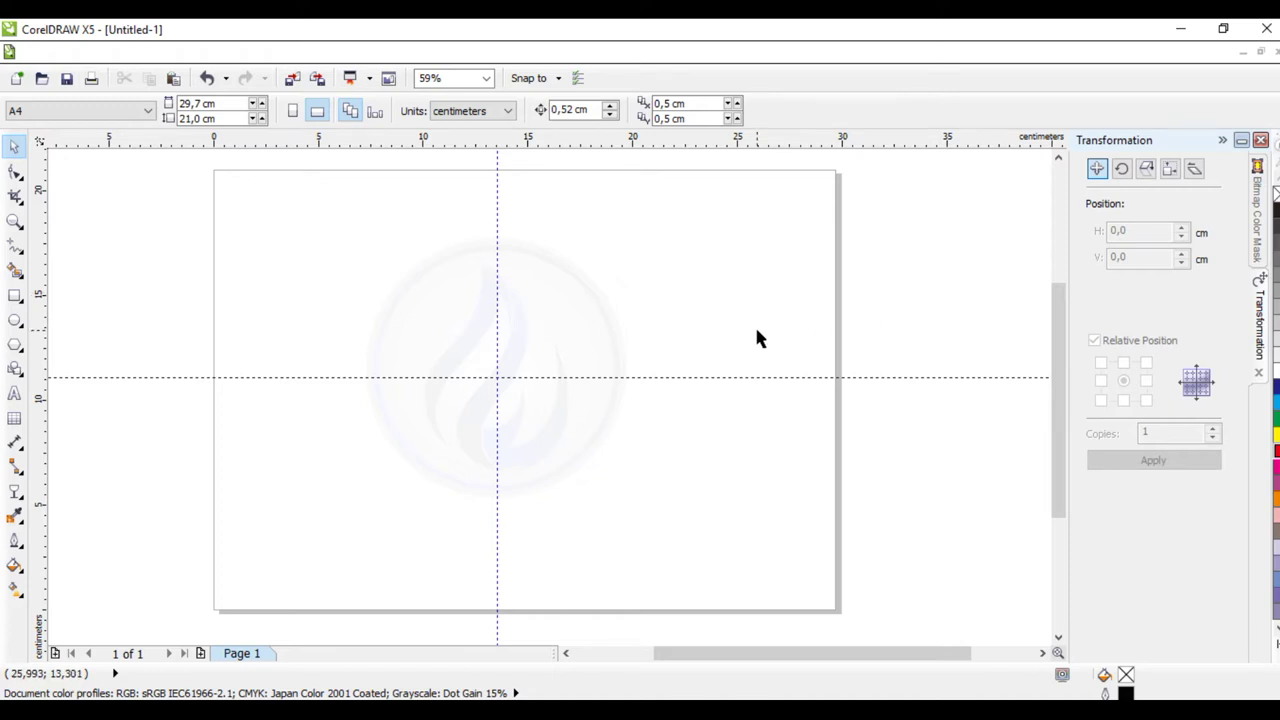
Draw a circle about 12.3 cm in diameter over the faint flame emblem
{"action": "left_click", "coordinate": [16, 322]}
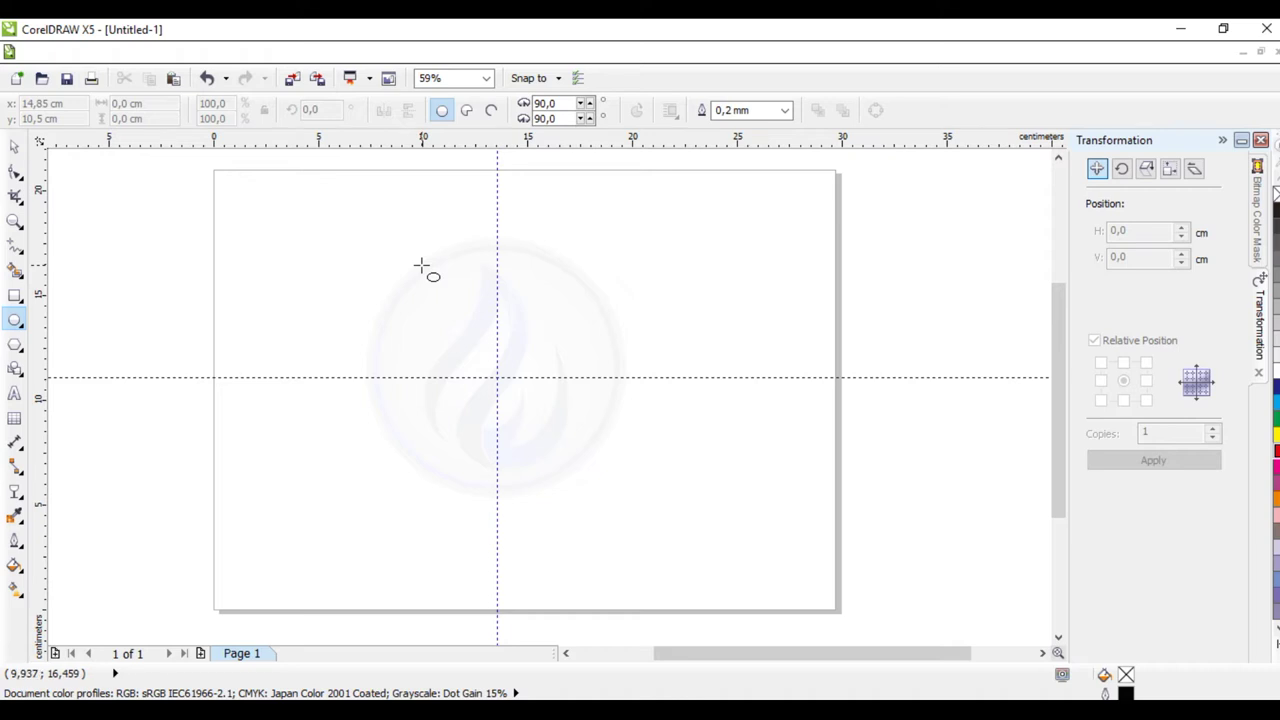
{"action": "left_click_drag", "start_coordinate": [421, 265], "coordinate": [650, 523]}
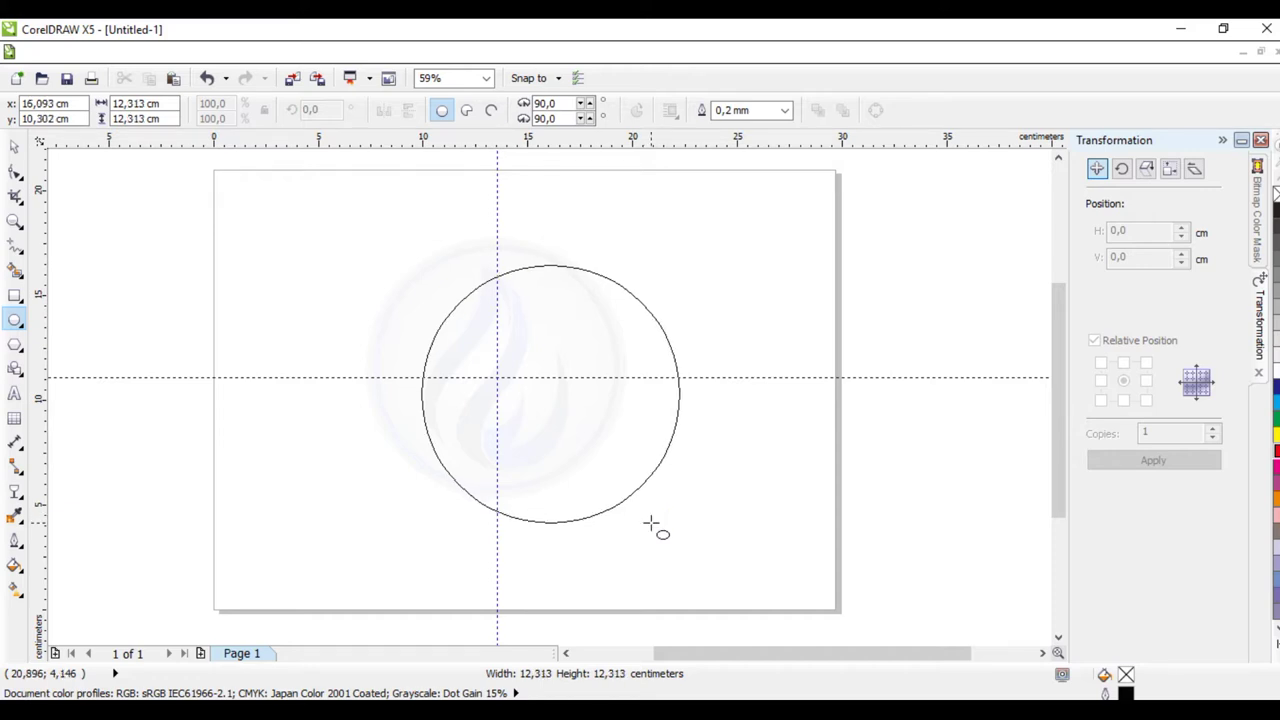
{"action": "left_click_drag", "start_coordinate": [650, 523], "coordinate": [654, 523]}
Move the circle over the emblem so its centre sits approximately at the crossing of the two guidelines
{"action": "left_click", "coordinate": [14, 146]}
{"action": "left_click_drag", "start_coordinate": [554, 406], "coordinate": [496, 388]}
{"action": "key", "text": "Right"}
{"action": "key", "text": "Right"}
{"action": "key", "text": "Left"}
{"action": "key", "text": "Left"}
{"action": "key", "text": "Right"}
{"action": "key", "text": "Down"}
{"action": "key", "text": "Left"}
{"action": "left_click", "coordinate": [900, 317]}
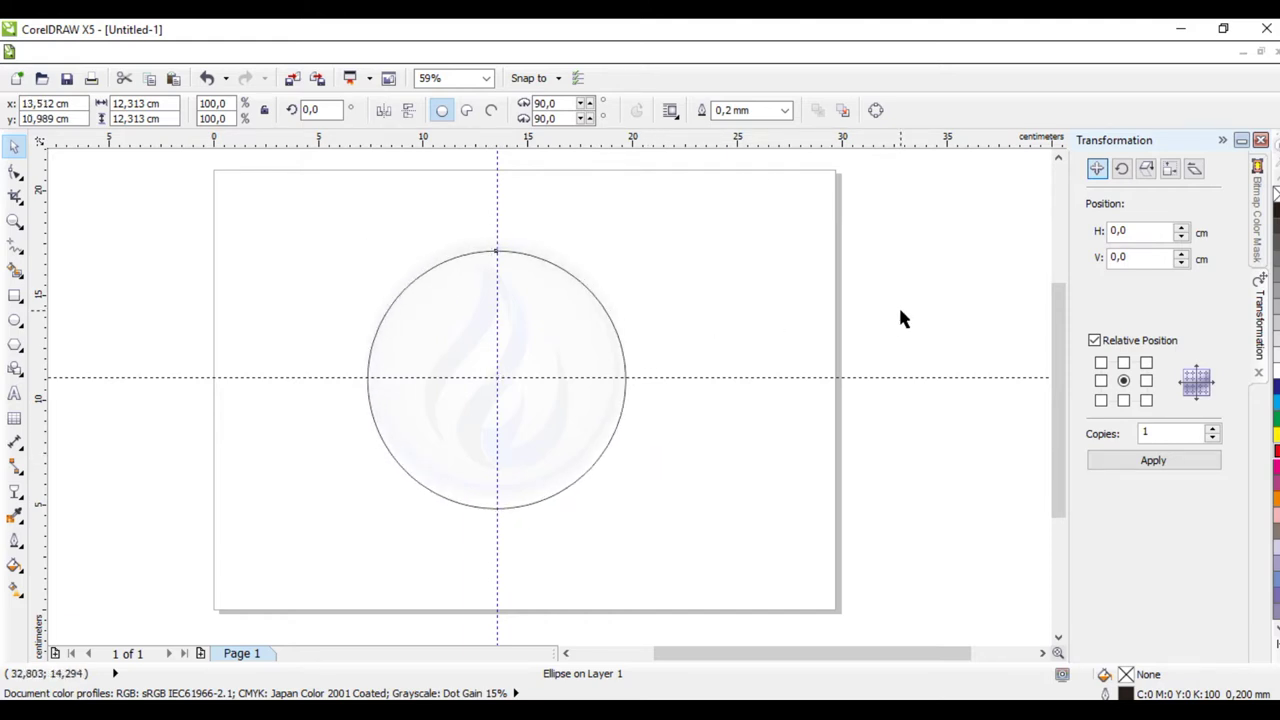
Nudge the circle up and right onto the guideline crossing, and enlarge it about its centre to about 12.9 cm
{"action": "left_click", "coordinate": [553, 292]}
{"action": "key", "text": "Up"}
{"action": "key", "text": "Up"}
{"action": "key", "text": "Right"}
{"action": "key", "text": "Right"}
{"action": "key", "text": "Right"}
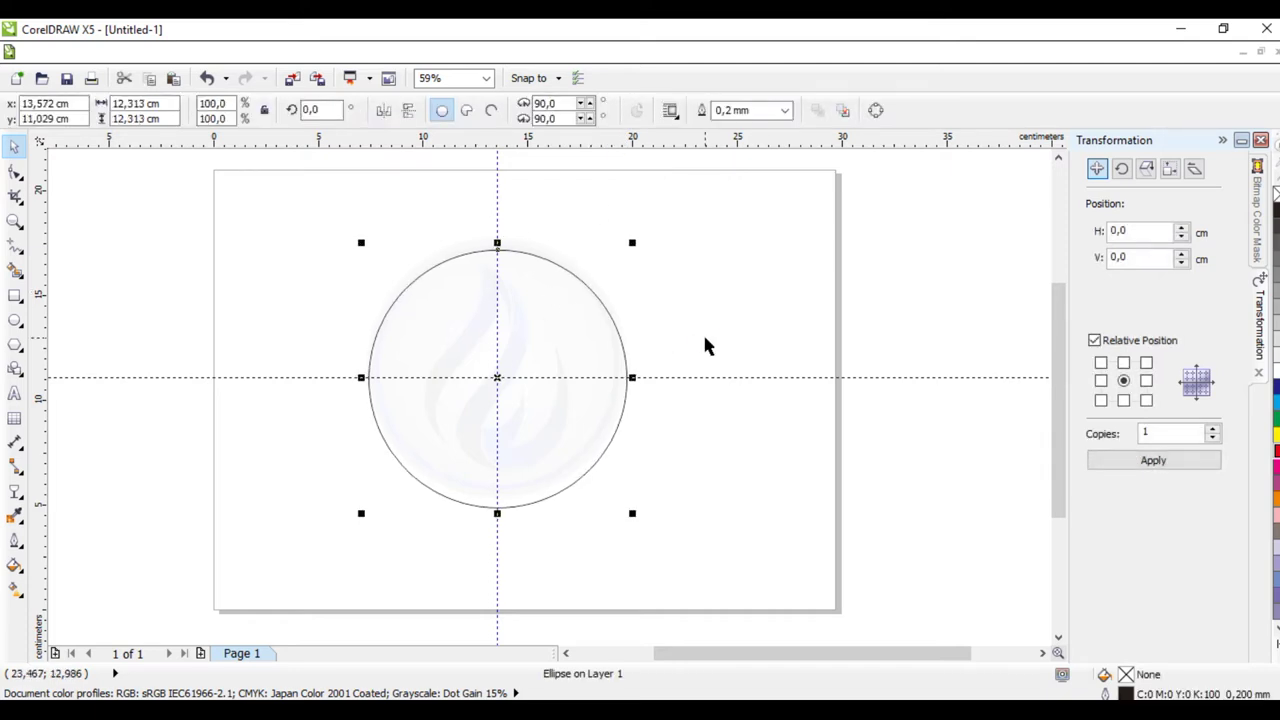
{"action": "left_click_drag", "start_coordinate": [632, 513], "coordinate": [642, 521]}
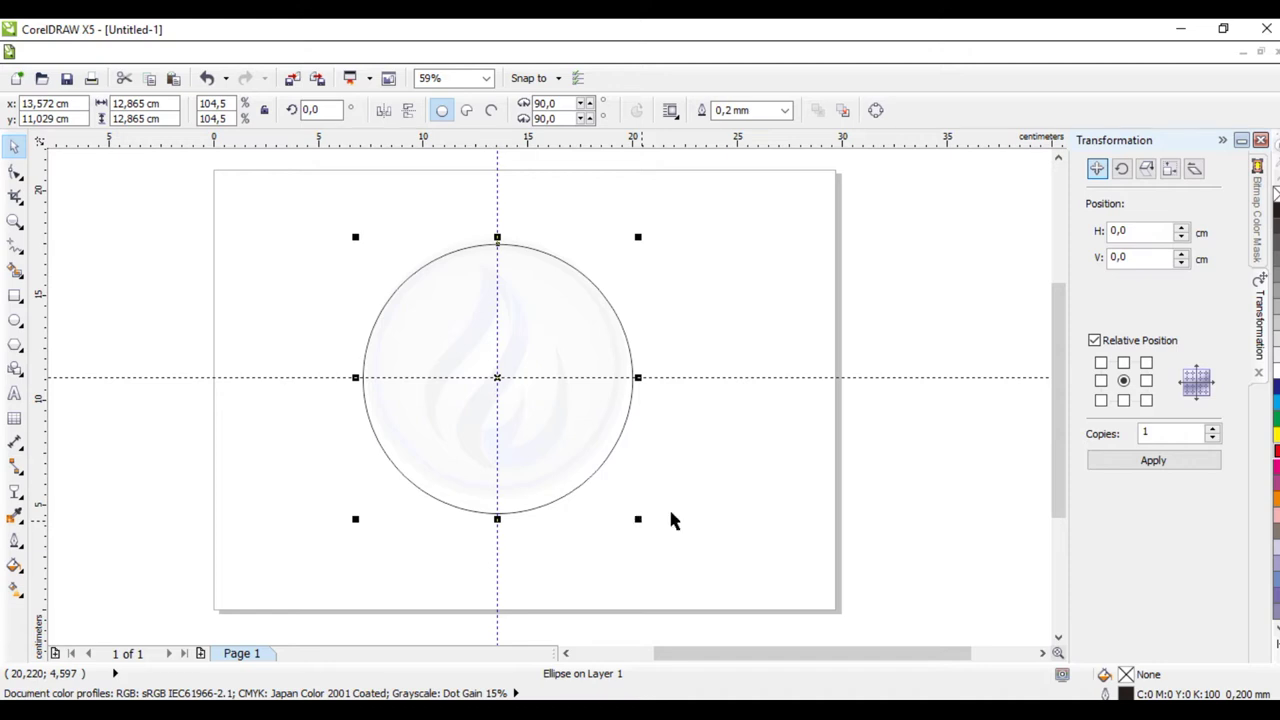
Duplicate the circle in place and shrink the copy about its centre to a diameter of about 11.9 cm
{"action": "left_click", "coordinate": [1157, 462]}
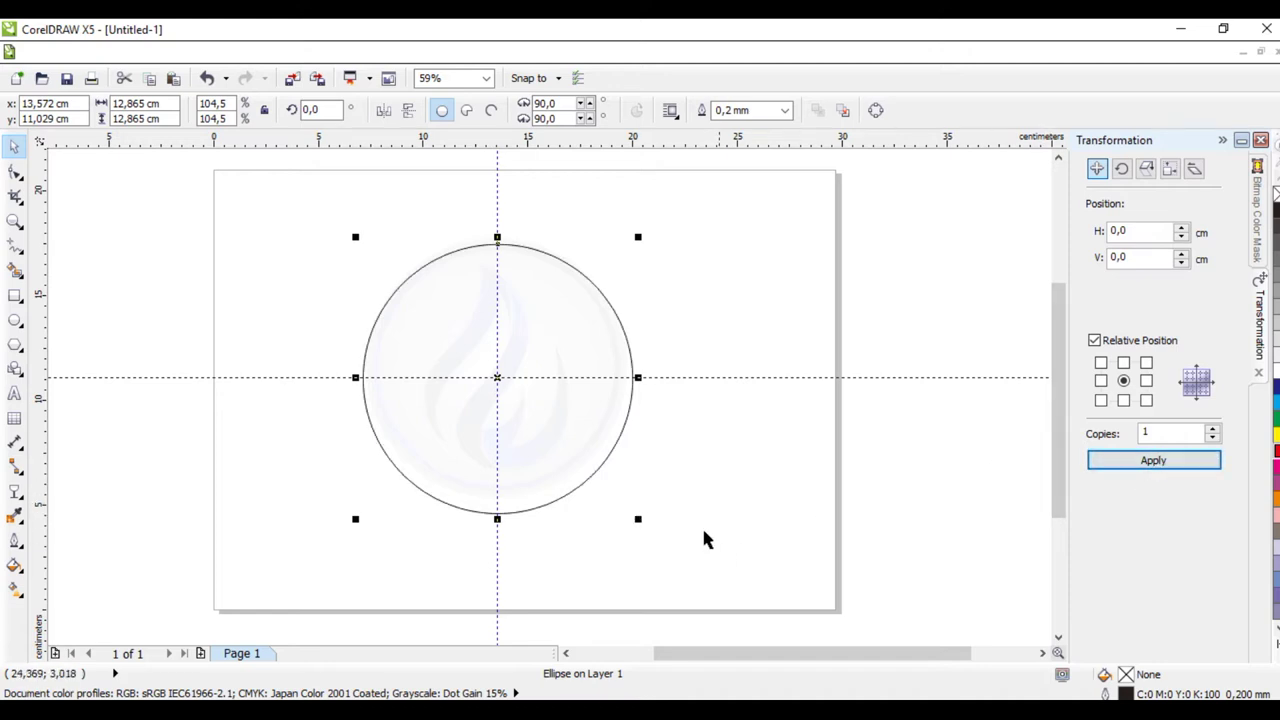
{"action": "left_click", "coordinate": [640, 527]}
{"action": "left_click", "coordinate": [586, 403]}
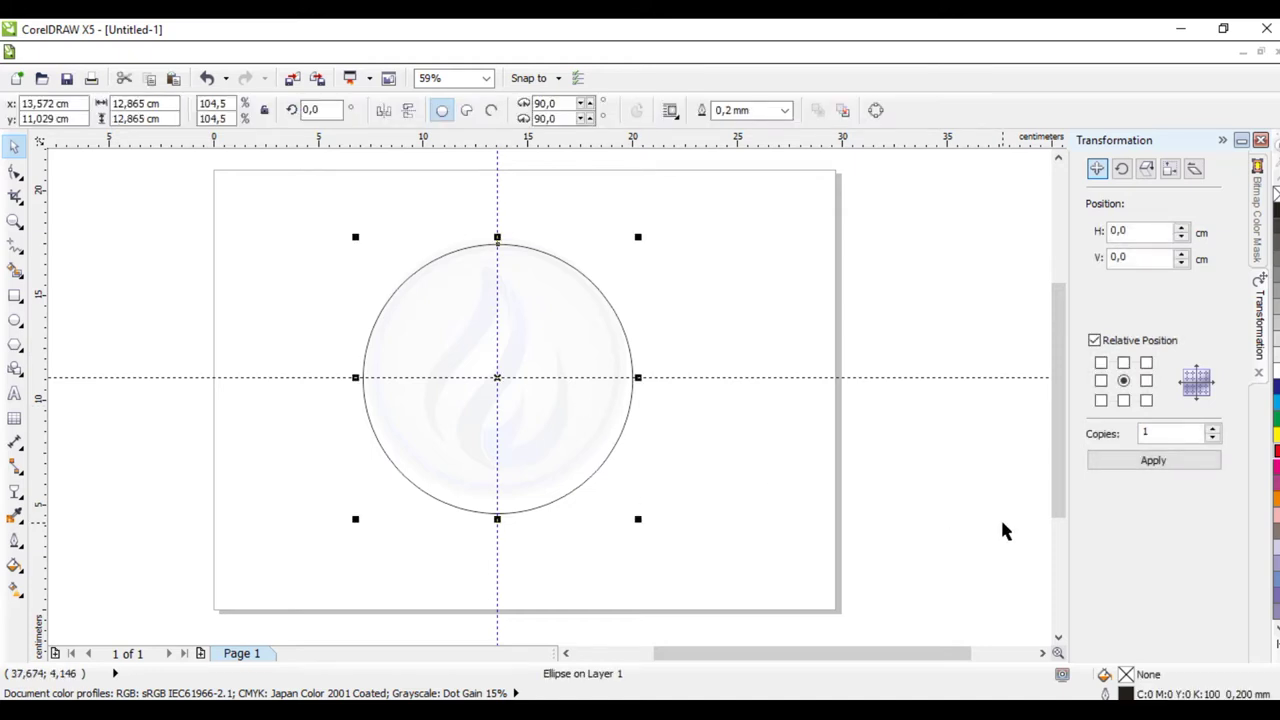
{"action": "left_click", "coordinate": [1155, 464]}
{"action": "left_click", "coordinate": [1153, 464]}
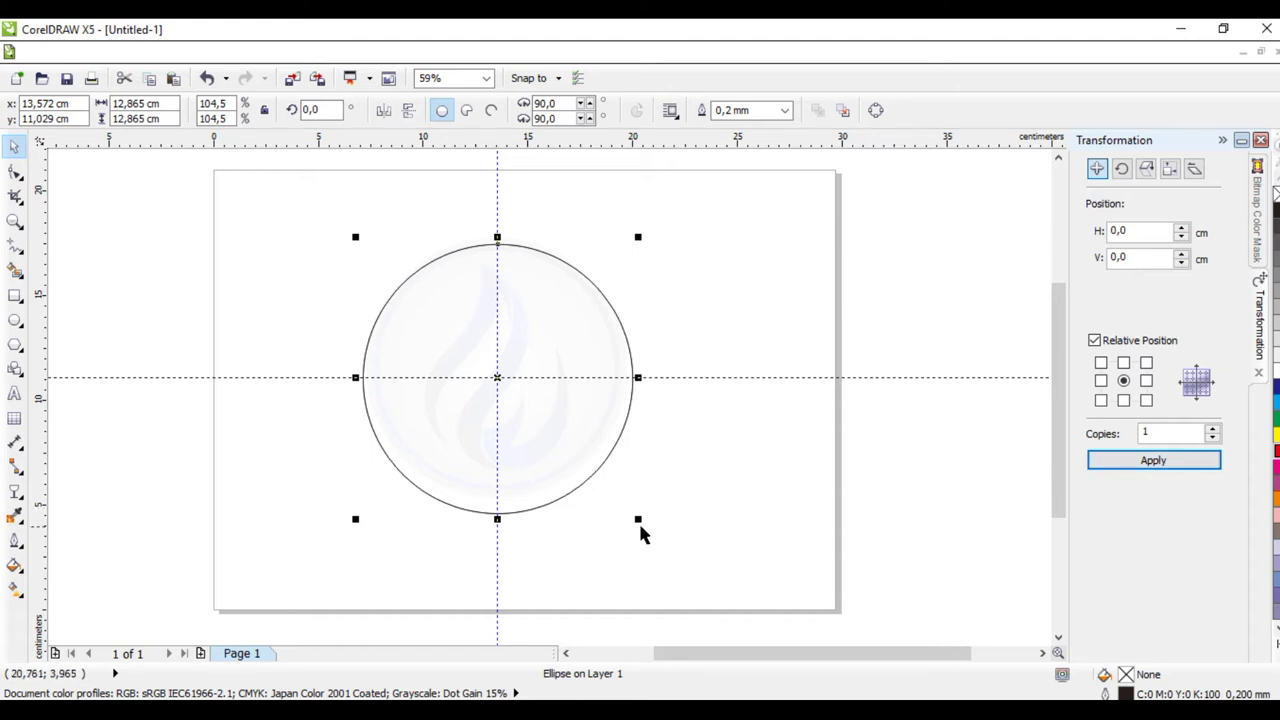
{"action": "left_click_drag", "start_coordinate": [638, 519], "coordinate": [628, 513]}
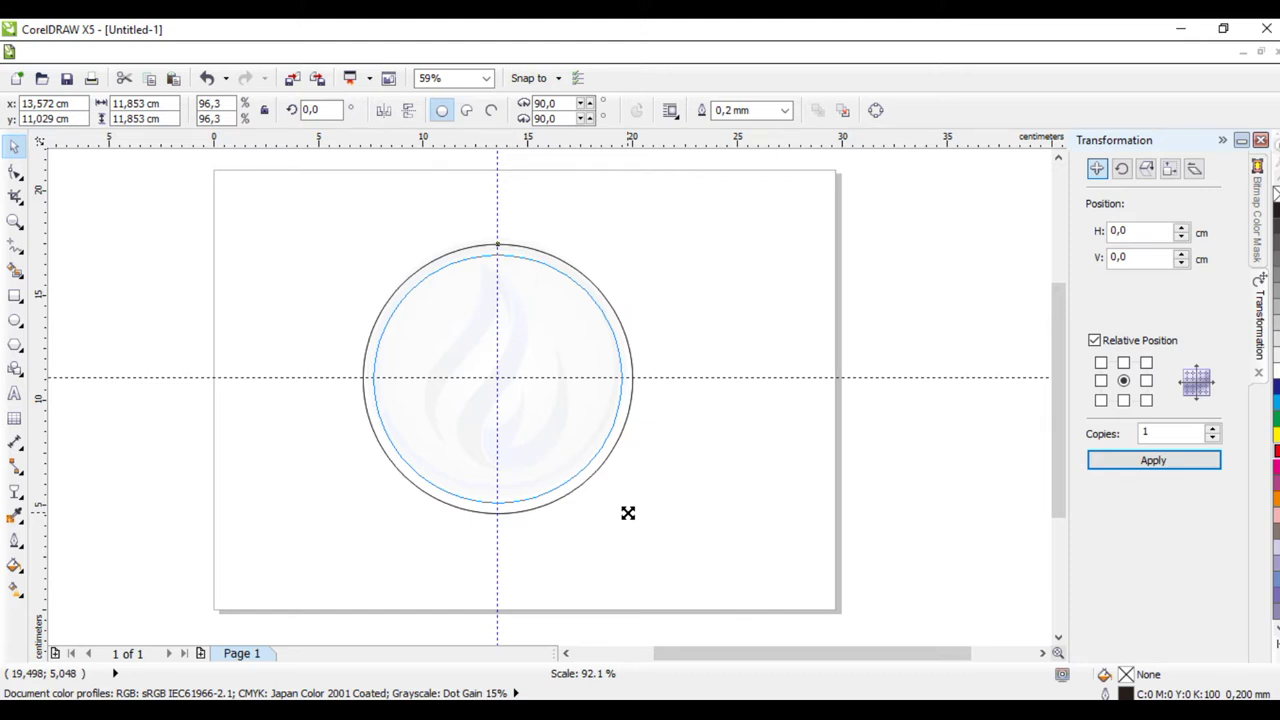
{"action": "left_click_drag", "start_coordinate": [628, 513], "coordinate": [626, 512]}
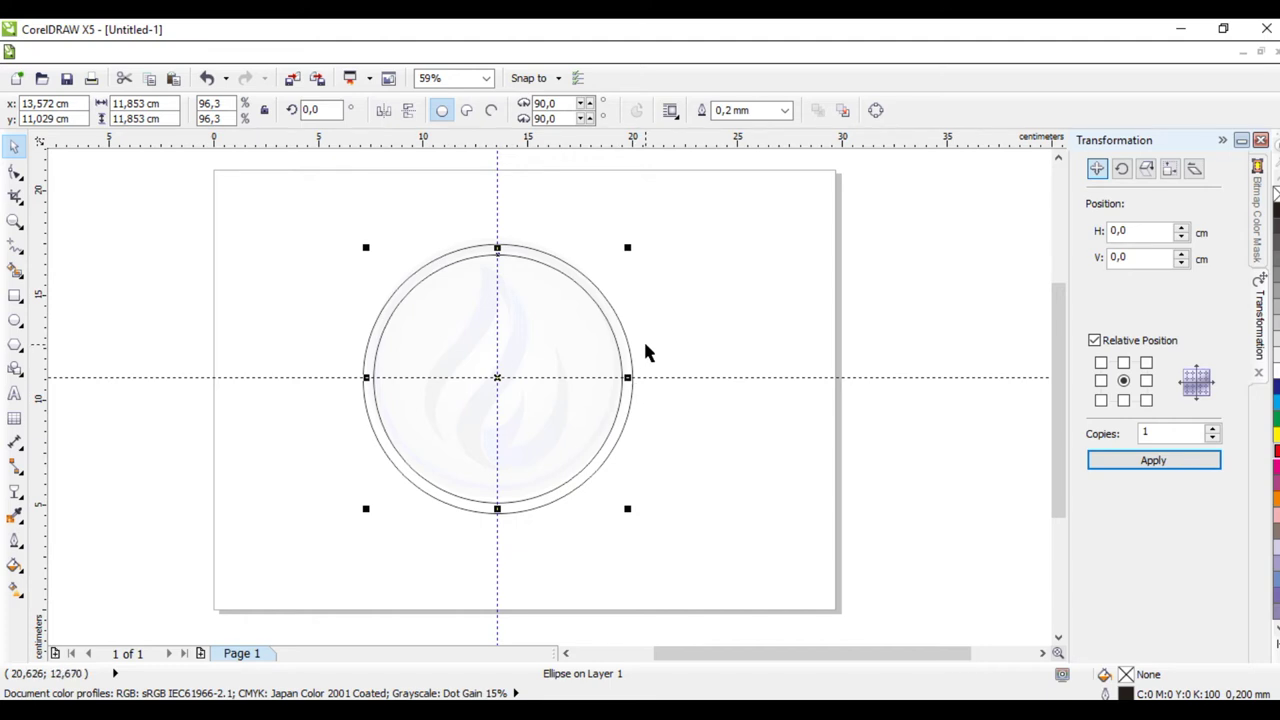
Draw a 3-Point Curve about 2.7 by 8.6 cm from the flame's top down along the left tongue's outer edge
{"action": "left_click", "coordinate": [15, 221]}
{"action": "left_click_drag", "start_coordinate": [214, 200], "coordinate": [705, 560]}
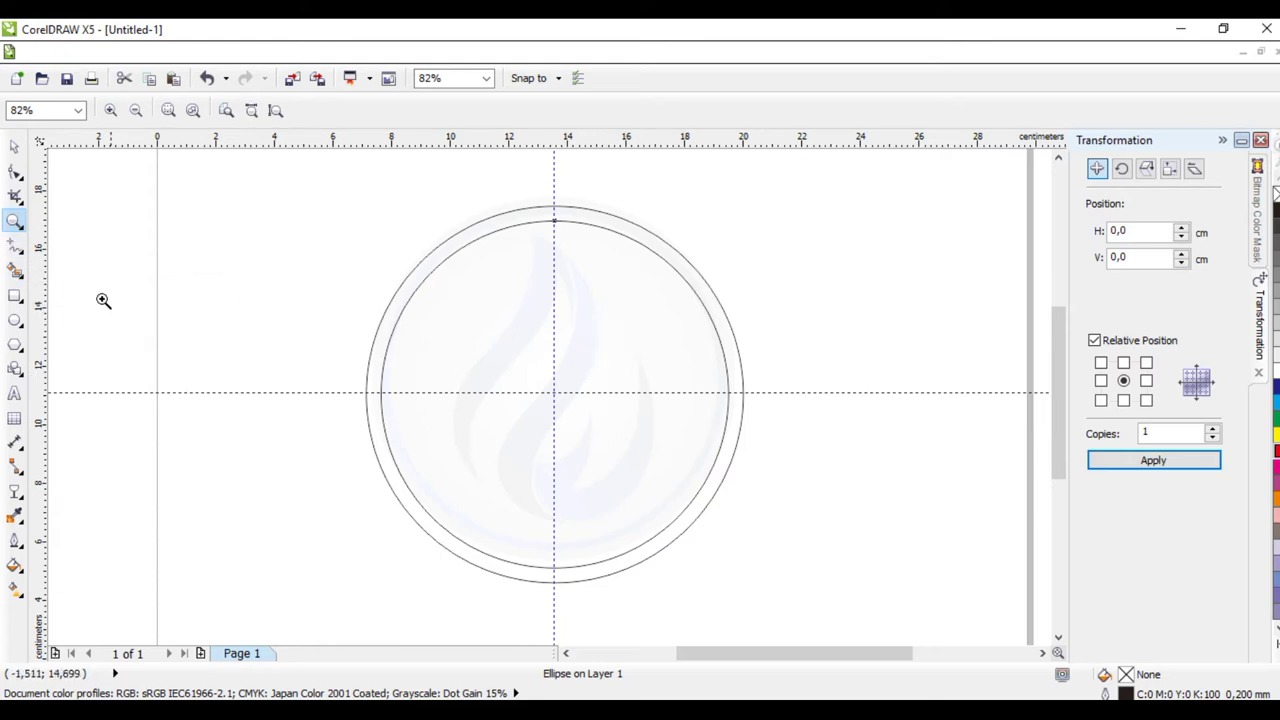
{"action": "right_click", "coordinate": [20, 256]}
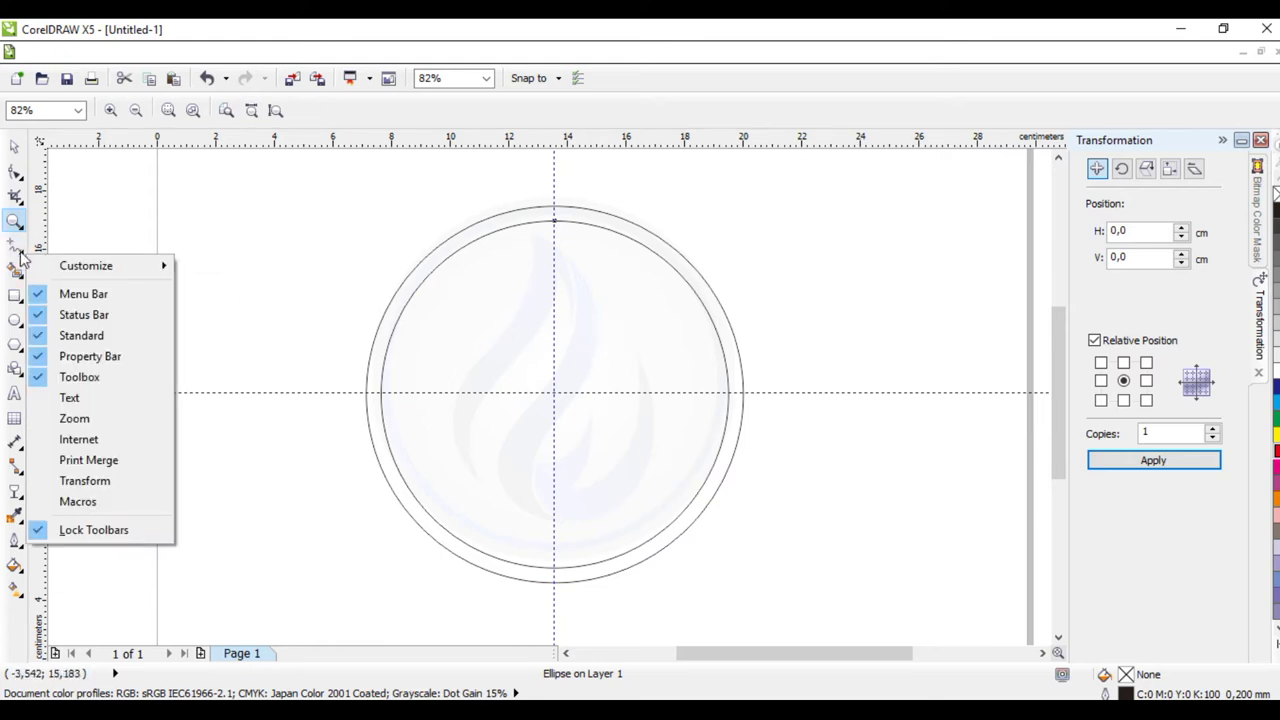
{"action": "right_click", "coordinate": [15, 253]}
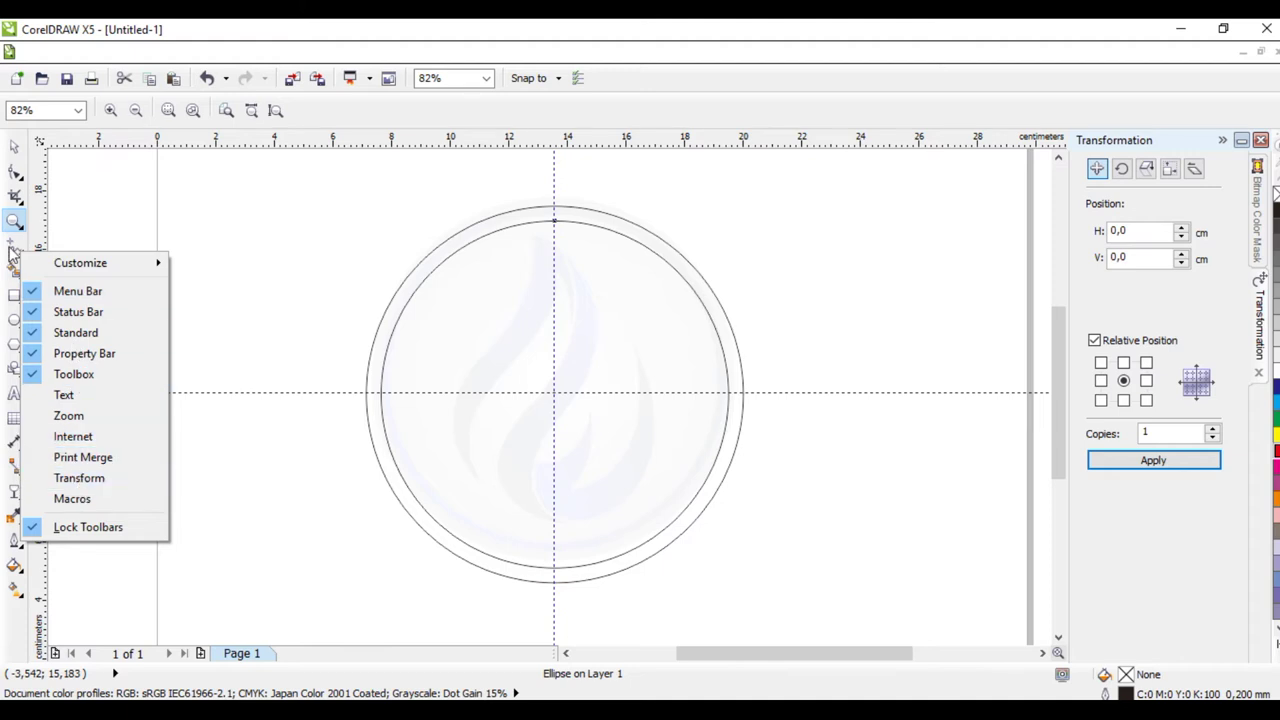
{"action": "left_click", "coordinate": [12, 248]}
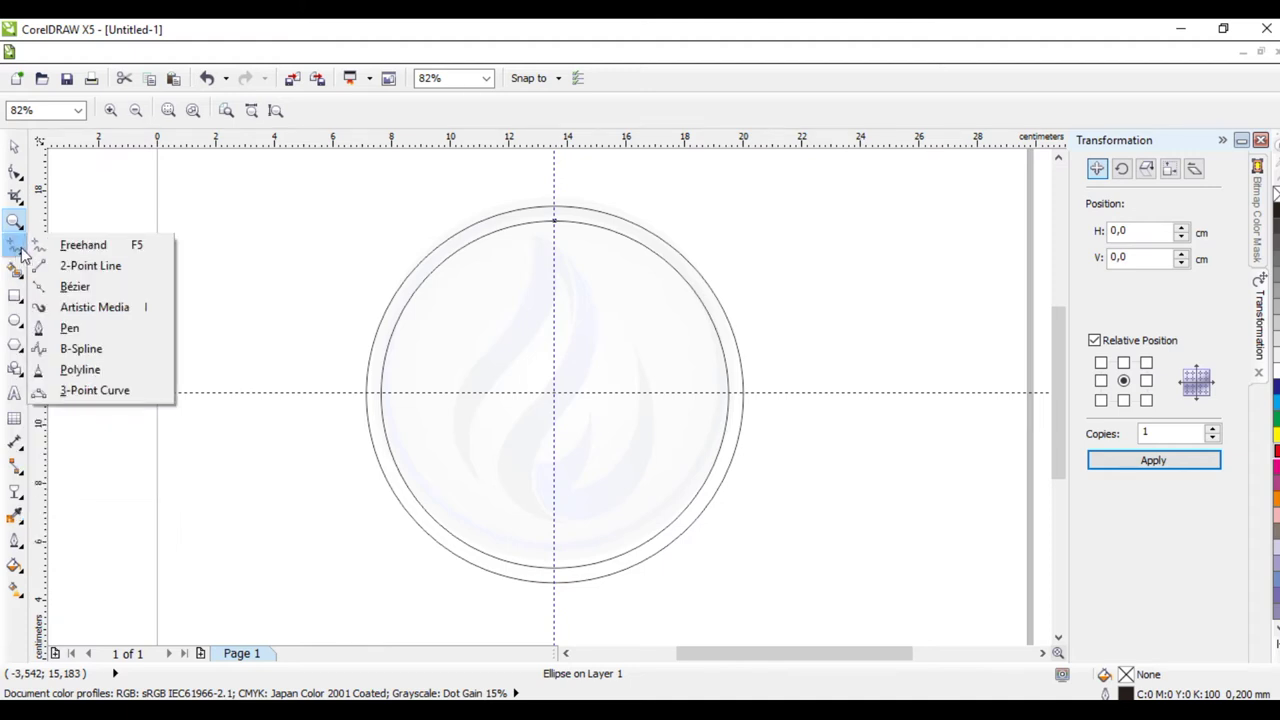
{"action": "left_click", "coordinate": [107, 394]}
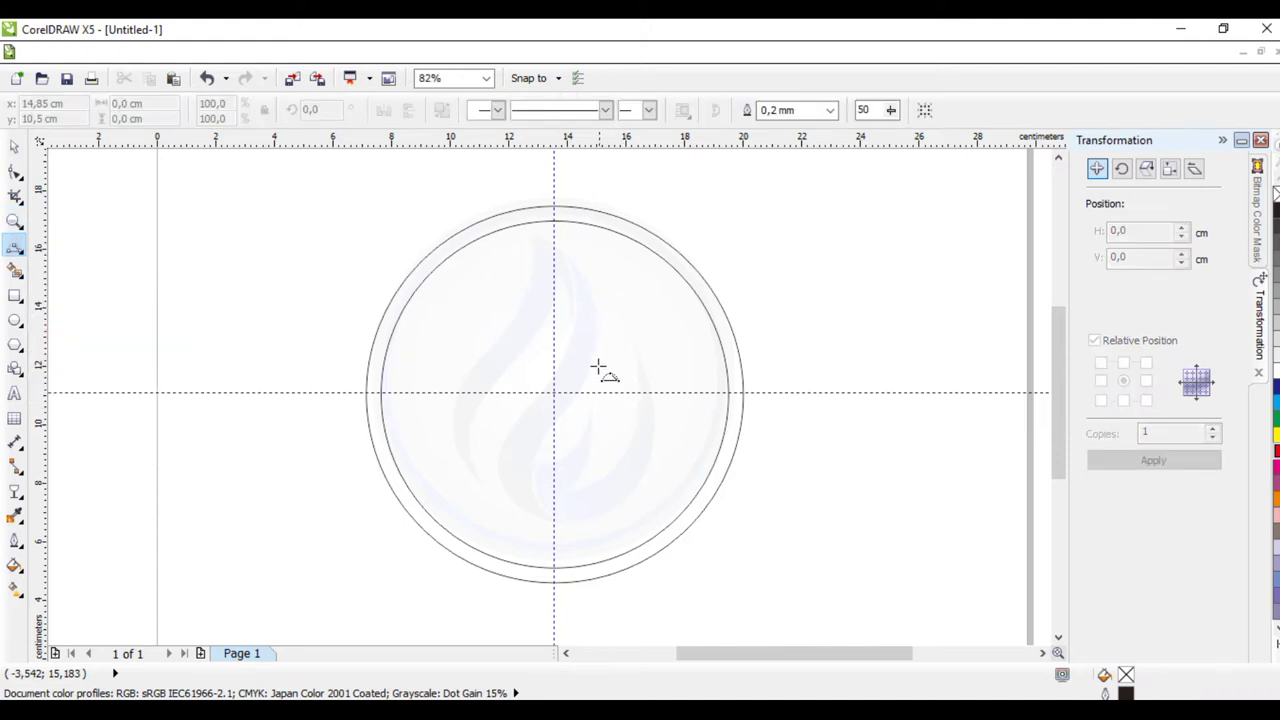
{"action": "left_click_drag", "start_coordinate": [529, 233], "coordinate": [480, 487]}
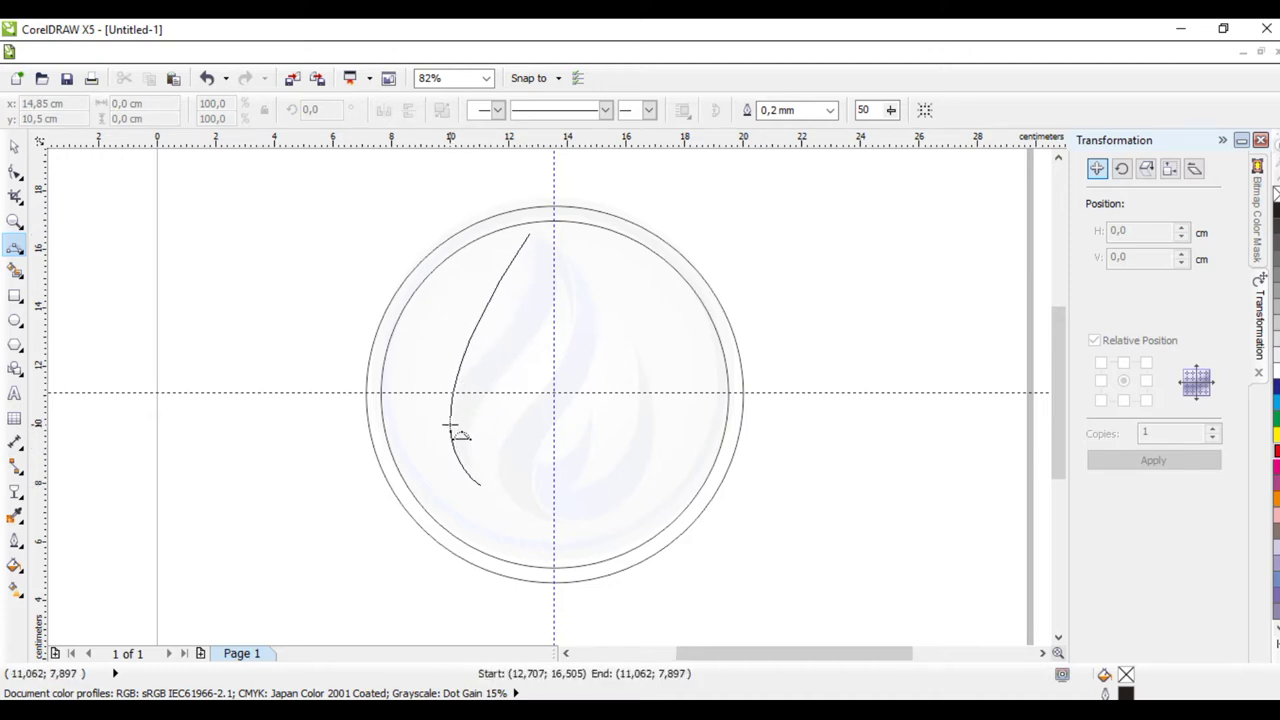
{"action": "left_click", "coordinate": [452, 429]}
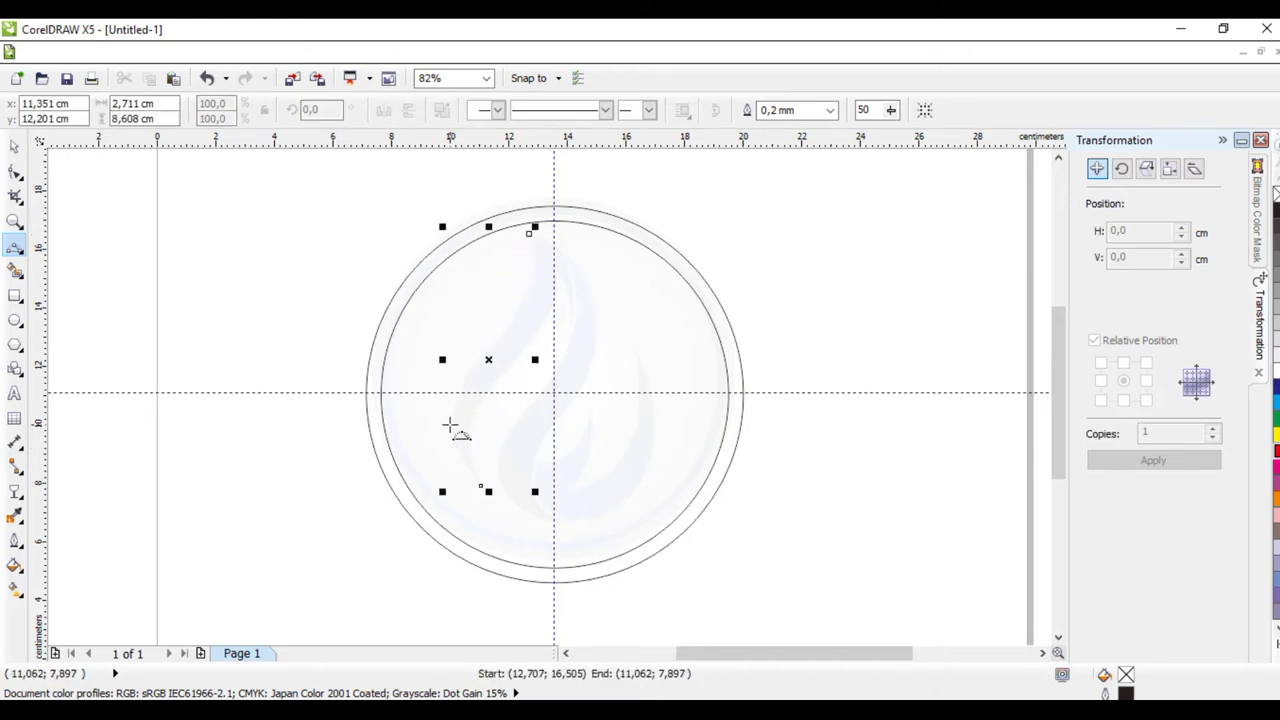
Reshape the curve into an S with its two node handles, following the left tongue's outer edge
{"action": "left_click", "coordinate": [16, 173]}
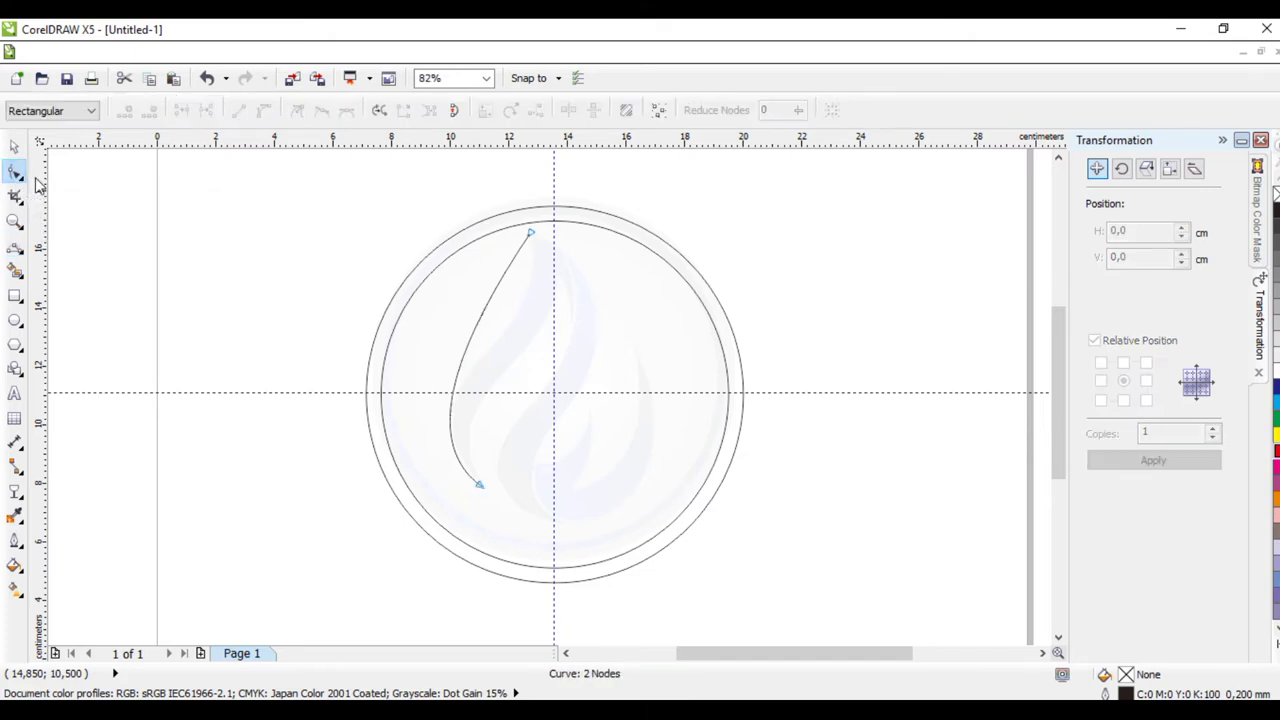
{"action": "left_click", "coordinate": [530, 229]}
{"action": "left_click_drag", "start_coordinate": [444, 360], "coordinate": [553, 288]}
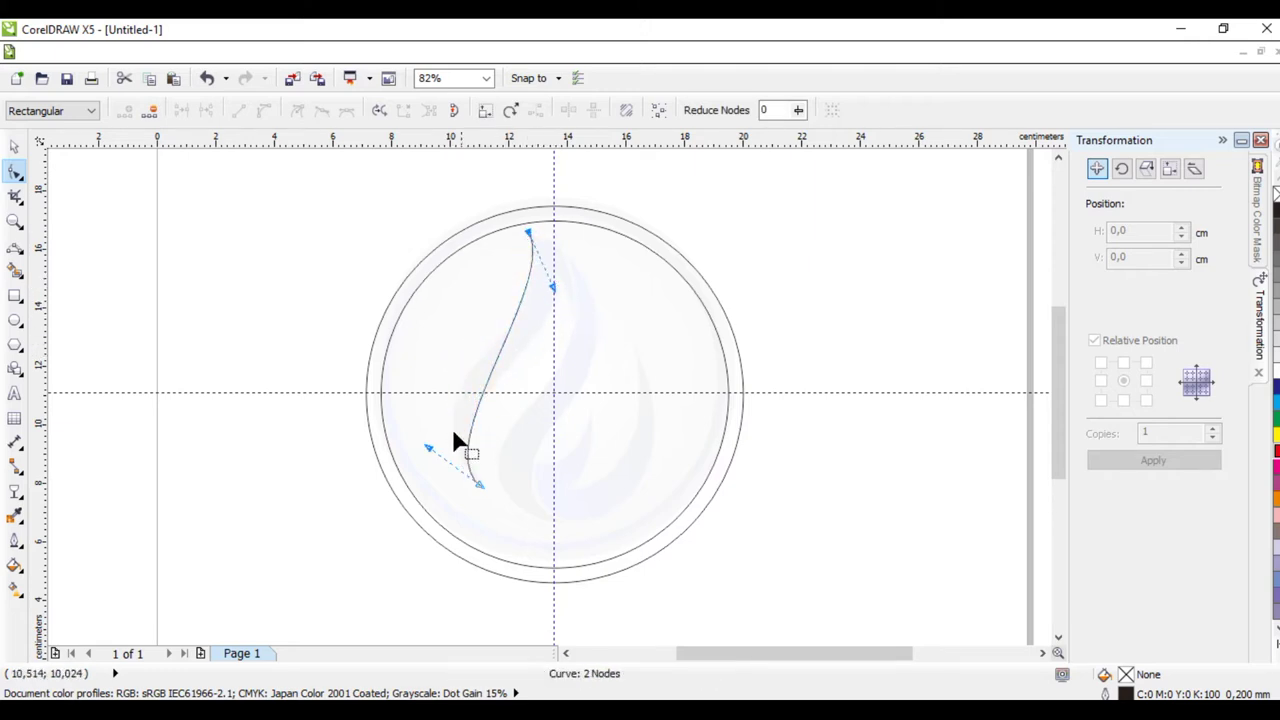
{"action": "left_click_drag", "start_coordinate": [428, 448], "coordinate": [383, 418]}
{"action": "left_click_drag", "start_coordinate": [556, 292], "coordinate": [553, 328]}
{"action": "left_click_drag", "start_coordinate": [383, 420], "coordinate": [382, 420]}
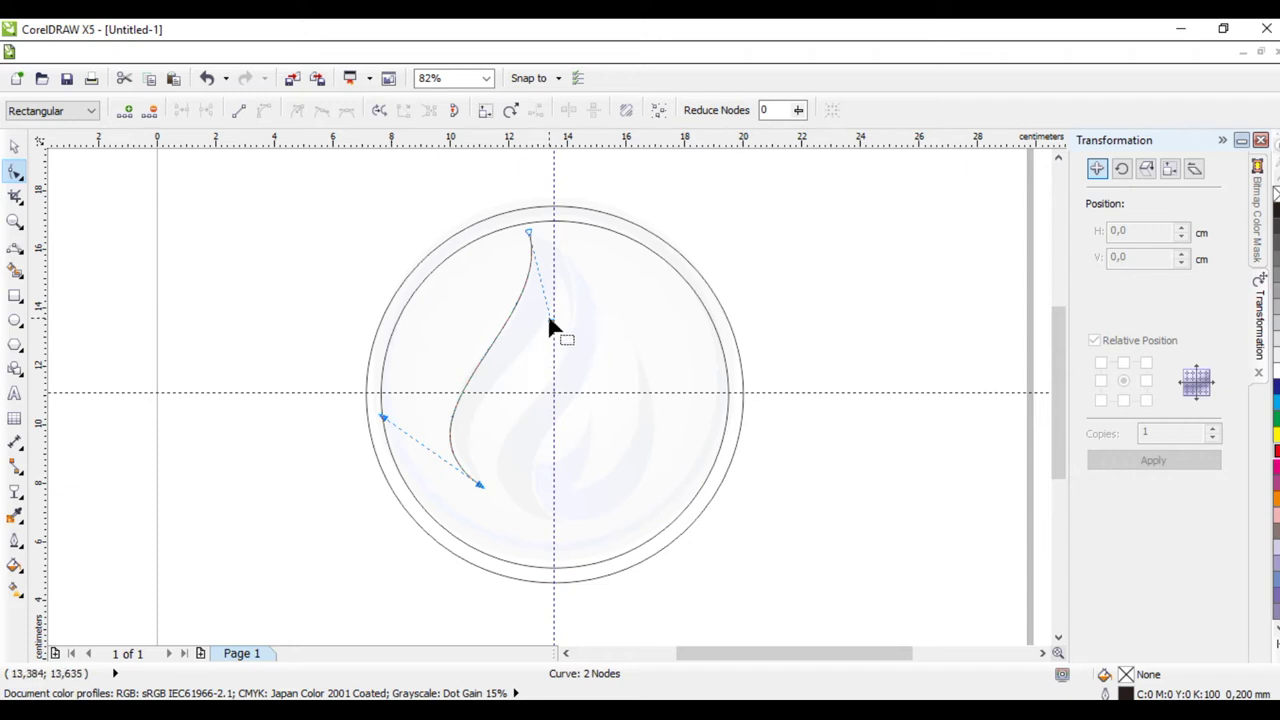
Extend the outline from the flame tip with two connected 3-Point Curves forming a narrow downward hook on the right
{"action": "left_click", "coordinate": [16, 246]}
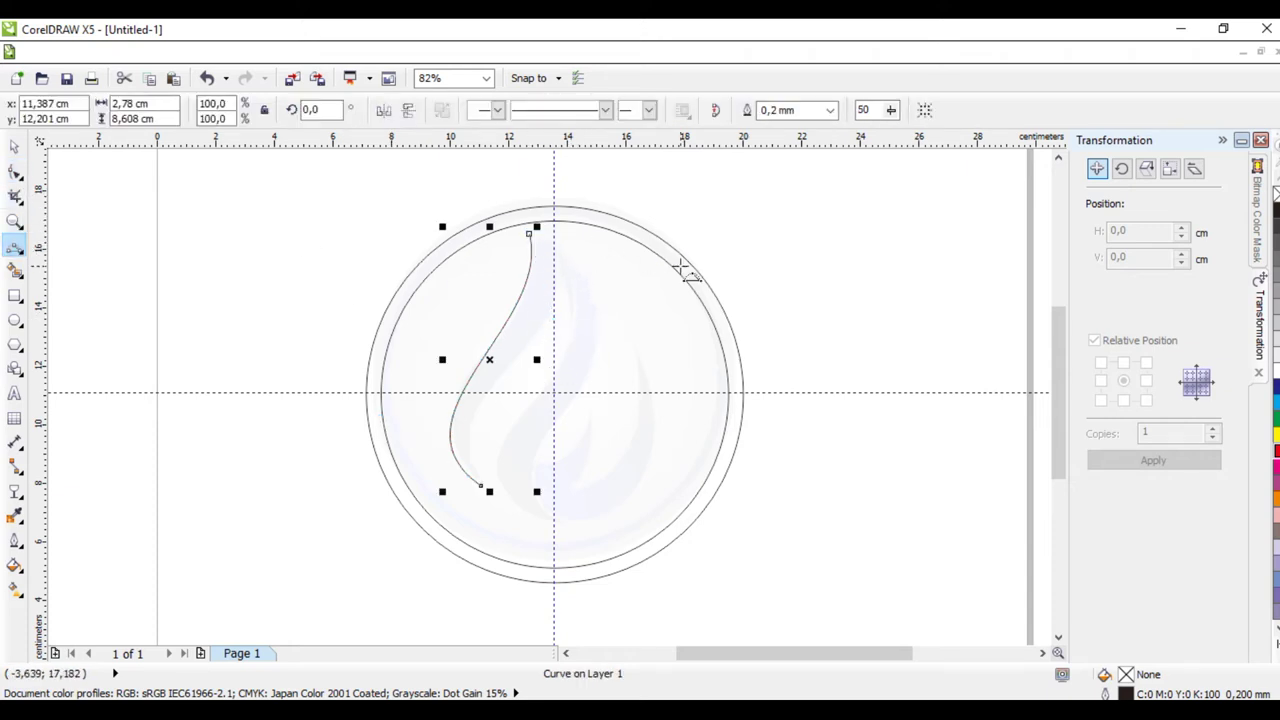
{"action": "left_click", "coordinate": [530, 233]}
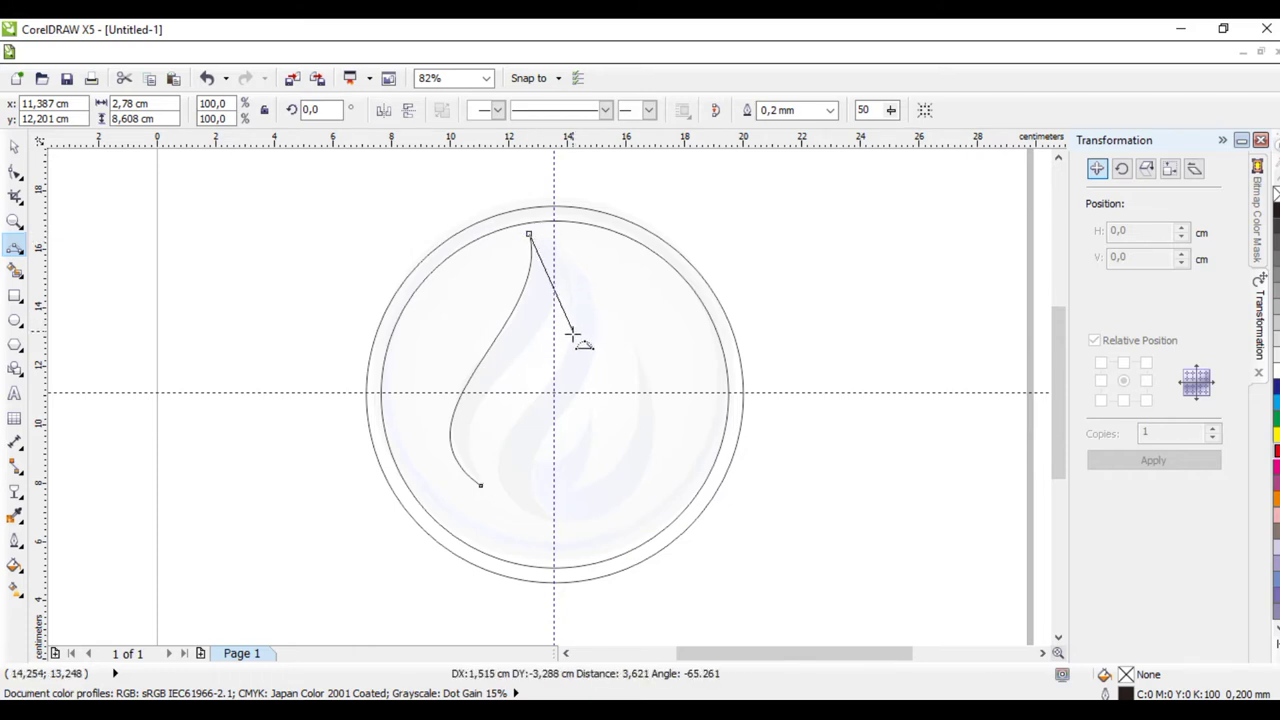
{"action": "left_click_drag", "start_coordinate": [575, 335], "coordinate": [566, 254]}
{"action": "left_click", "coordinate": [572, 333]}
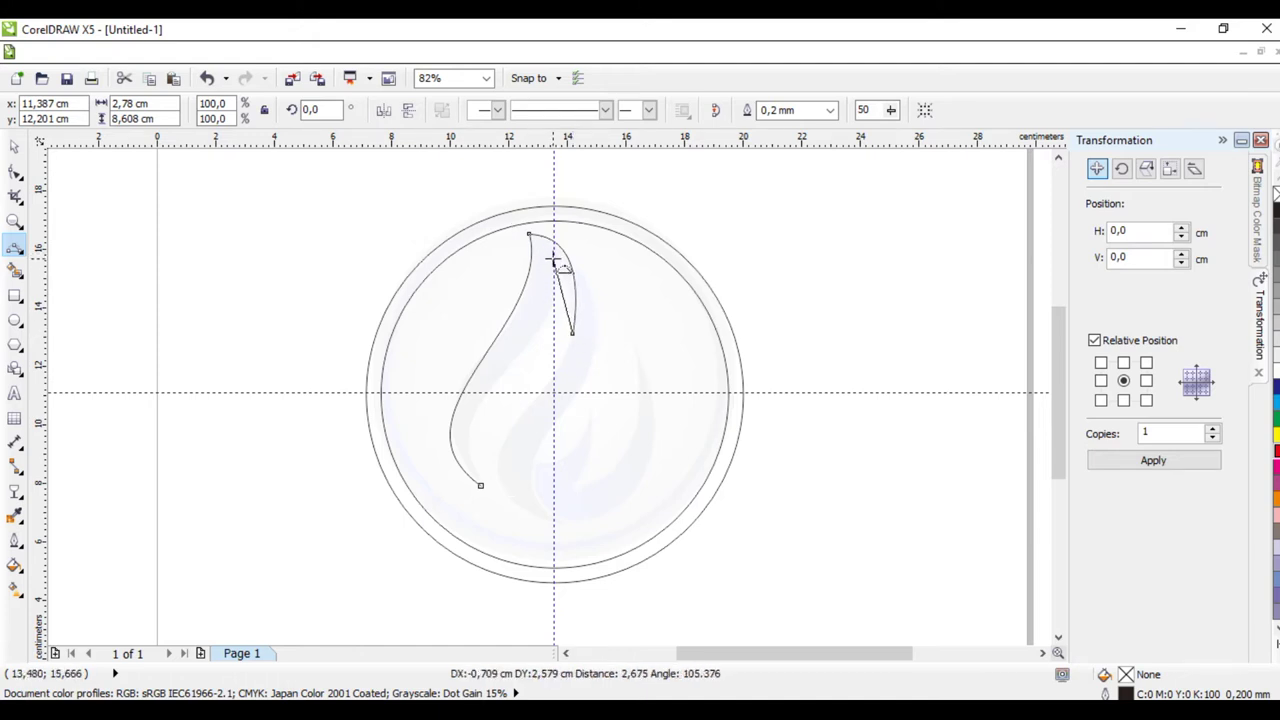
{"action": "left_click_drag", "start_coordinate": [554, 260], "coordinate": [562, 270]}
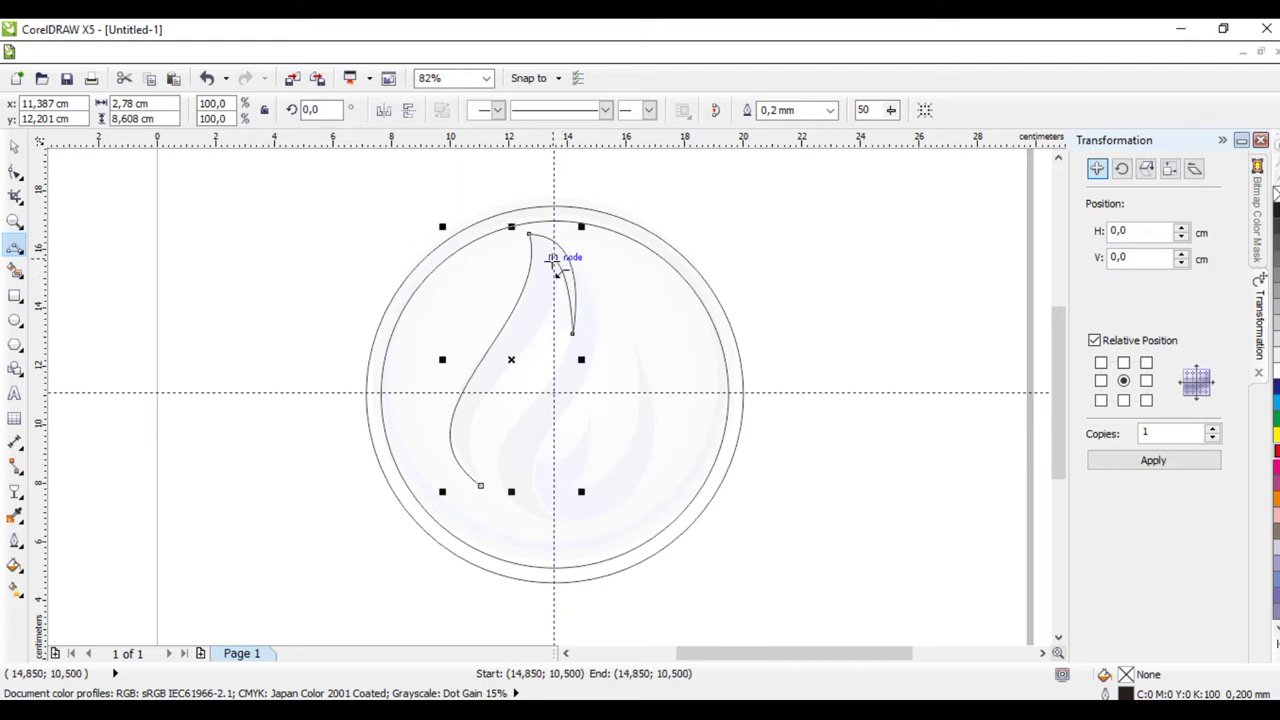
Shift the hook's open inner node slightly down and adjust the curvature of the hook's upper edge
{"action": "key", "text": "F10"}
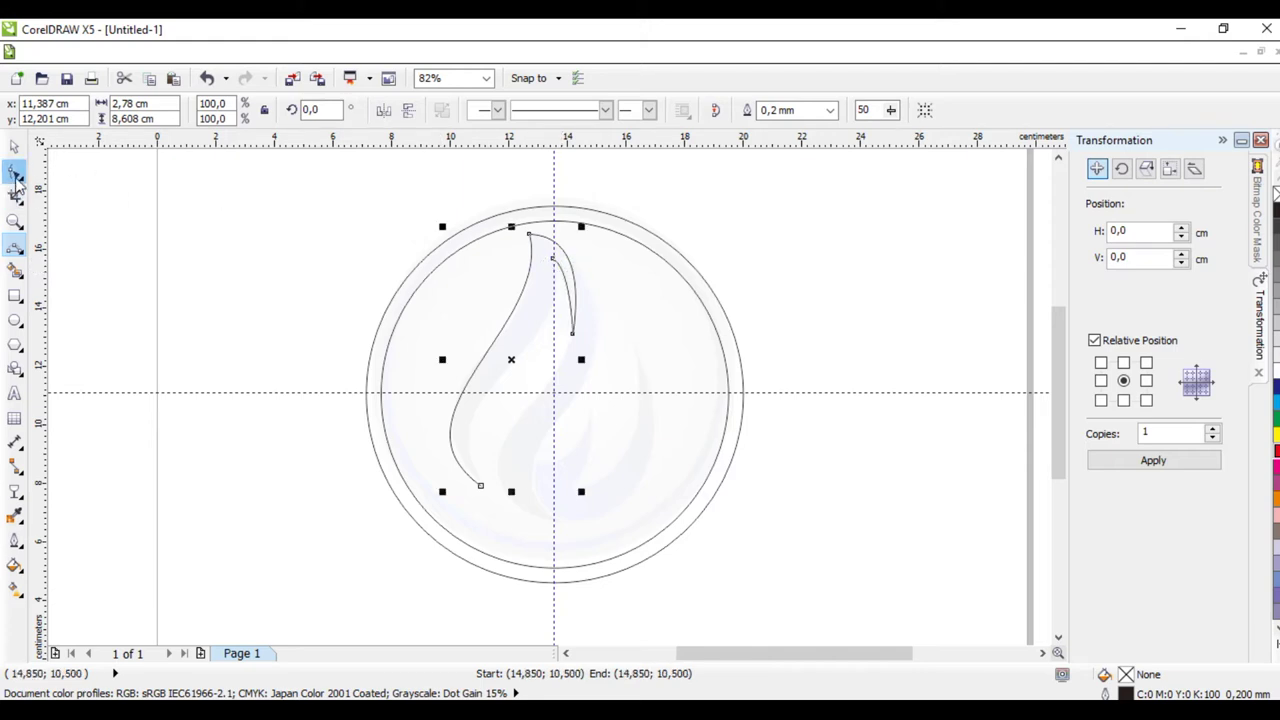
{"action": "left_click", "coordinate": [553, 259]}
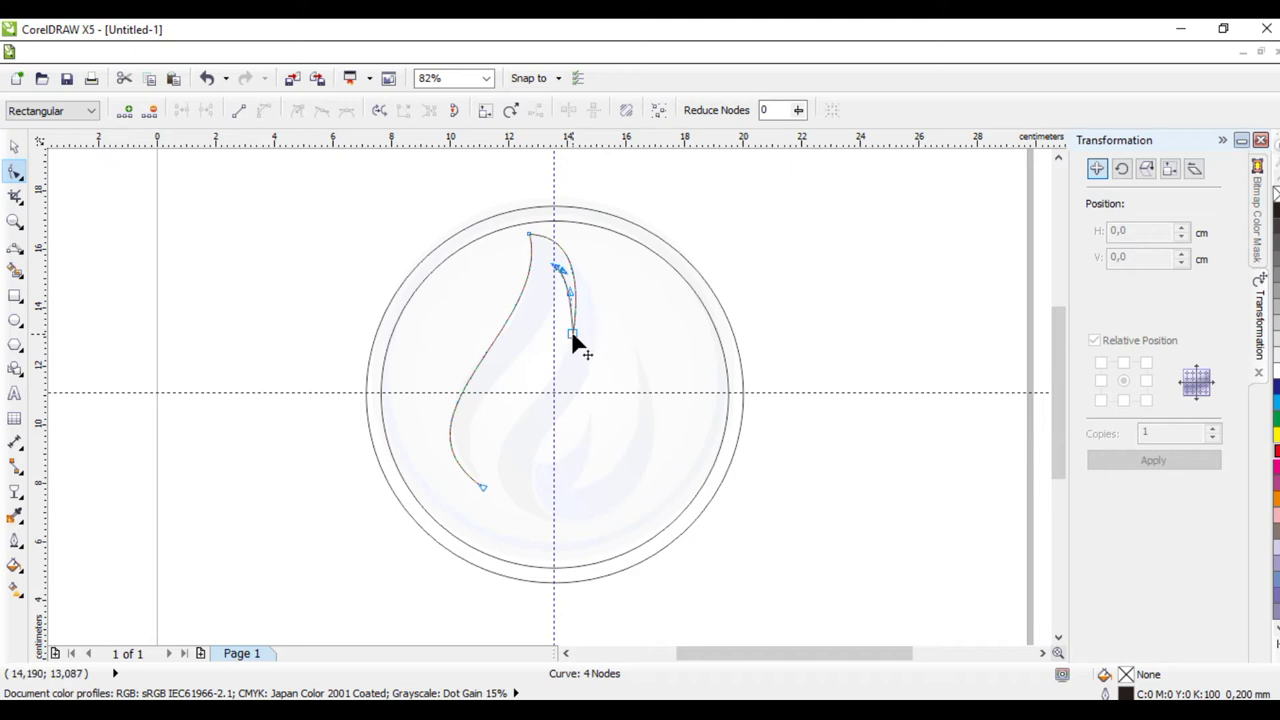
{"action": "left_click_drag", "start_coordinate": [570, 246], "coordinate": [563, 245]}
Close the left tongue's outline with a 3-Point Curve from the hook's inner node to the lower end
{"action": "key", "text": "F5"}
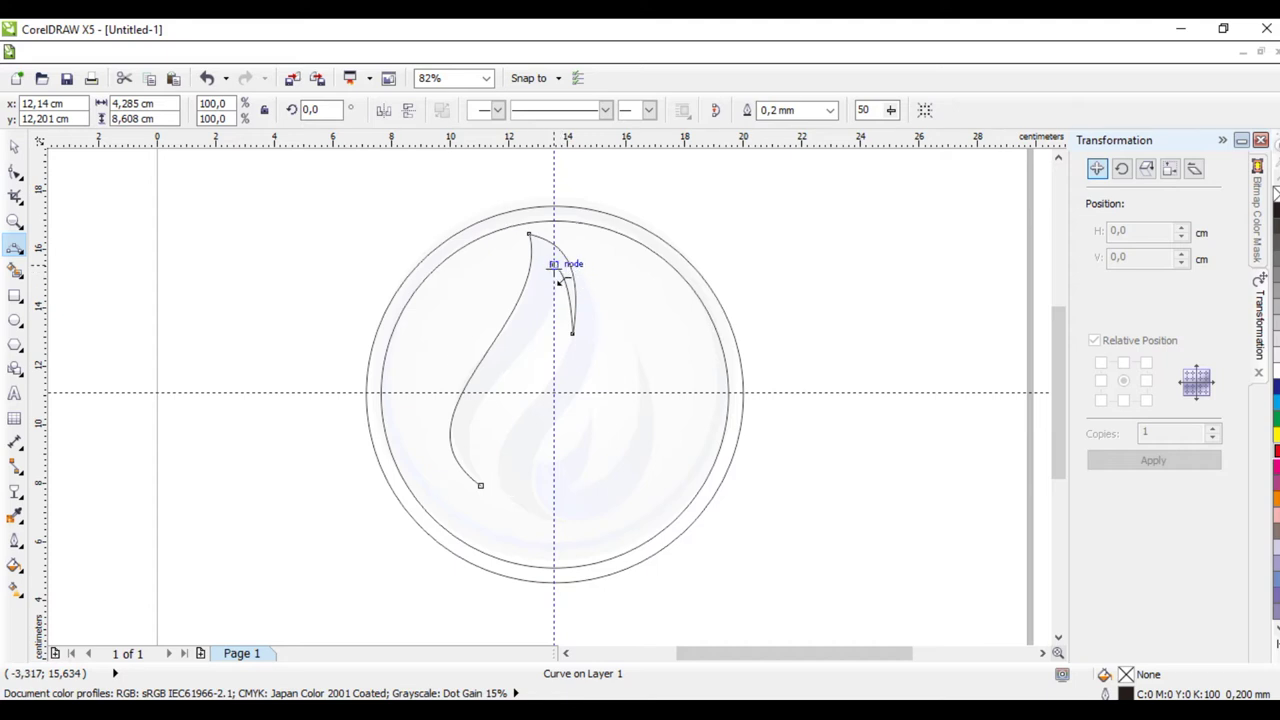
{"action": "left_click", "coordinate": [553, 265]}
{"action": "left_click_drag", "start_coordinate": [480, 485], "coordinate": [466, 440]}
Adjust the node handles of the left tongue's inner and outer edges so both follow the flame's S-shaped contour
{"action": "left_click", "coordinate": [15, 172]}
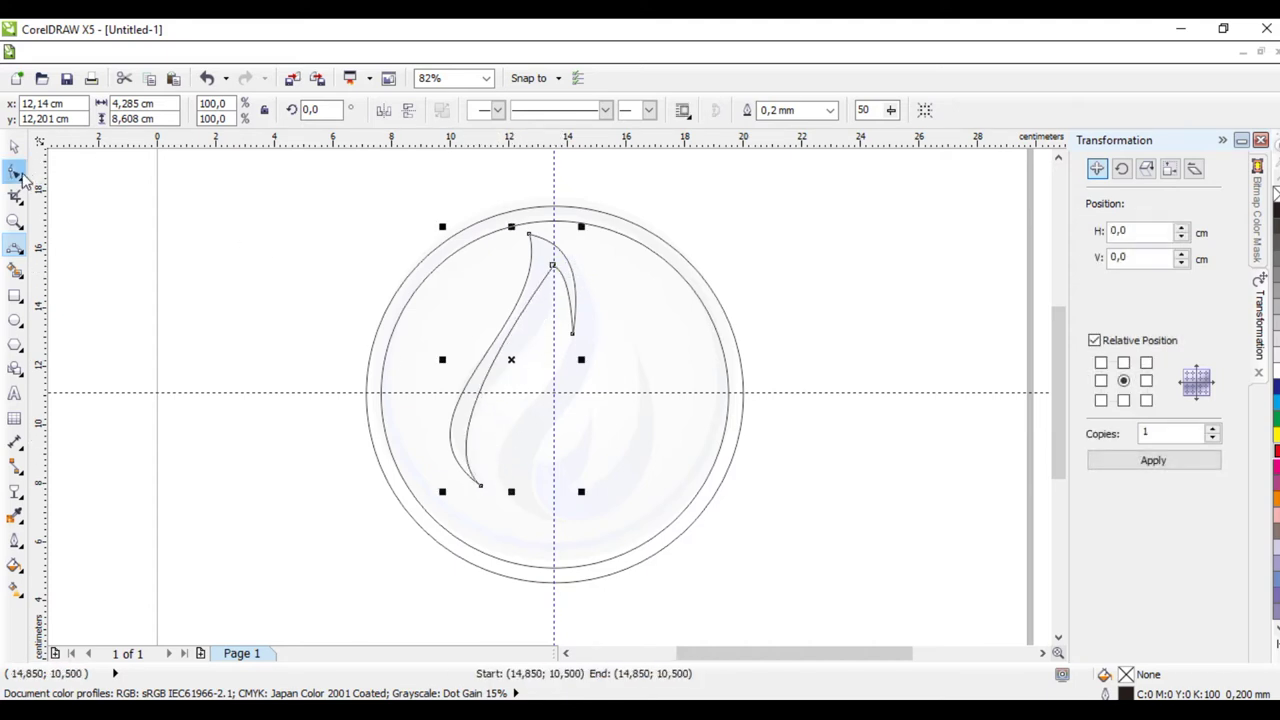
{"action": "left_click", "coordinate": [553, 269]}
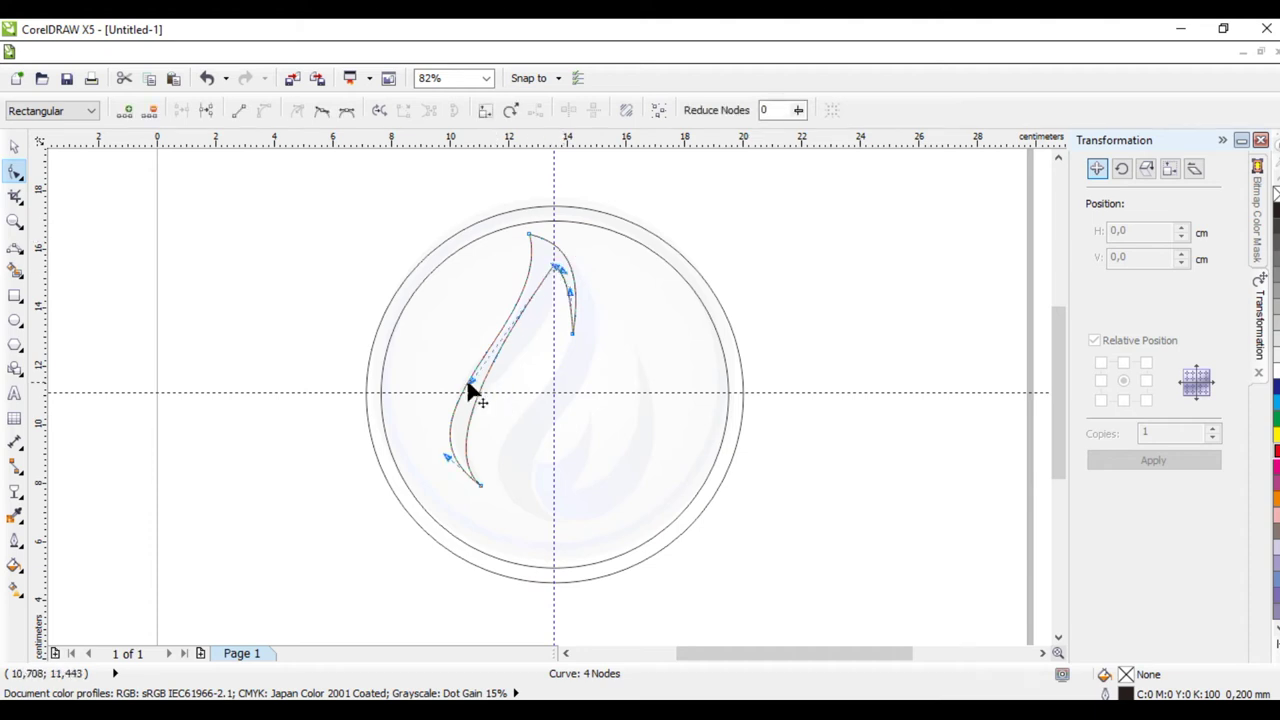
{"action": "left_click_drag", "start_coordinate": [474, 386], "coordinate": [555, 372]}
{"action": "left_click_drag", "start_coordinate": [451, 463], "coordinate": [417, 392]}
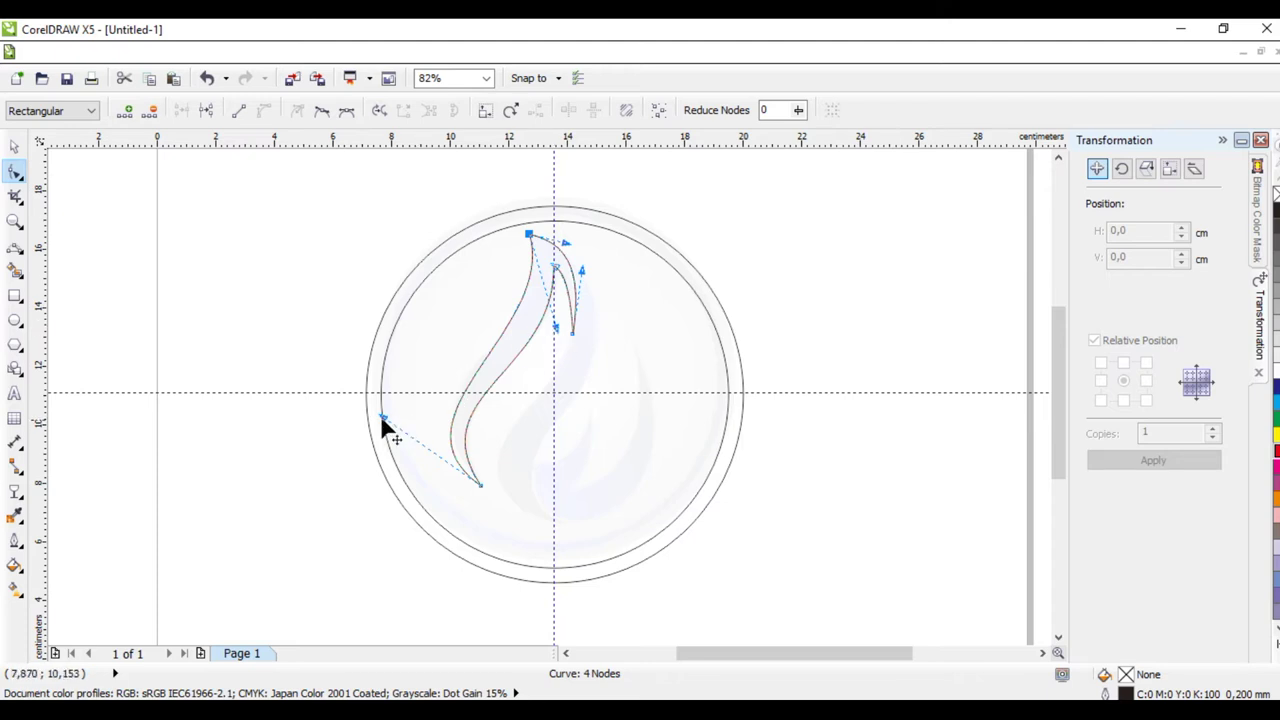
{"action": "left_click_drag", "start_coordinate": [383, 417], "coordinate": [372, 413]}
{"action": "left_click_drag", "start_coordinate": [558, 334], "coordinate": [562, 336]}
{"action": "left_click_drag", "start_coordinate": [372, 414], "coordinate": [365, 408]}
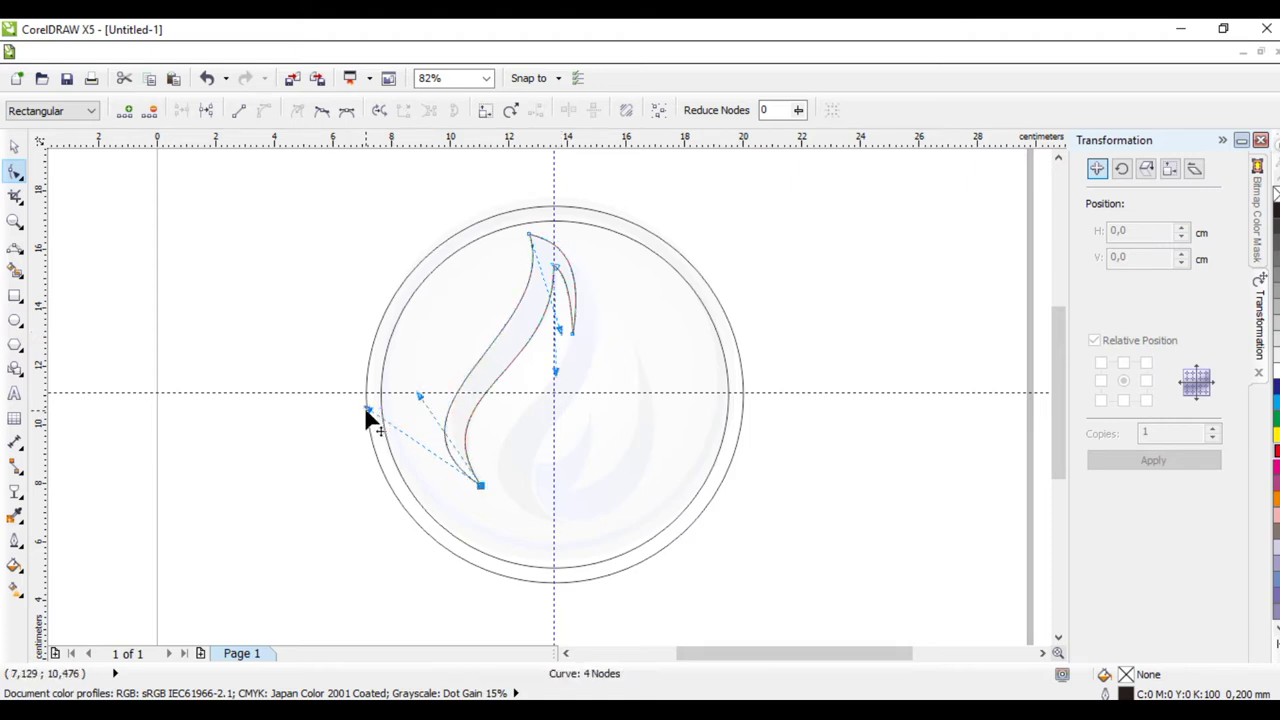
Draw a 3-Point Curve about 2.6 by 8.5 cm from the hook's right edge down around the middle tongue's left side
{"action": "left_click", "coordinate": [15, 245]}
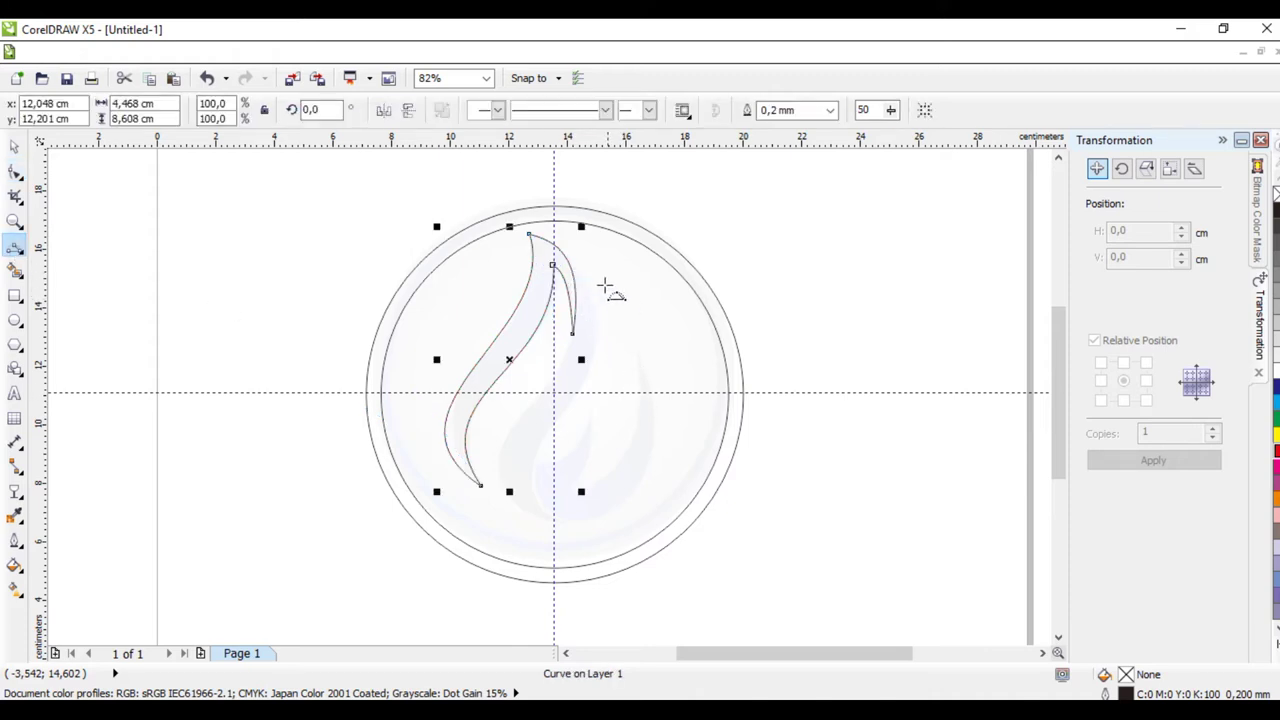
{"action": "left_click", "coordinate": [572, 274]}
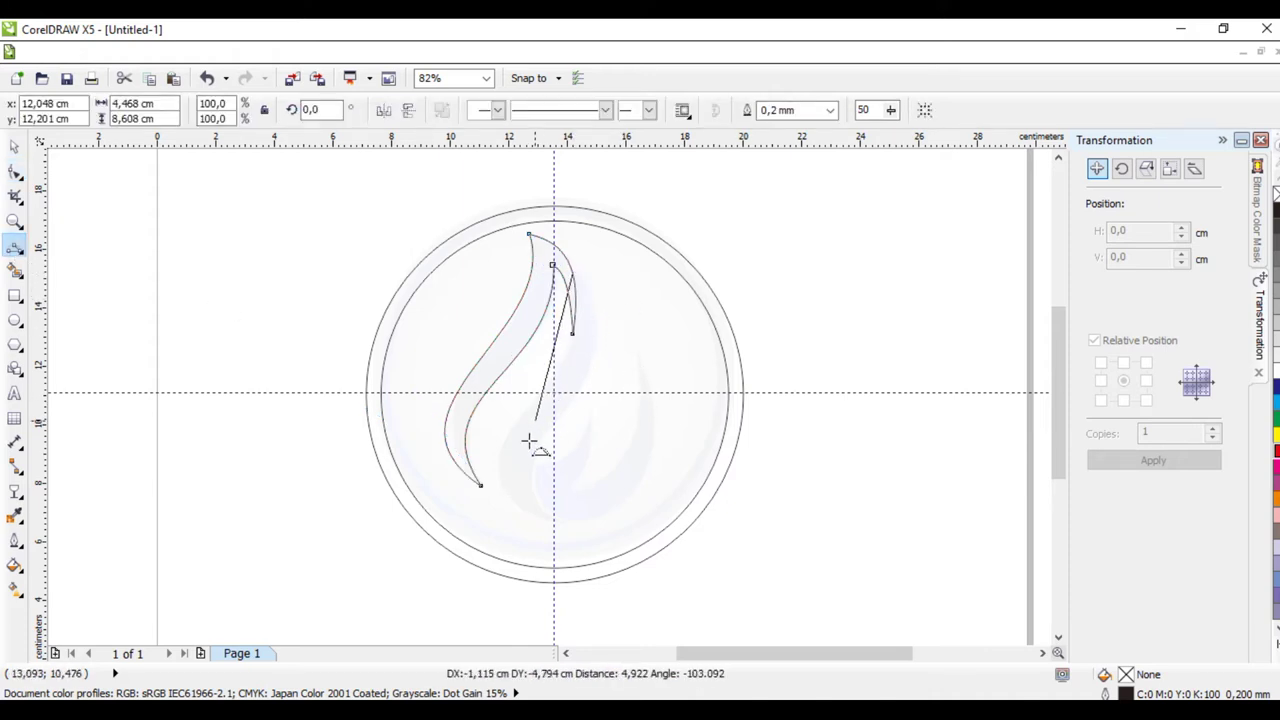
{"action": "left_click_drag", "start_coordinate": [540, 522], "coordinate": [505, 485]}
Adjust the node handles of the middle tongue's left edge so it follows the flame's S-shaped contour
{"action": "left_click", "coordinate": [15, 171]}
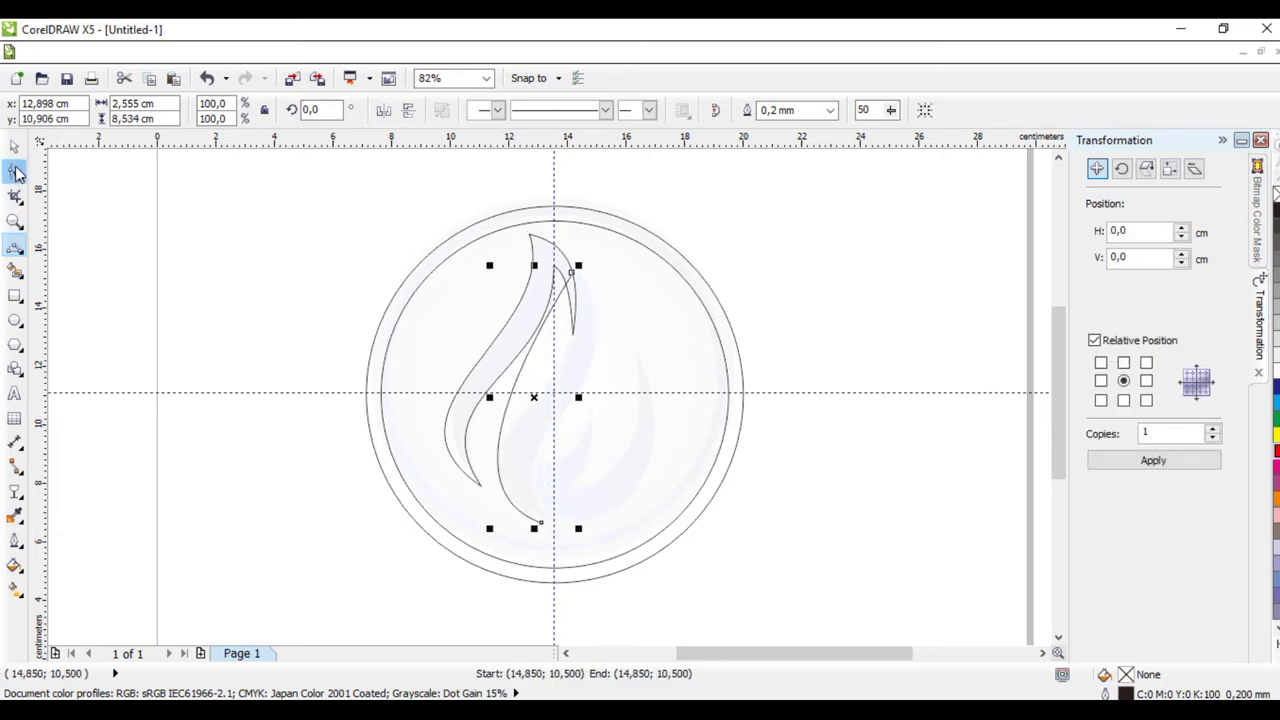
{"action": "left_click", "coordinate": [574, 274]}
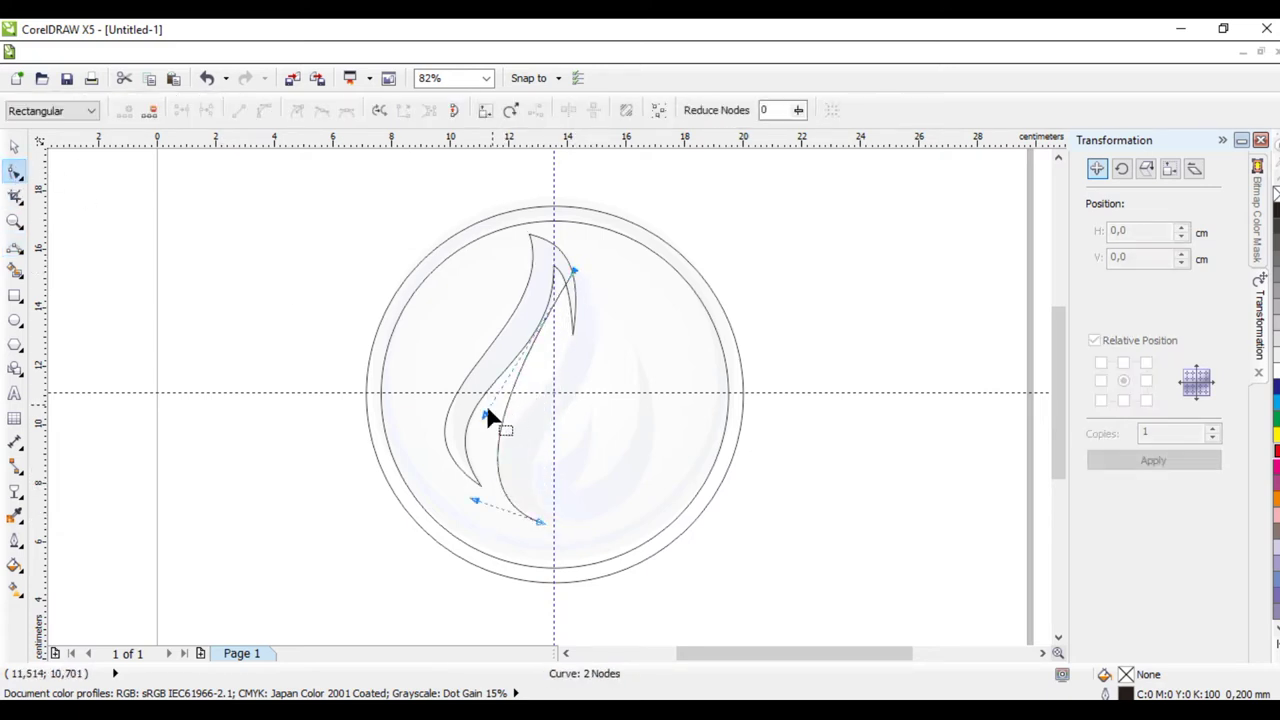
{"action": "left_click_drag", "start_coordinate": [487, 418], "coordinate": [599, 378]}
{"action": "left_click_drag", "start_coordinate": [475, 501], "coordinate": [416, 457]}
{"action": "mouse_move", "coordinate": [600, 378]}
{"action": "left_mouse_down"}
{"action": "mouse_move", "coordinate": [619, 394]}
{"action": "mouse_move", "coordinate": [611, 386]}
{"action": "left_mouse_up"}
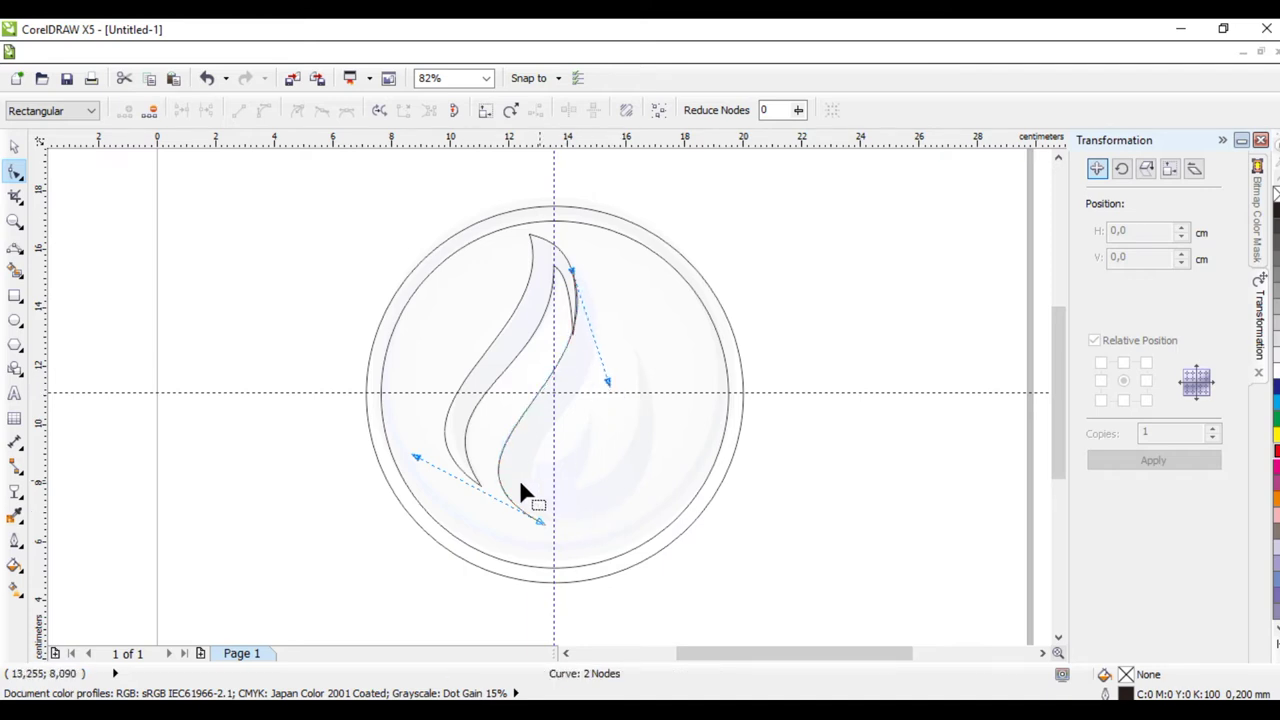
{"action": "left_click_drag", "start_coordinate": [607, 384], "coordinate": [605, 392]}
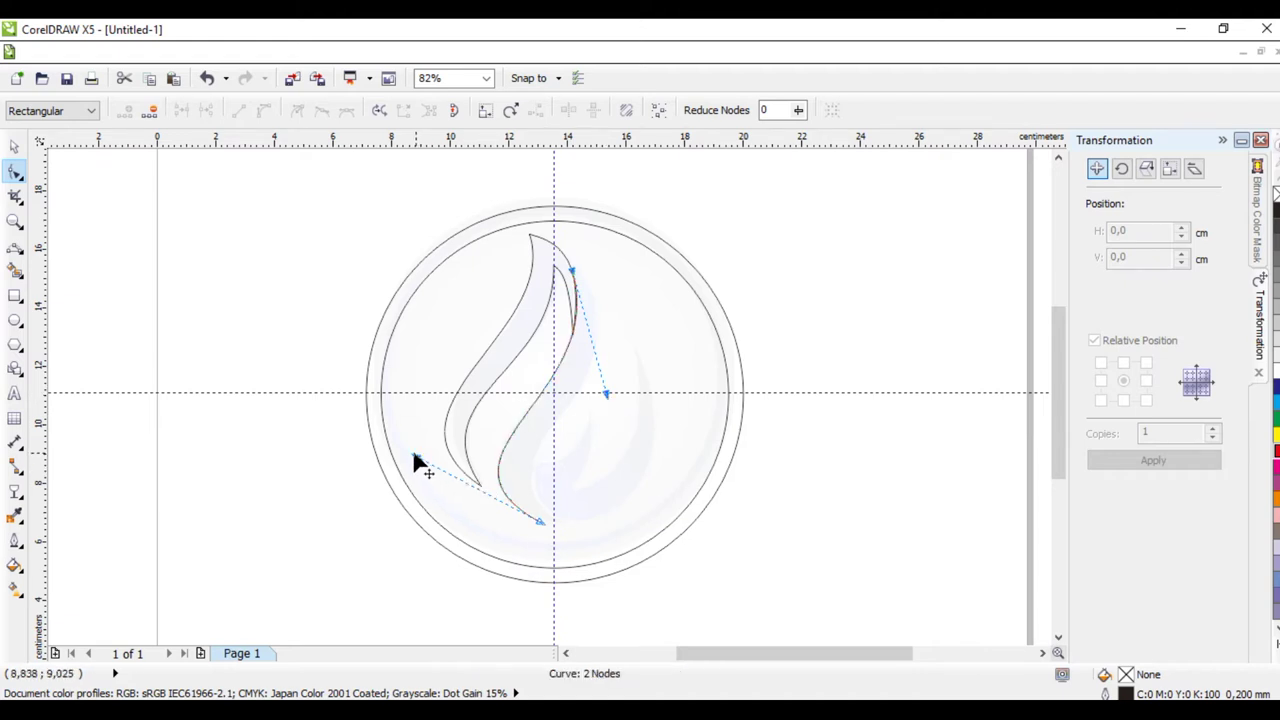
{"action": "left_click_drag", "start_coordinate": [417, 457], "coordinate": [417, 462]}
Close the middle tongue's outline with a 3-Point Curve from its lower end up to the node on the hook's right edge
{"action": "left_click", "coordinate": [15, 245]}
{"action": "left_click", "coordinate": [540, 522]}
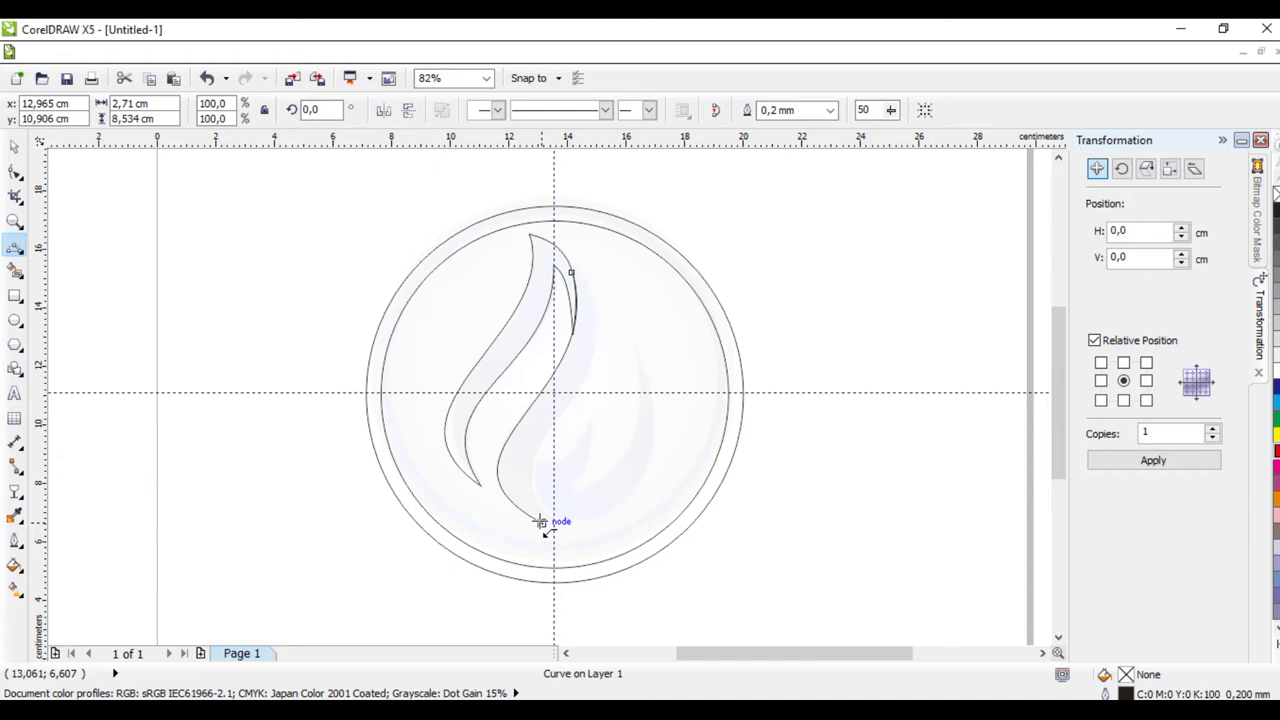
{"action": "left_click", "coordinate": [572, 272]}
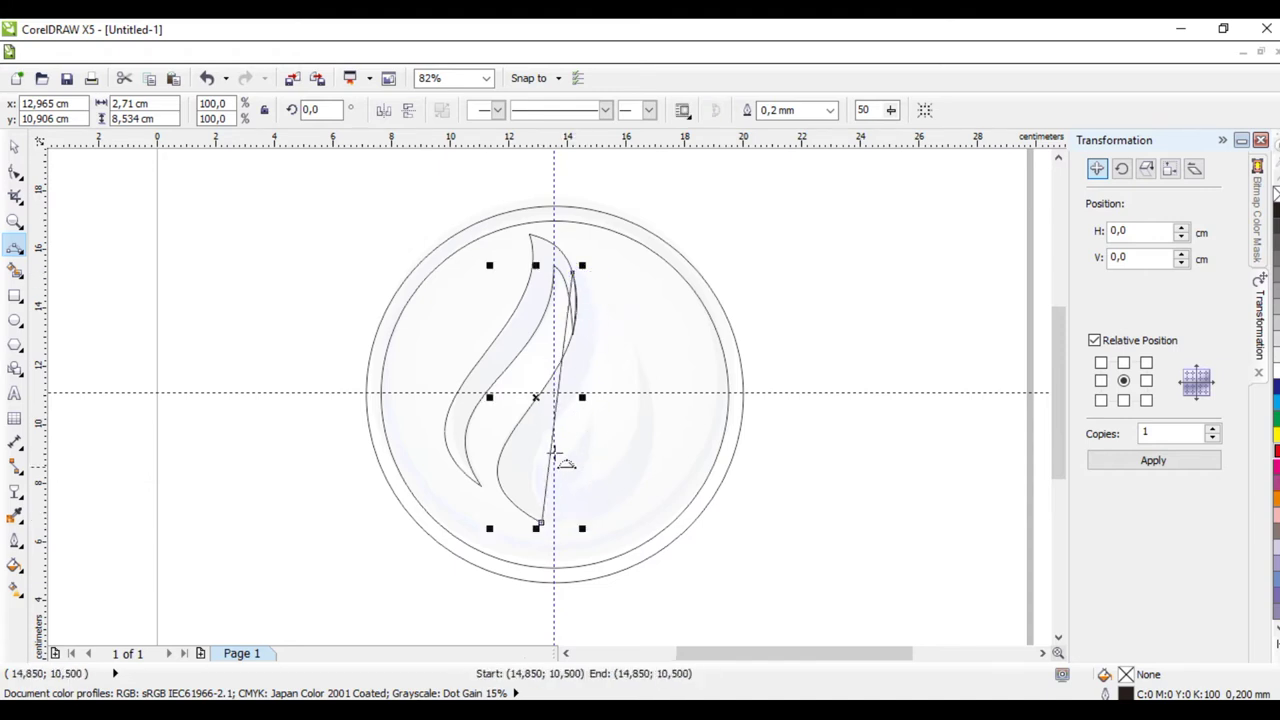
Reshape the middle tongue's new right edge into an S-curve with its node handles, matching the faint reference
{"action": "left_click", "coordinate": [15, 171]}
{"action": "left_click", "coordinate": [576, 278]}
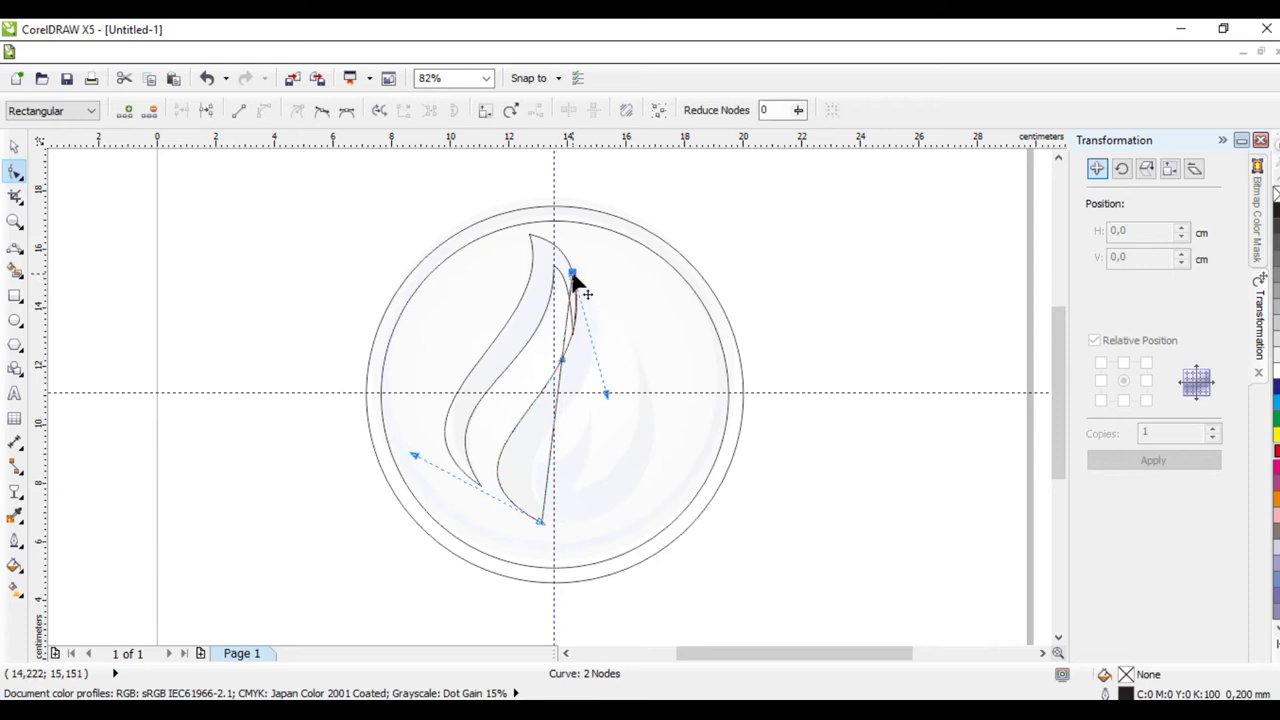
{"action": "left_click_drag", "start_coordinate": [563, 368], "coordinate": [490, 396]}
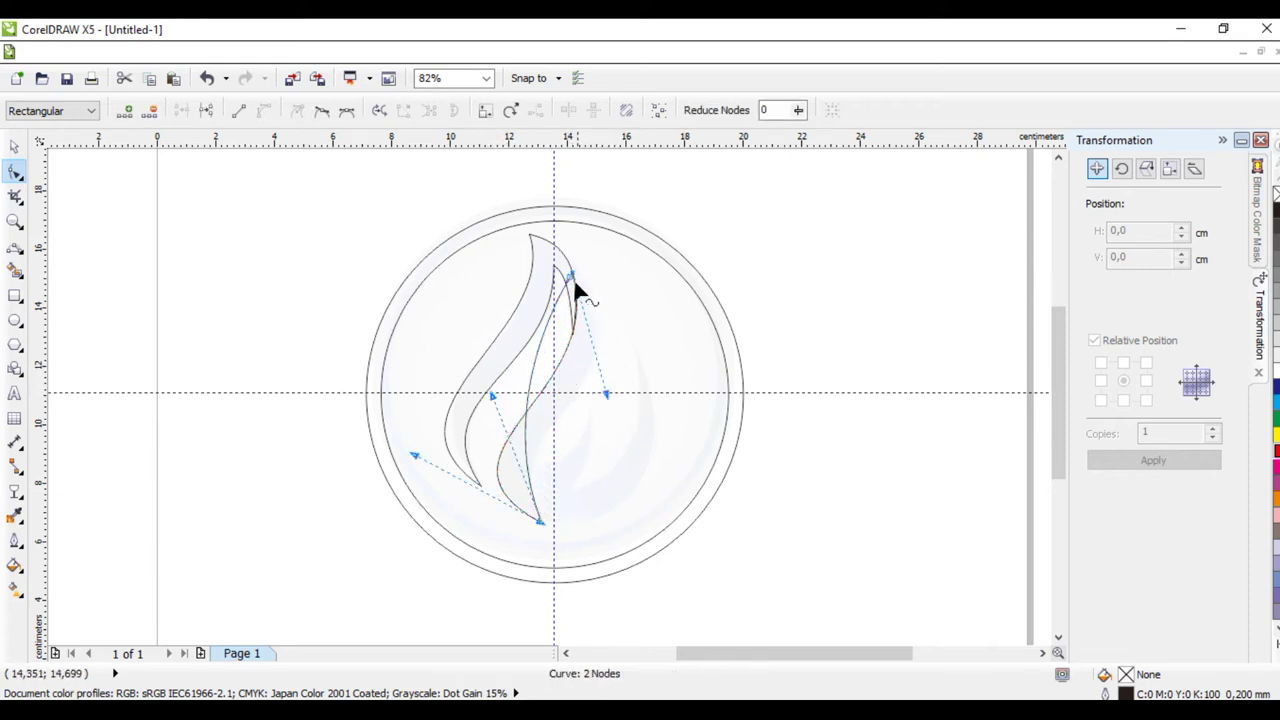
{"action": "left_click_drag", "start_coordinate": [566, 280], "coordinate": [647, 406]}
{"action": "left_click_drag", "start_coordinate": [490, 395], "coordinate": [485, 419]}
{"action": "left_click", "coordinate": [649, 398]}
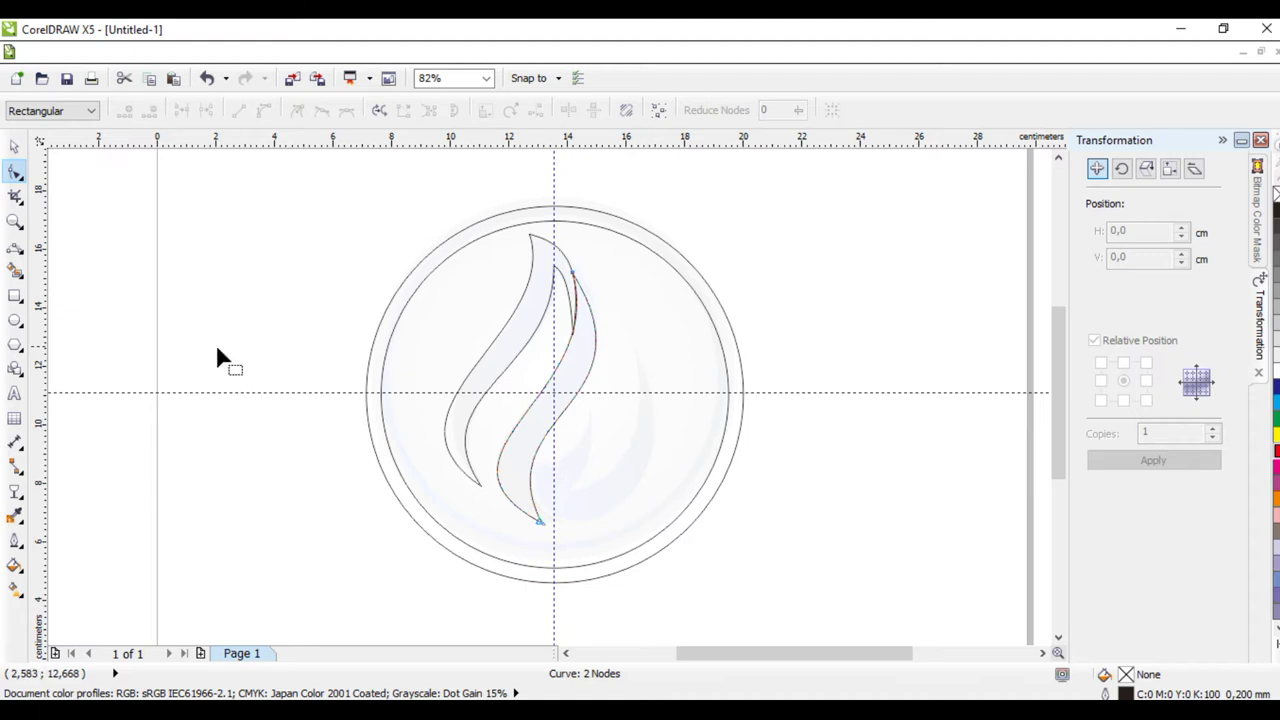
Draw a 3-Point Curve about 1.7 by 1.8 cm from the small right tongue's tip to the middle tongue's edge
{"action": "left_click", "coordinate": [15, 246]}
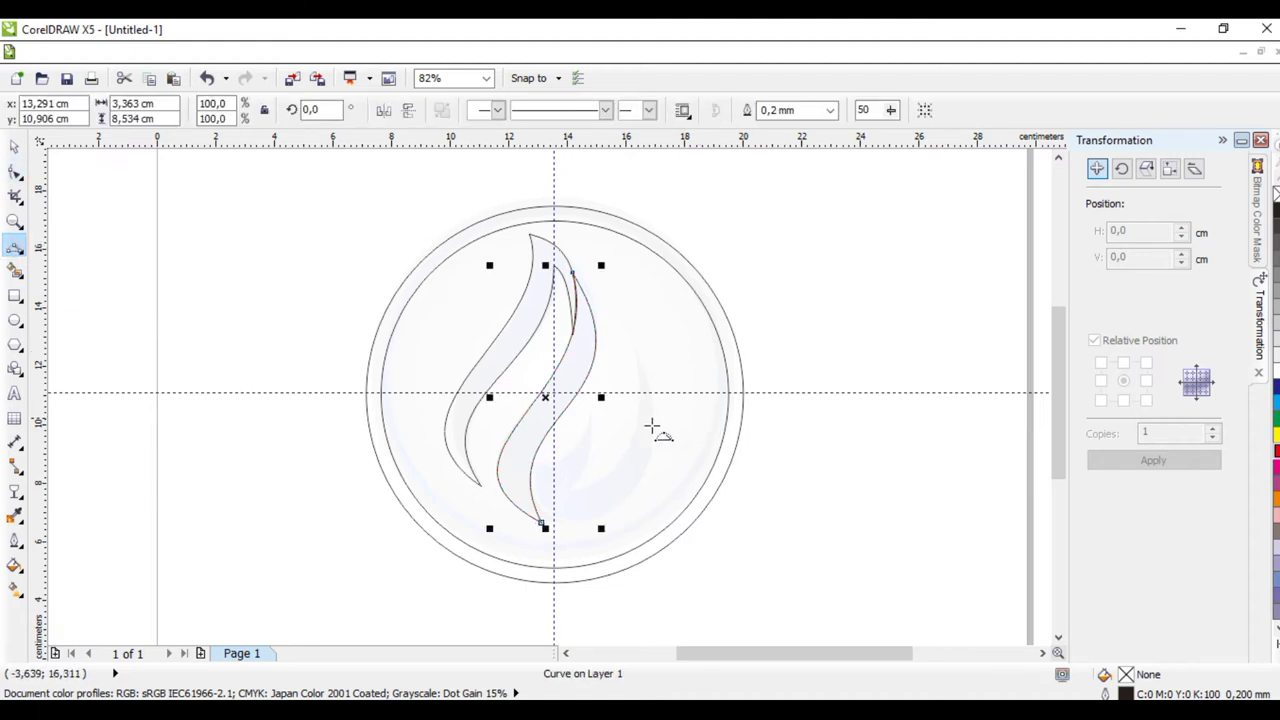
{"action": "left_click", "coordinate": [590, 410]}
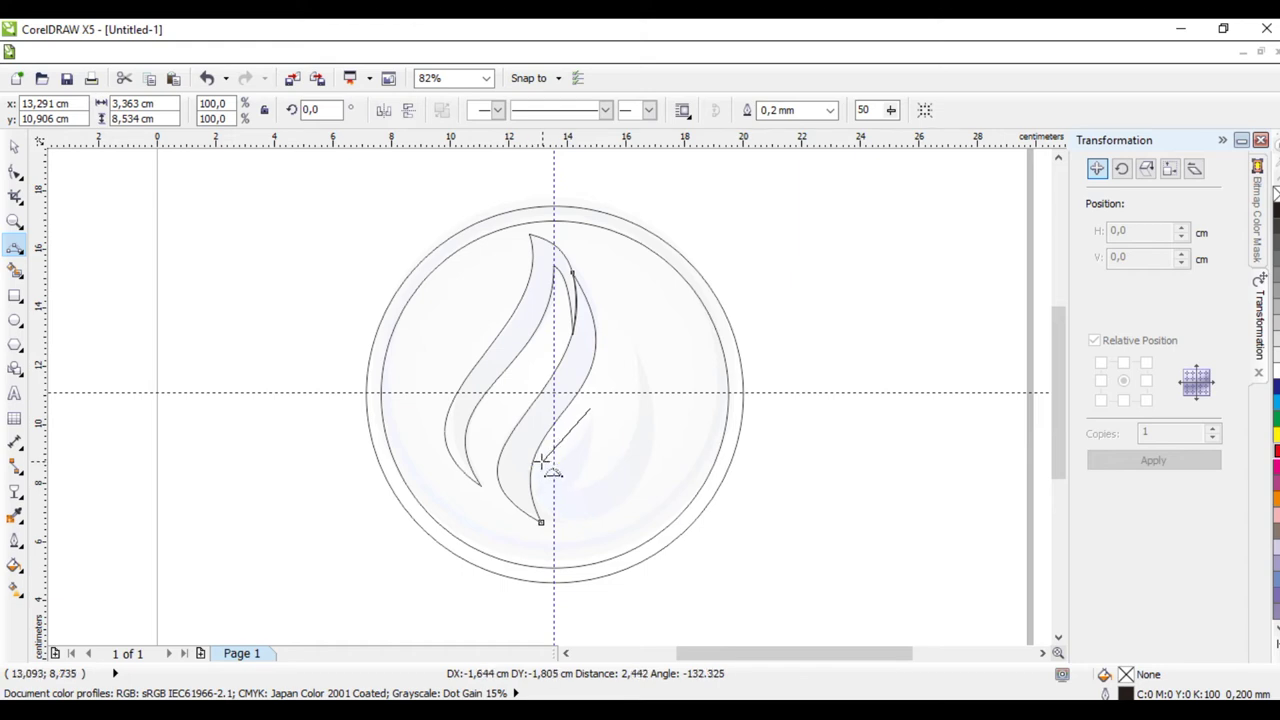
{"action": "left_click", "coordinate": [568, 455]}
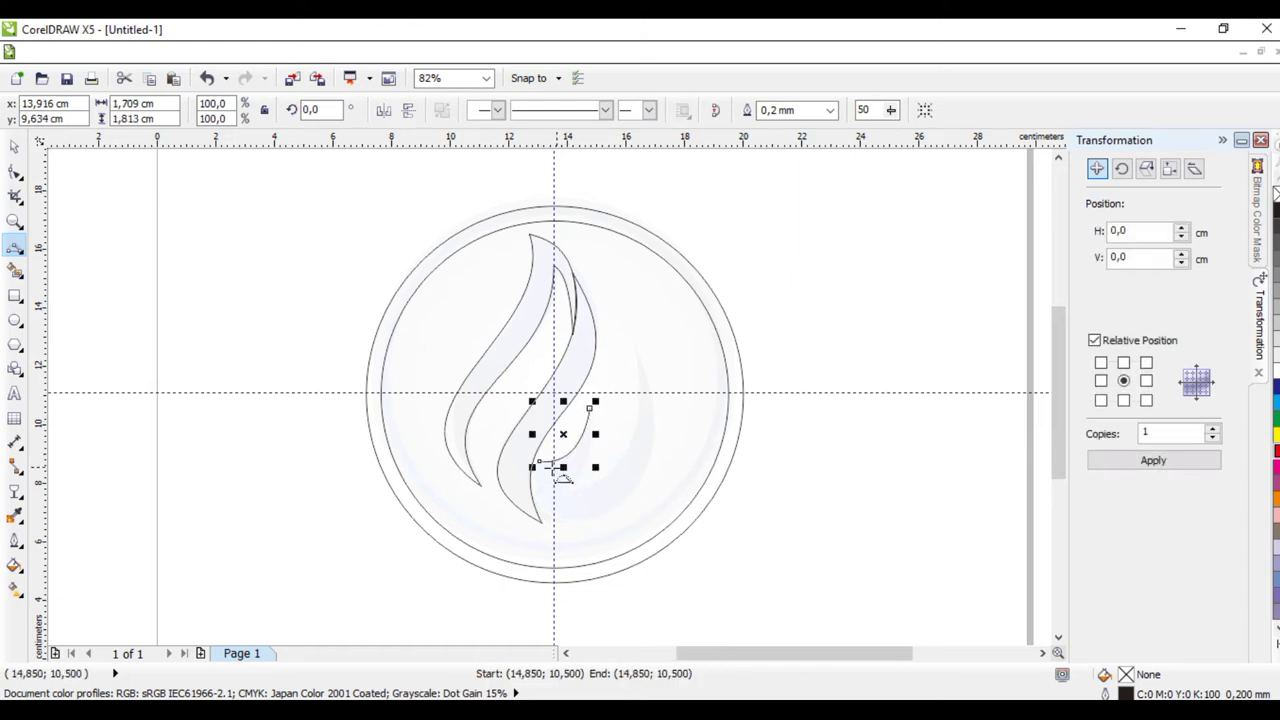
Continue with a 3-Point Curve from the small curve's lower end around the right tongue's outer side up to its tip
{"action": "left_click", "coordinate": [566, 455]}
{"action": "left_click_drag", "start_coordinate": [566, 452], "coordinate": [640, 347]}
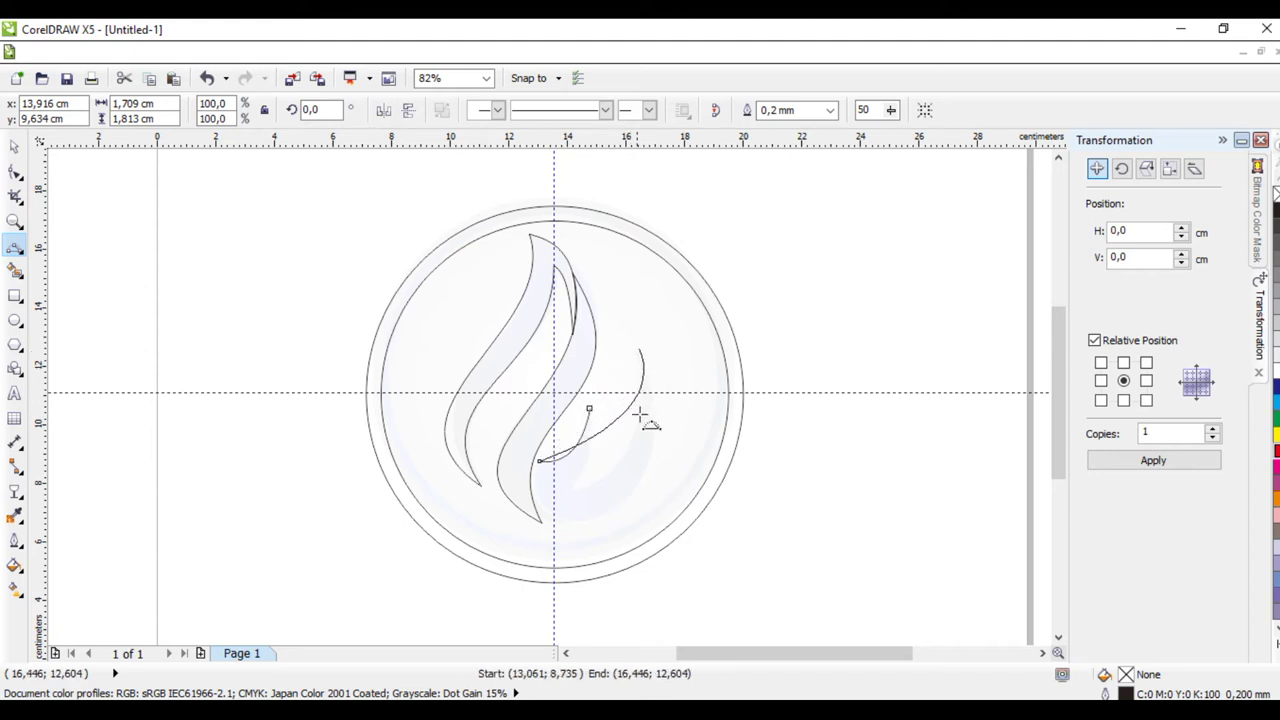
{"action": "left_click", "coordinate": [604, 496]}
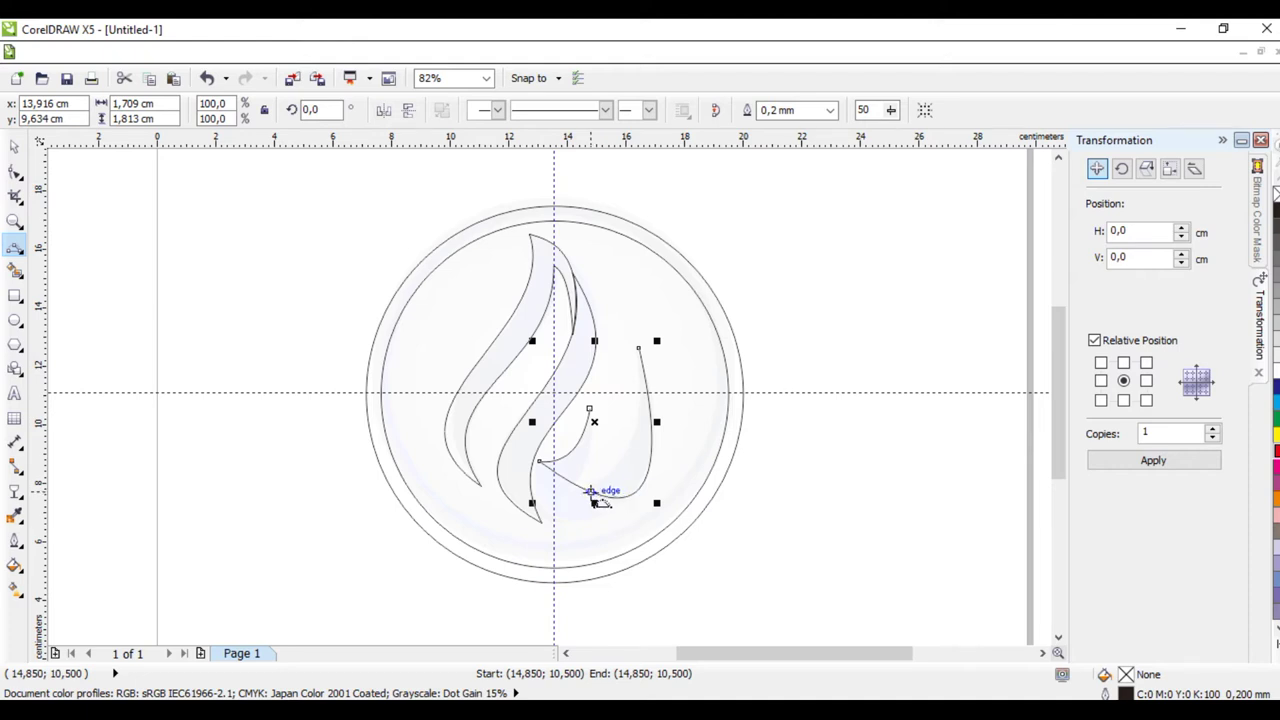
Add a node on the right tongue's lower edge, move it down to the flame's base and adjust the outer edge's curvature
{"action": "left_click", "coordinate": [14, 172]}
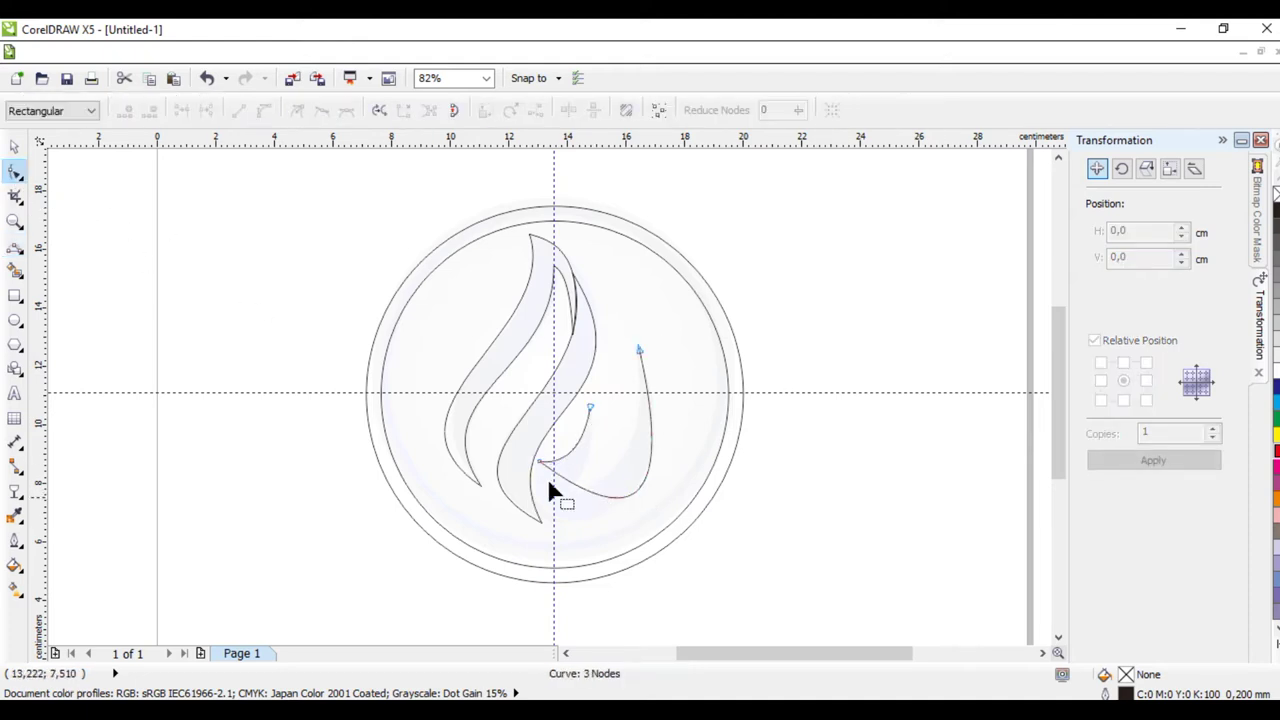
{"action": "left_click", "coordinate": [541, 463]}
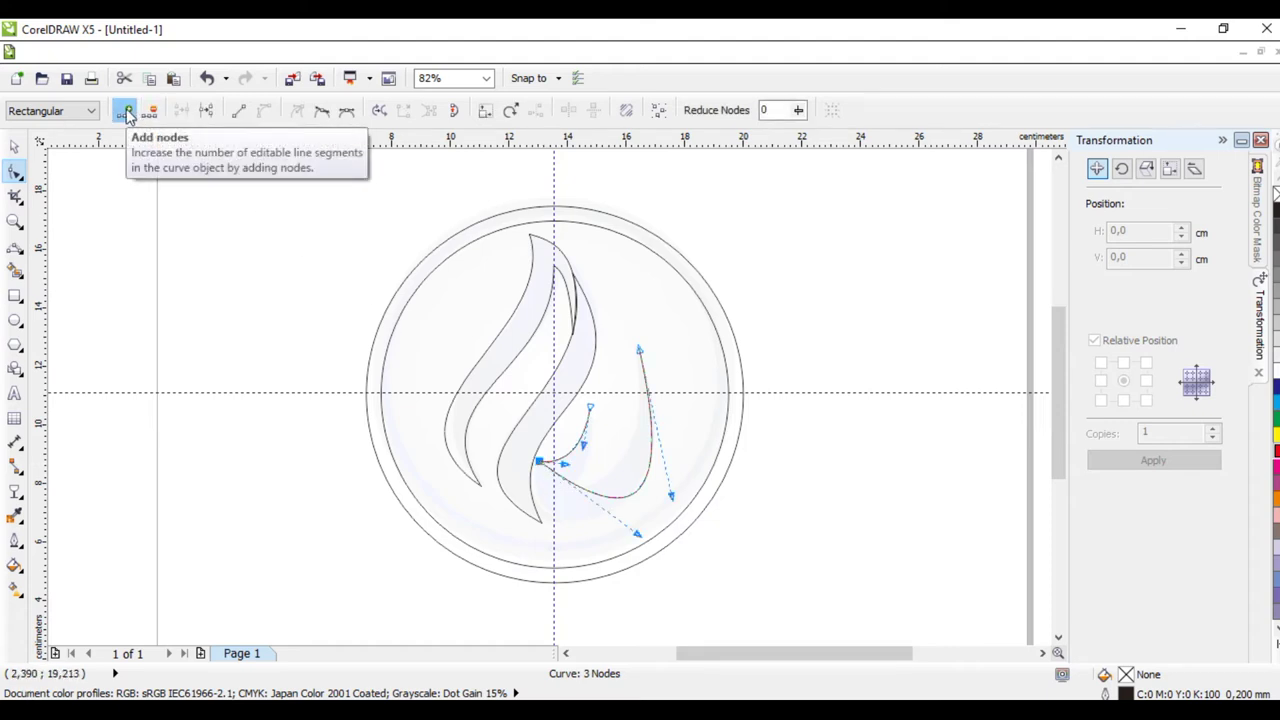
{"action": "double_click", "coordinate": [594, 490]}
{"action": "left_click_drag", "start_coordinate": [594, 492], "coordinate": [556, 517]}
{"action": "left_click_drag", "start_coordinate": [669, 469], "coordinate": [692, 450]}
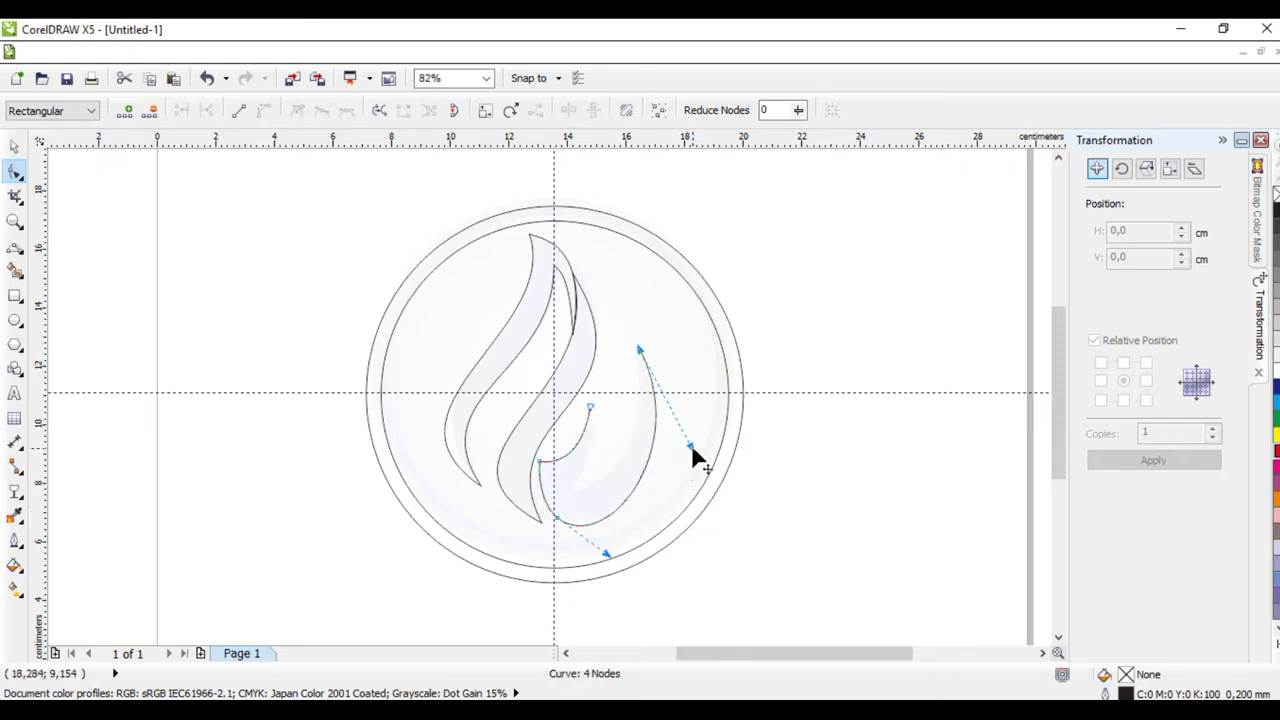
Close the right flame shape with two 3-Point Curves from the large and small tips, meeting at the inner notch, and deselect it
{"action": "left_click", "coordinate": [15, 245]}
{"action": "left_click", "coordinate": [638, 348]}
{"action": "mouse_move", "coordinate": [570, 492]}
{"action": "left_mouse_down"}
{"action": "mouse_move", "coordinate": [571, 508]}
{"action": "mouse_move", "coordinate": [622, 461]}
{"action": "left_mouse_up"}
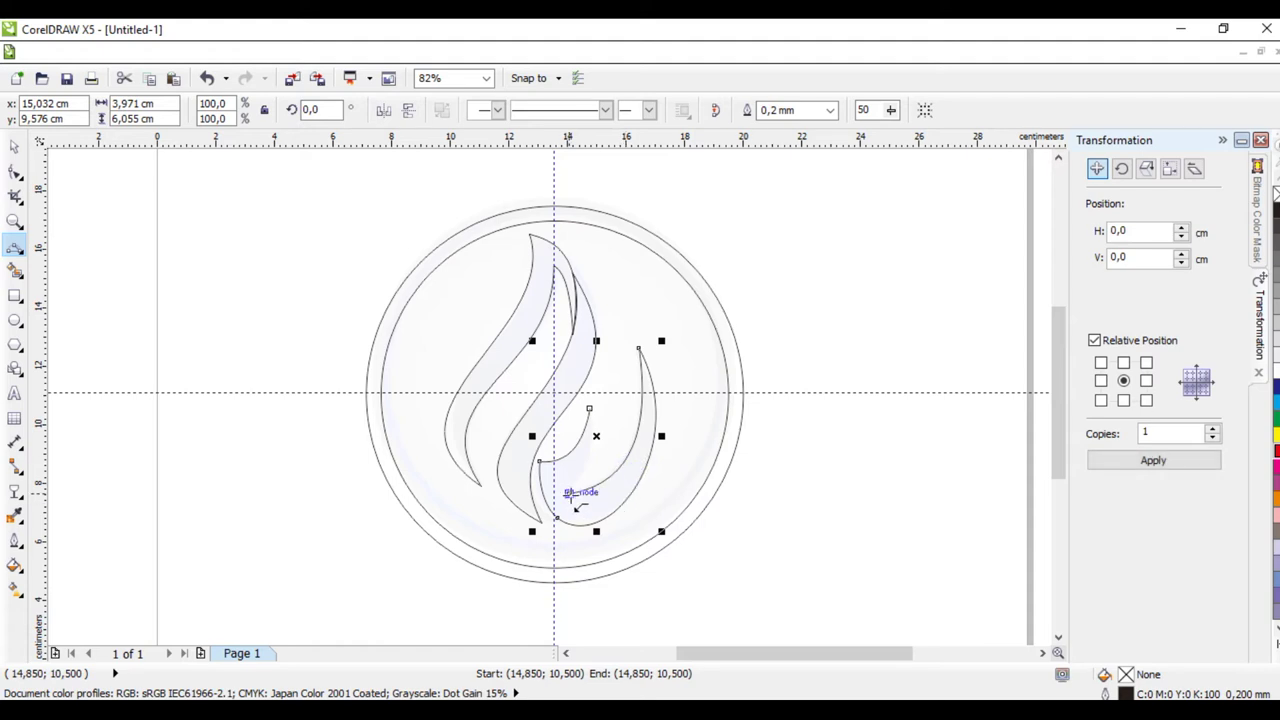
{"action": "left_click", "coordinate": [568, 492]}
{"action": "left_click_drag", "start_coordinate": [589, 408], "coordinate": [594, 444]}
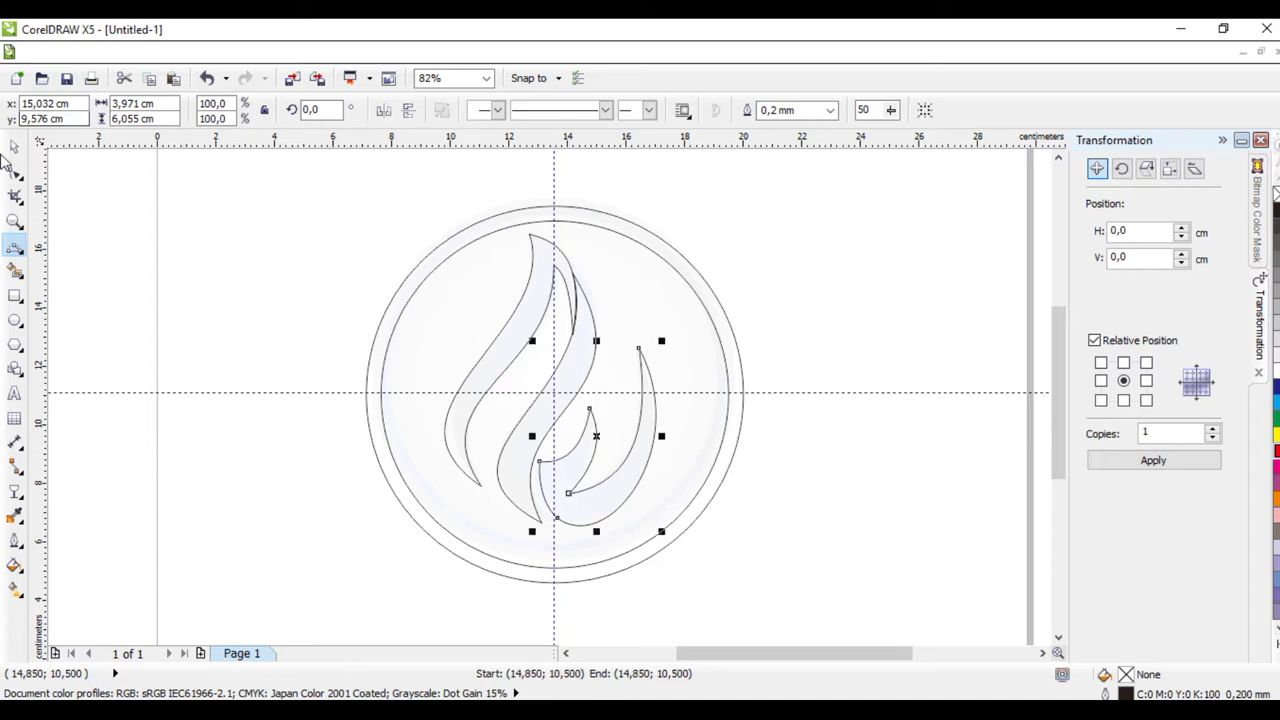
{"action": "left_click", "coordinate": [14, 147]}
{"action": "left_click", "coordinate": [766, 263]}
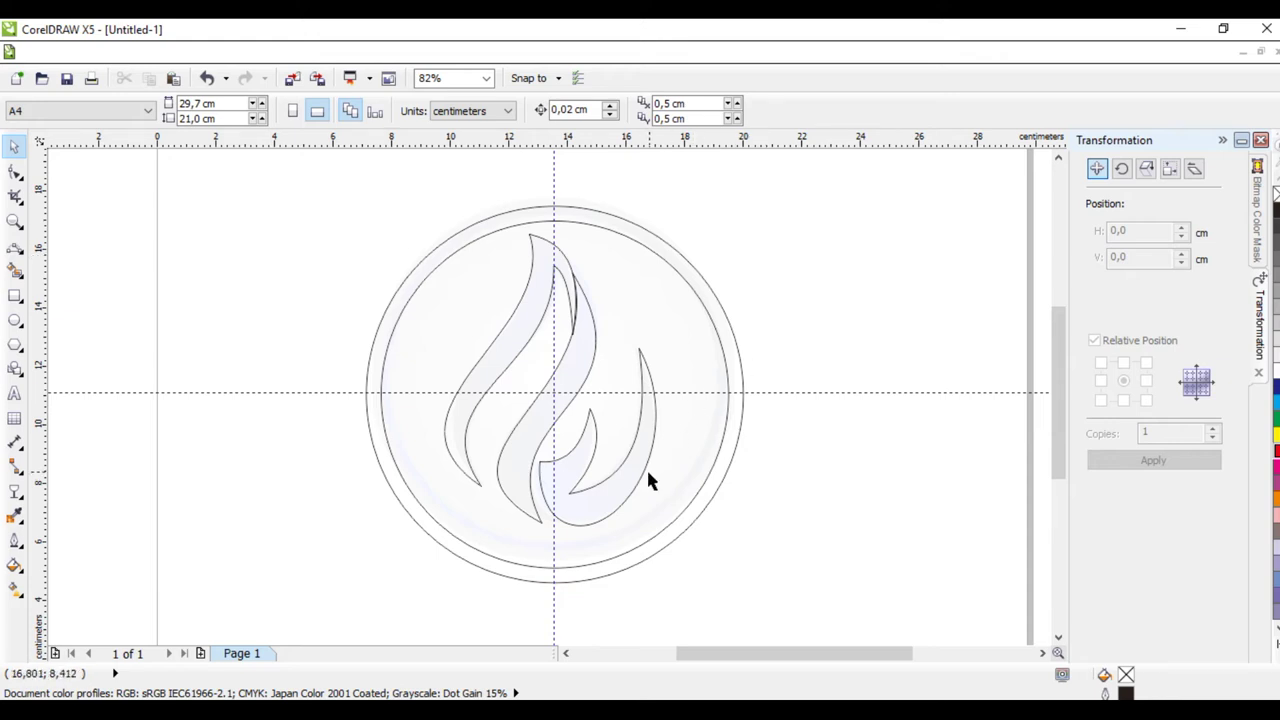
Refine the right flame's base node and the handles of its outer and inner edges to match the reference
{"action": "left_click", "coordinate": [590, 490]}
{"action": "left_click", "coordinate": [14, 172]}
{"action": "left_click", "coordinate": [558, 521]}
{"action": "left_click_drag", "start_coordinate": [606, 553], "coordinate": [595, 547]}
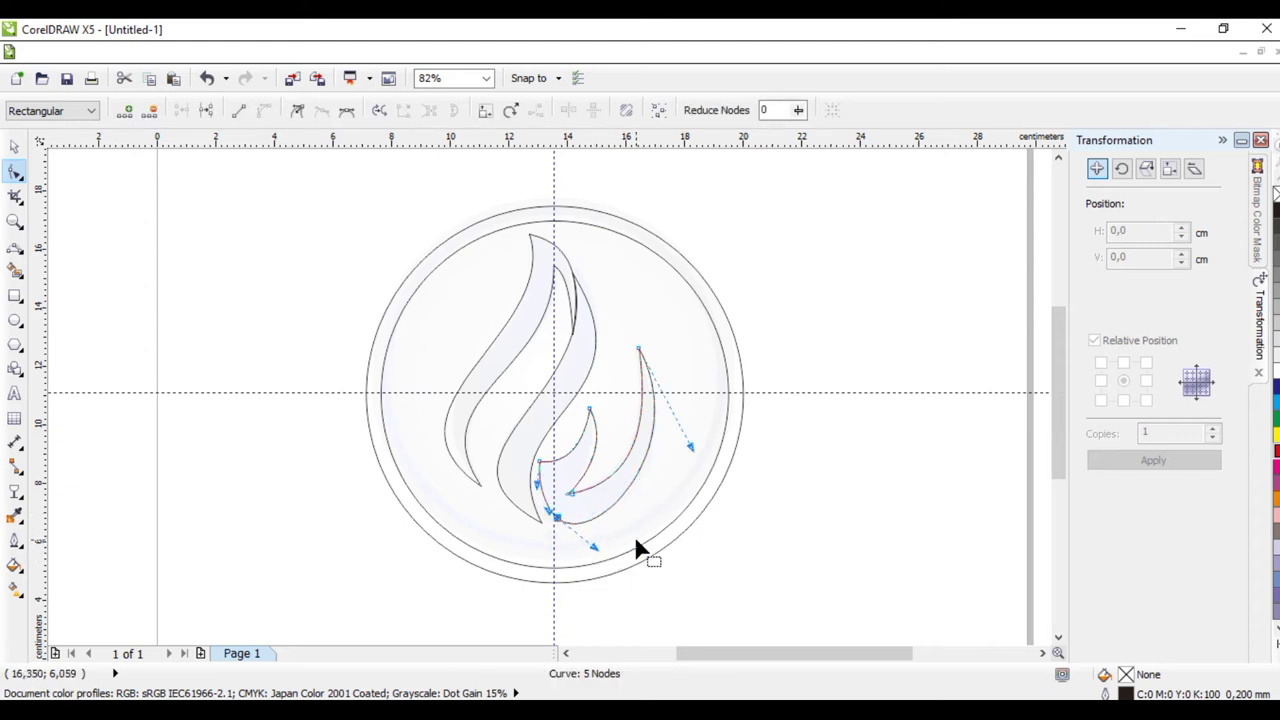
{"action": "left_click", "coordinate": [564, 529]}
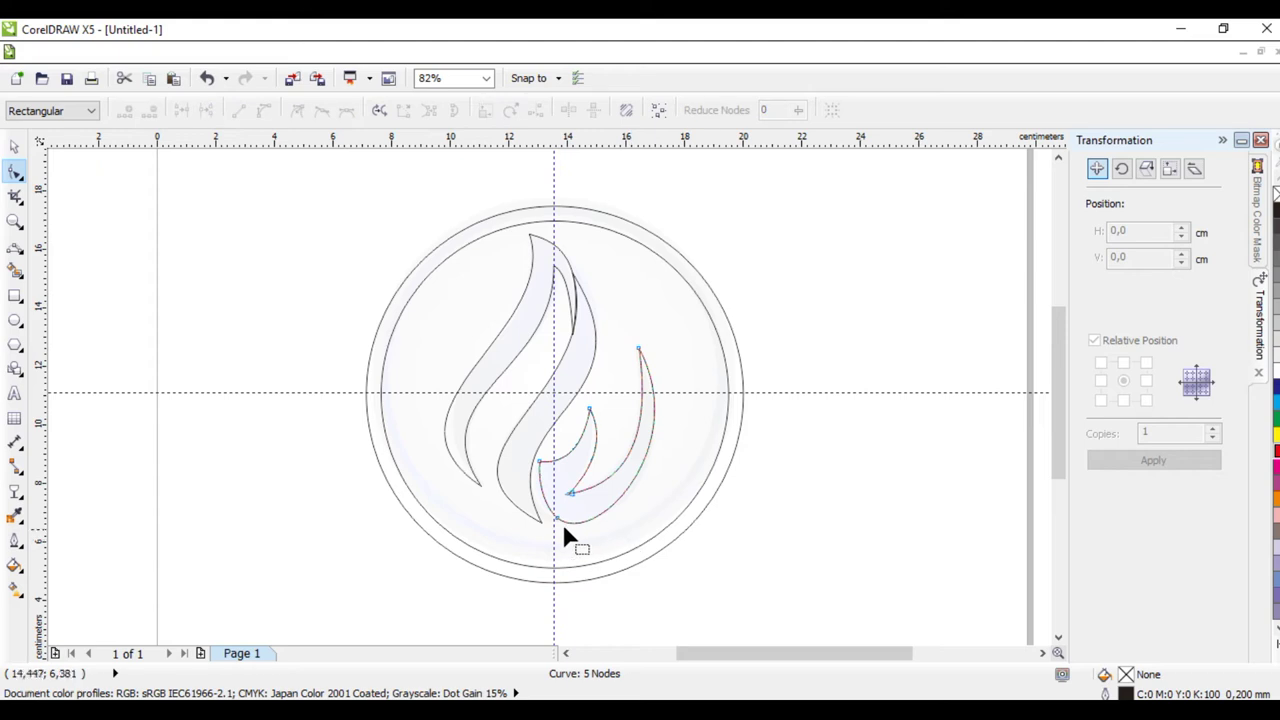
{"action": "left_click_drag", "start_coordinate": [559, 521], "coordinate": [605, 549]}
{"action": "left_click_drag", "start_coordinate": [694, 450], "coordinate": [699, 455]}
{"action": "left_click_drag", "start_coordinate": [625, 482], "coordinate": [623, 483]}
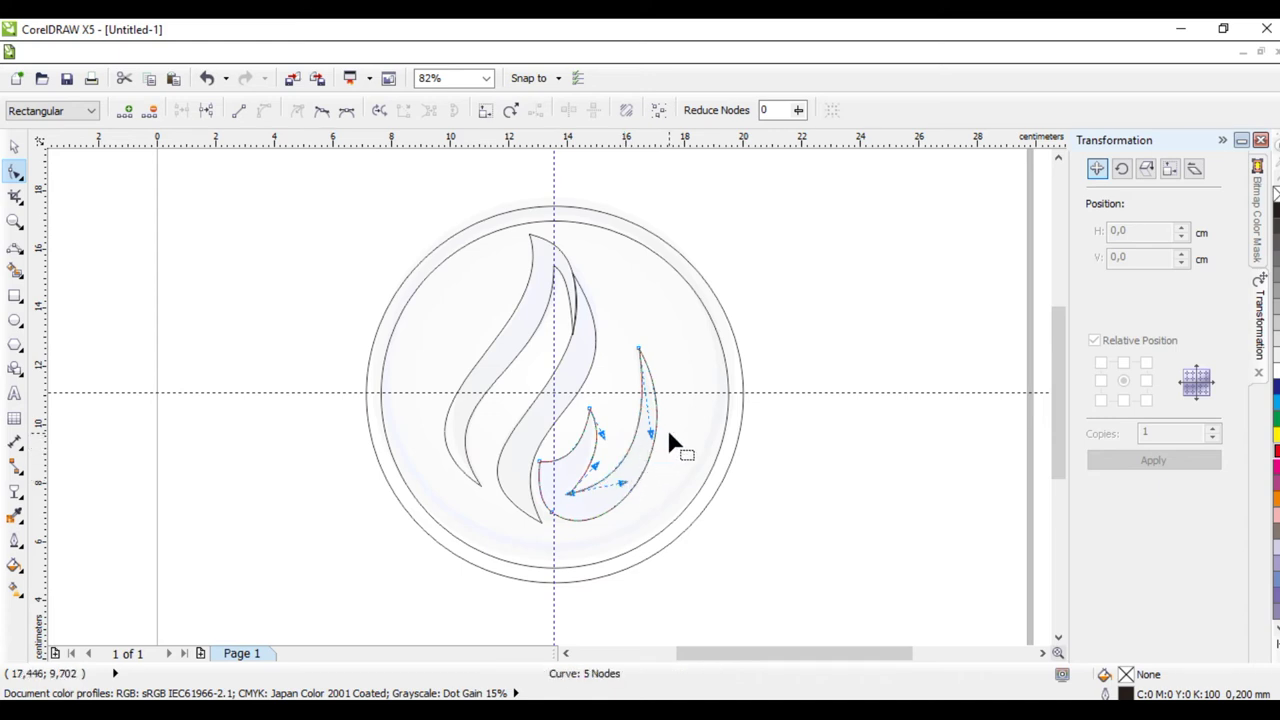
{"action": "left_click", "coordinate": [14, 146]}
{"action": "left_click", "coordinate": [785, 281]}
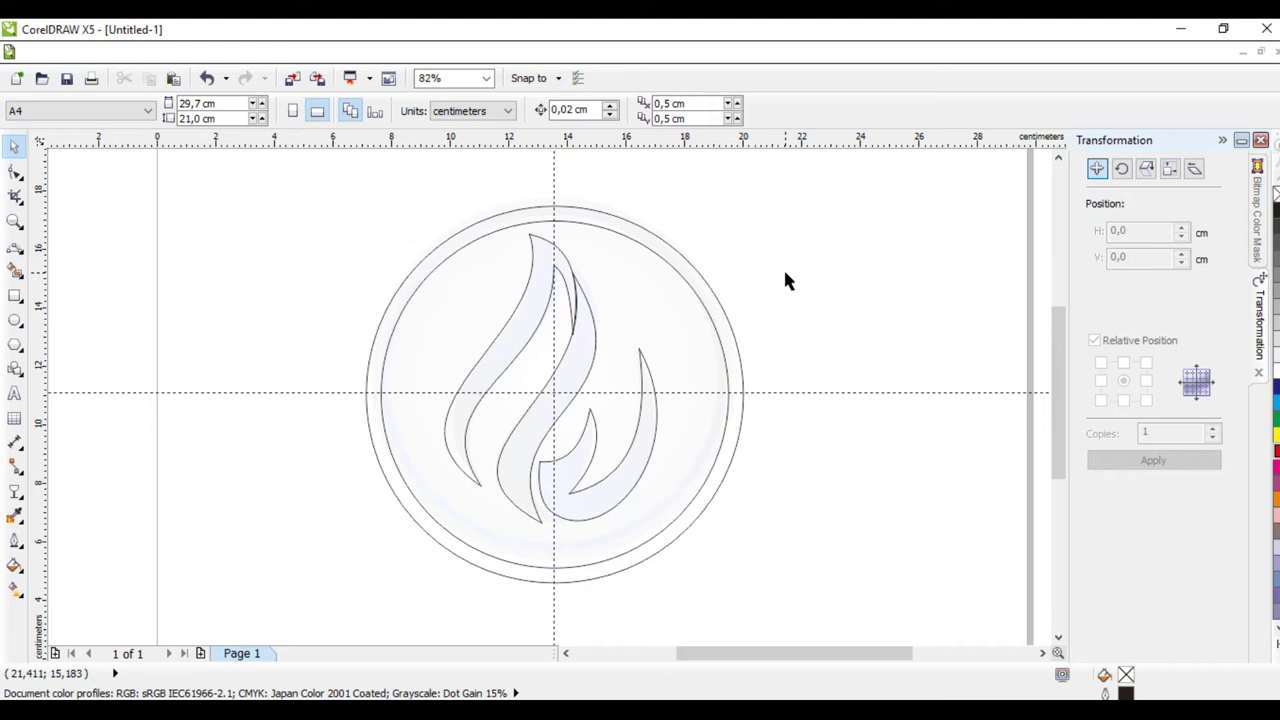
Fill the outer circle with a uniform cool grey of C 44, M 36, Y 33, K 0
{"action": "left_click", "coordinate": [696, 273]}
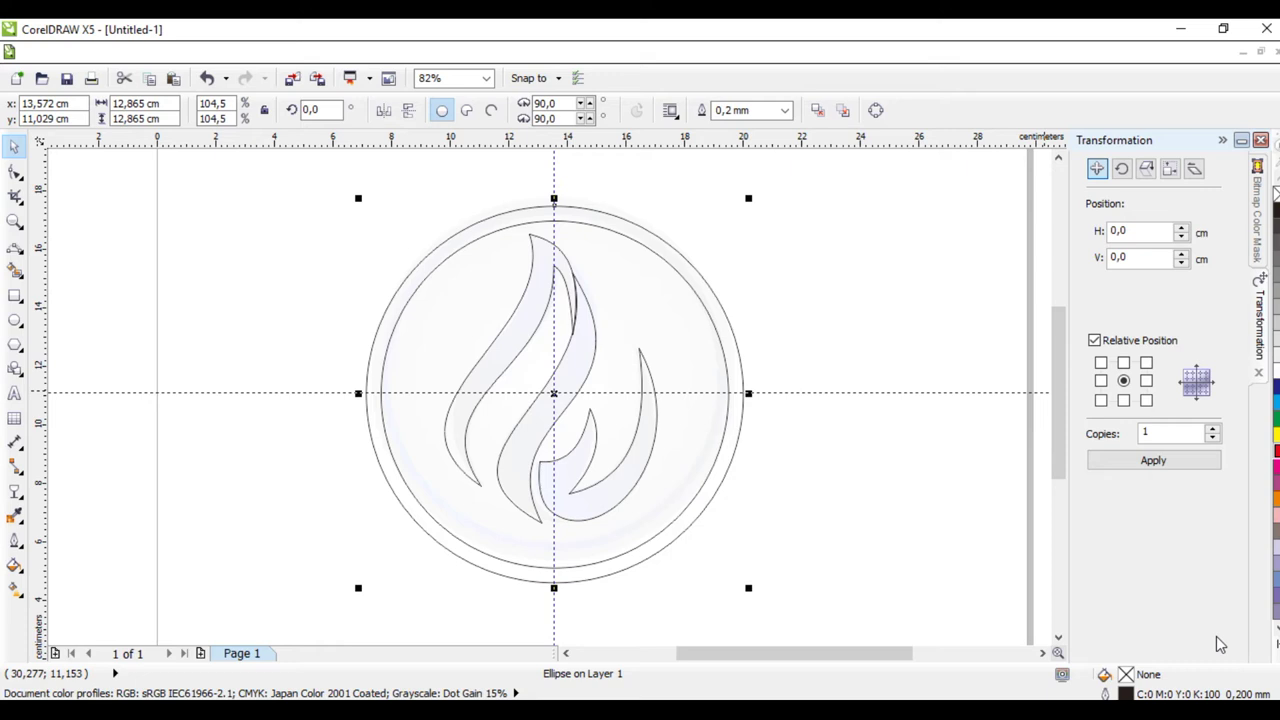
{"action": "double_click", "coordinate": [1127, 676]}
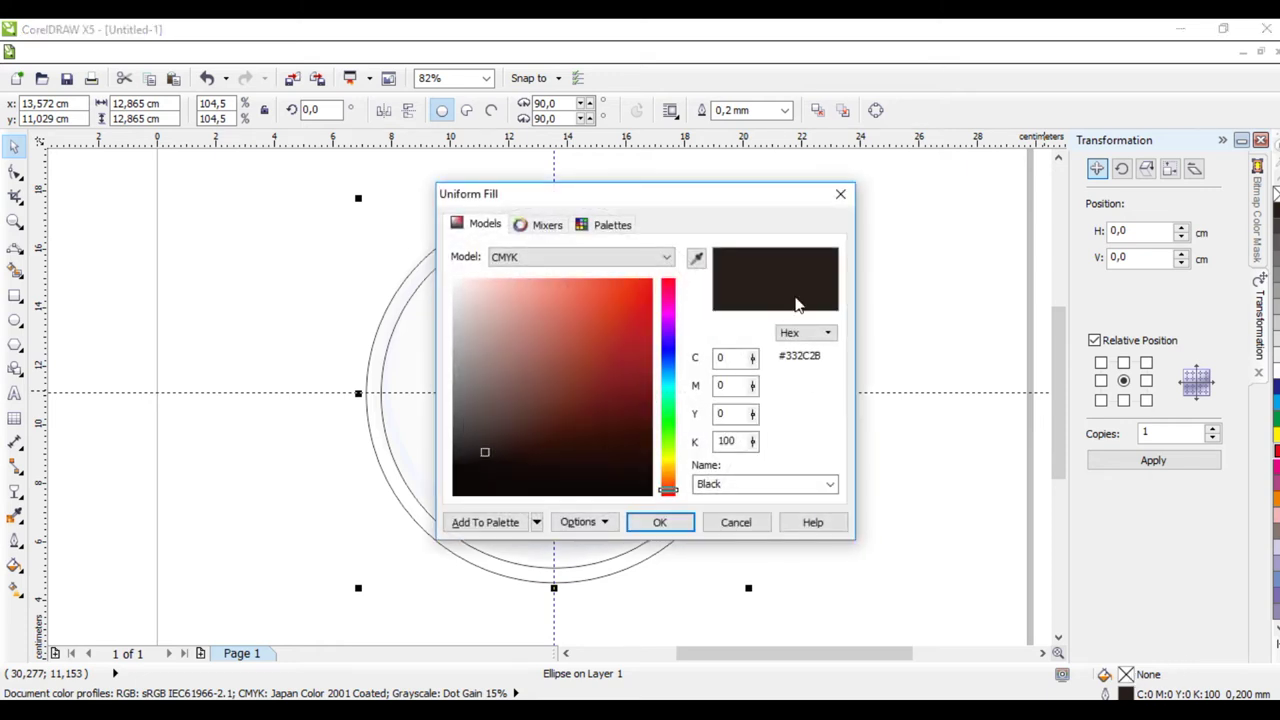
{"action": "left_click_drag", "start_coordinate": [686, 198], "coordinate": [925, 178]}
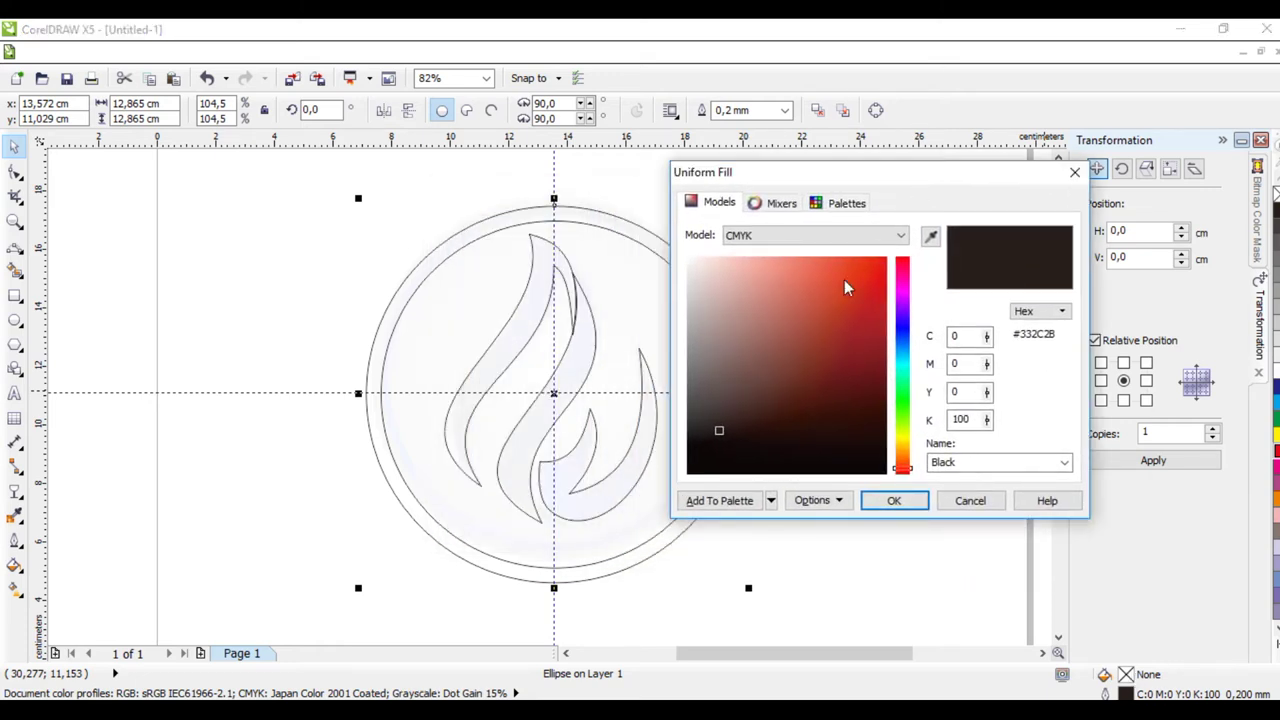
{"action": "left_click", "coordinate": [715, 322]}
{"action": "left_click", "coordinate": [696, 360]}
{"action": "left_click", "coordinate": [696, 315]}
{"action": "left_click", "coordinate": [696, 360]}
{"action": "left_click", "coordinate": [702, 328]}
{"action": "left_click", "coordinate": [701, 340]}
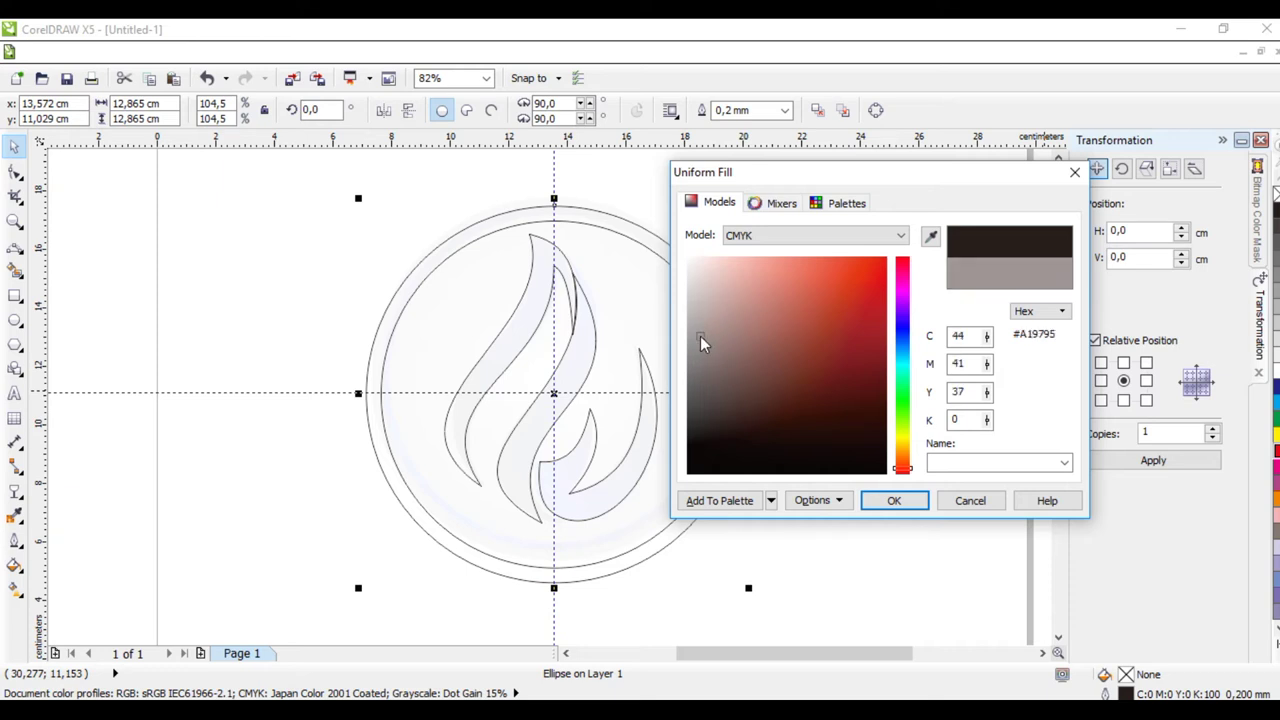
{"action": "left_click", "coordinate": [691, 349]}
{"action": "left_click", "coordinate": [690, 320]}
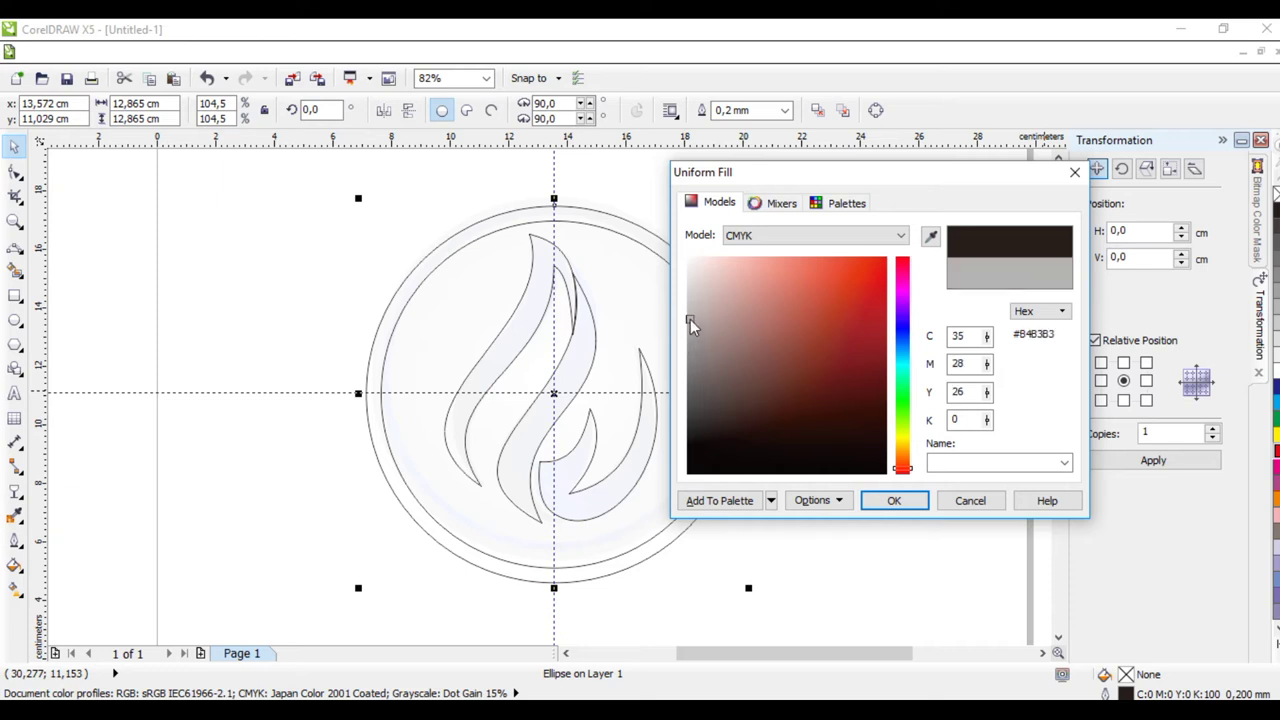
{"action": "left_click", "coordinate": [902, 345]}
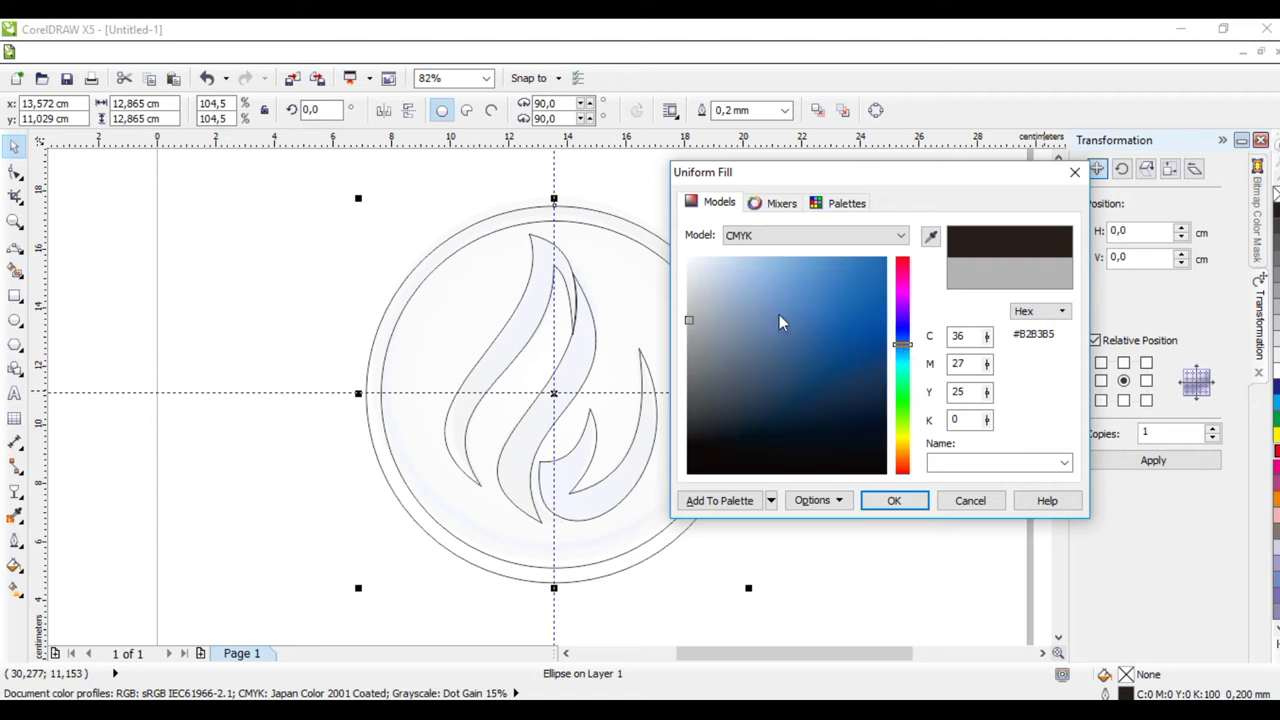
{"action": "left_click", "coordinate": [694, 335]}
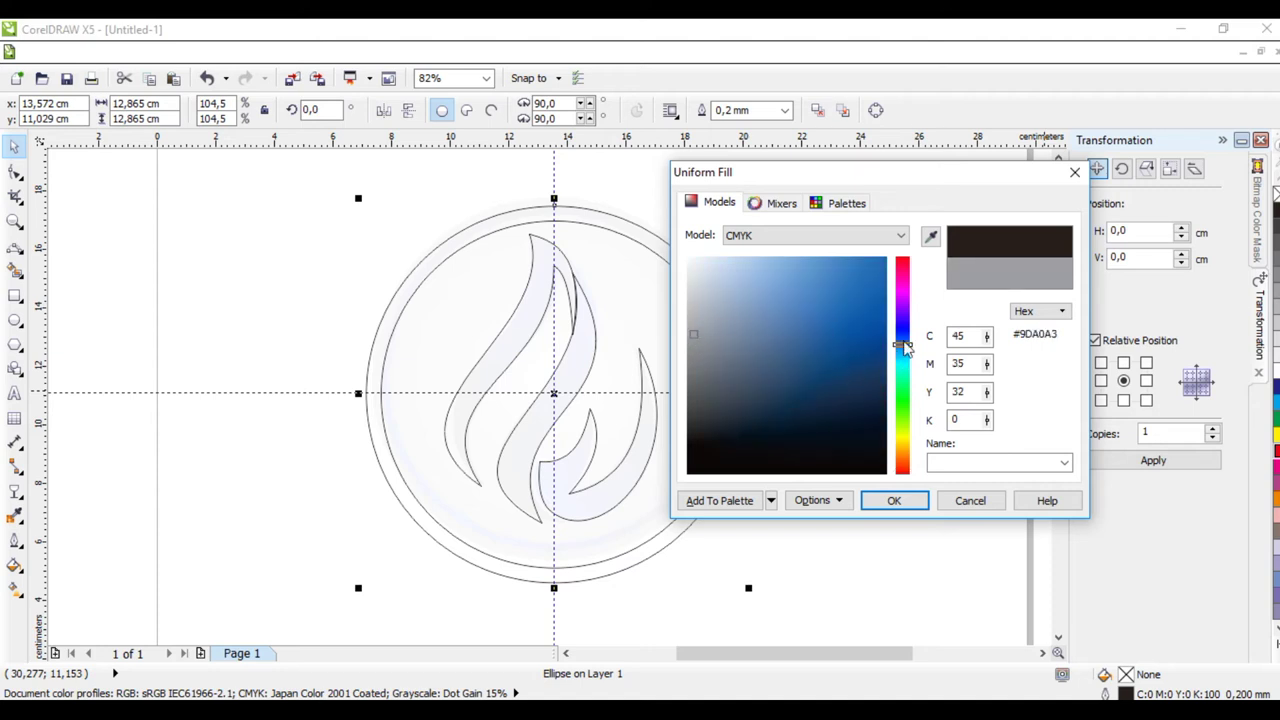
{"action": "left_click_drag", "start_coordinate": [904, 341], "coordinate": [902, 330]}
{"action": "mouse_move", "coordinate": [903, 372]}
{"action": "left_mouse_down"}
{"action": "mouse_move", "coordinate": [905, 335]}
{"action": "mouse_move", "coordinate": [846, 340]}
{"action": "mouse_move", "coordinate": [817, 360]}
{"action": "left_mouse_up"}
{"action": "mouse_move", "coordinate": [690, 344]}
{"action": "left_mouse_down"}
{"action": "mouse_move", "coordinate": [692, 367]}
{"action": "mouse_move", "coordinate": [689, 337]}
{"action": "left_mouse_up"}
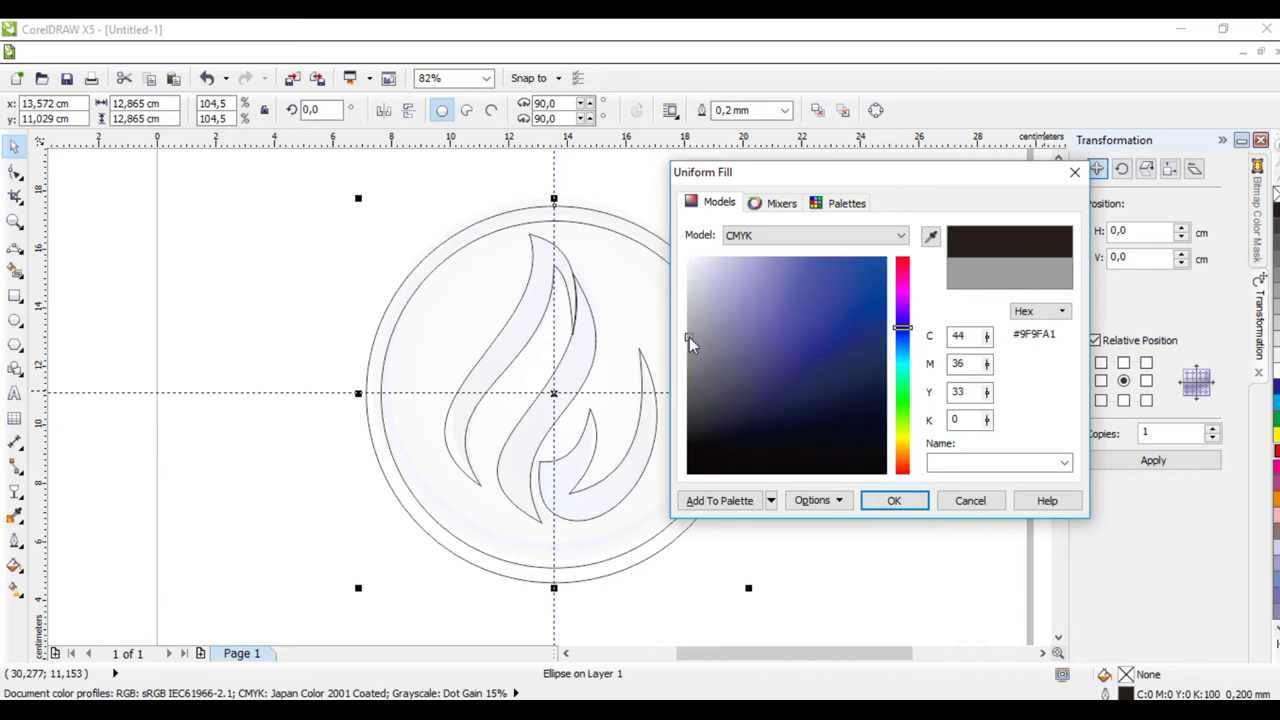
{"action": "left_click", "coordinate": [893, 500]}
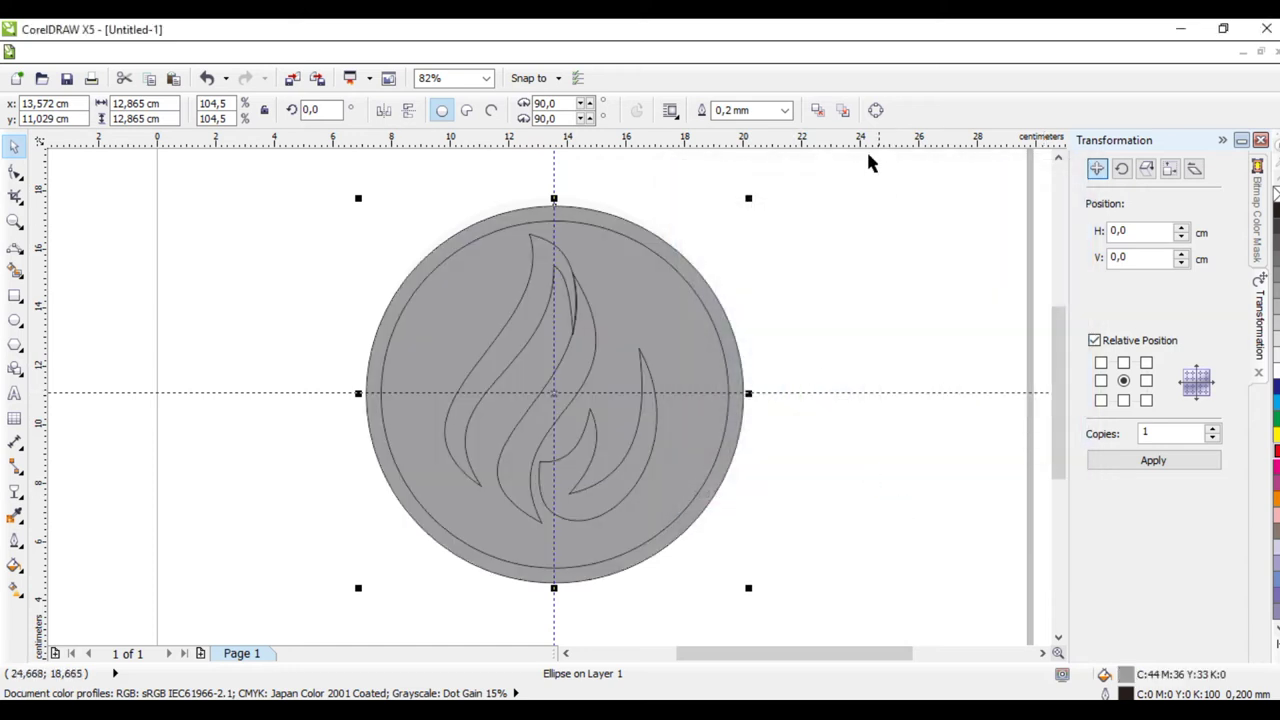
{"action": "left_click", "coordinate": [785, 110]}
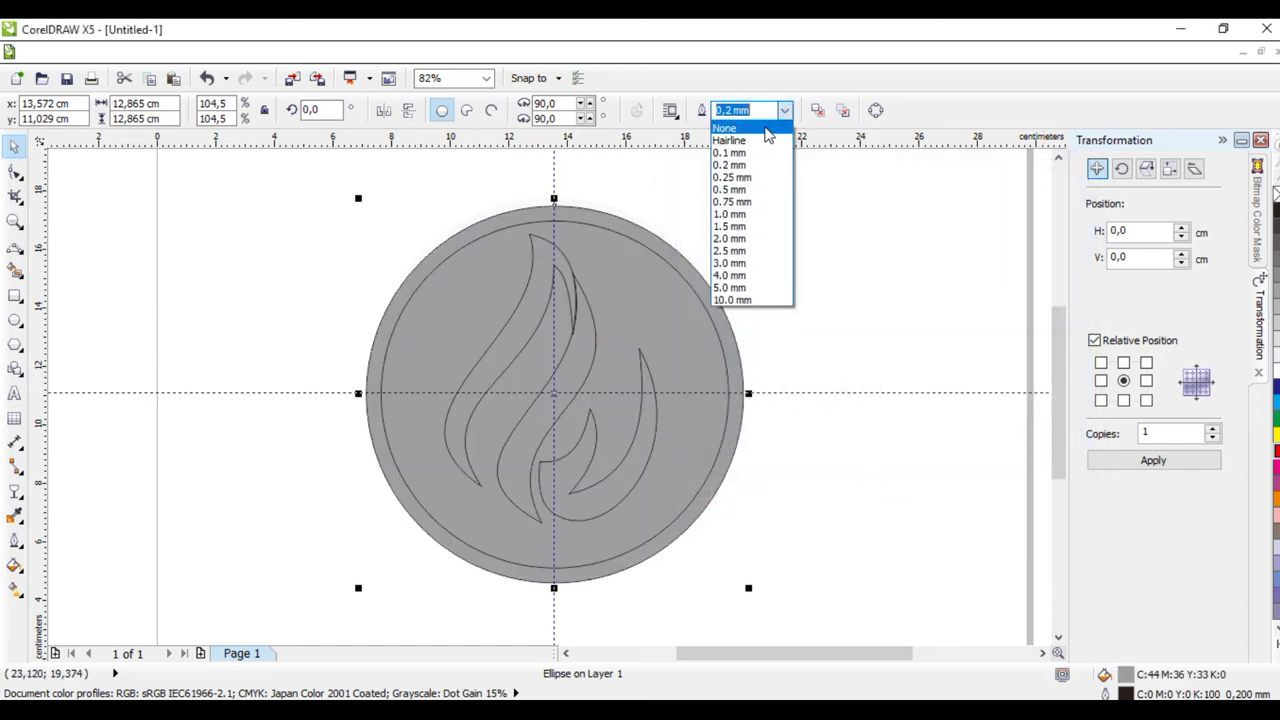
{"action": "left_click", "coordinate": [882, 332]}
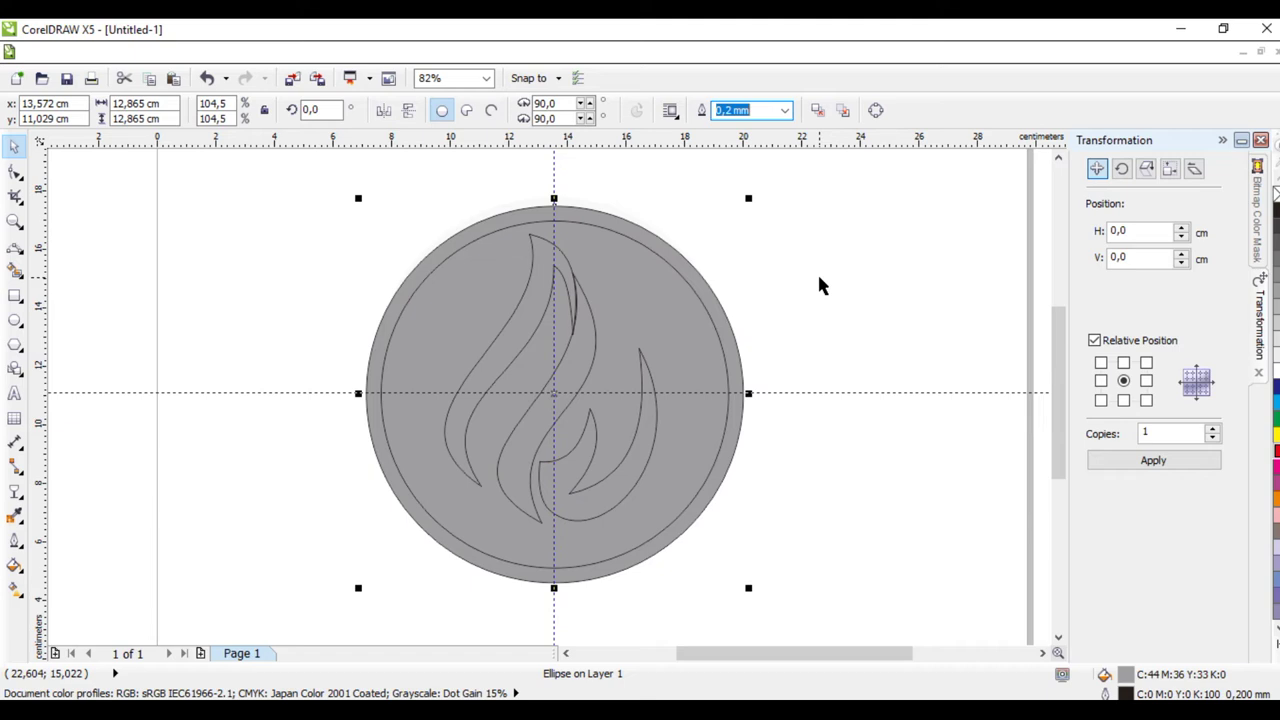
Give the outer circle a two-colour radial fountain fill blending from grey to a white centre, with the mid-point at 50
{"action": "left_click", "coordinate": [15, 566]}
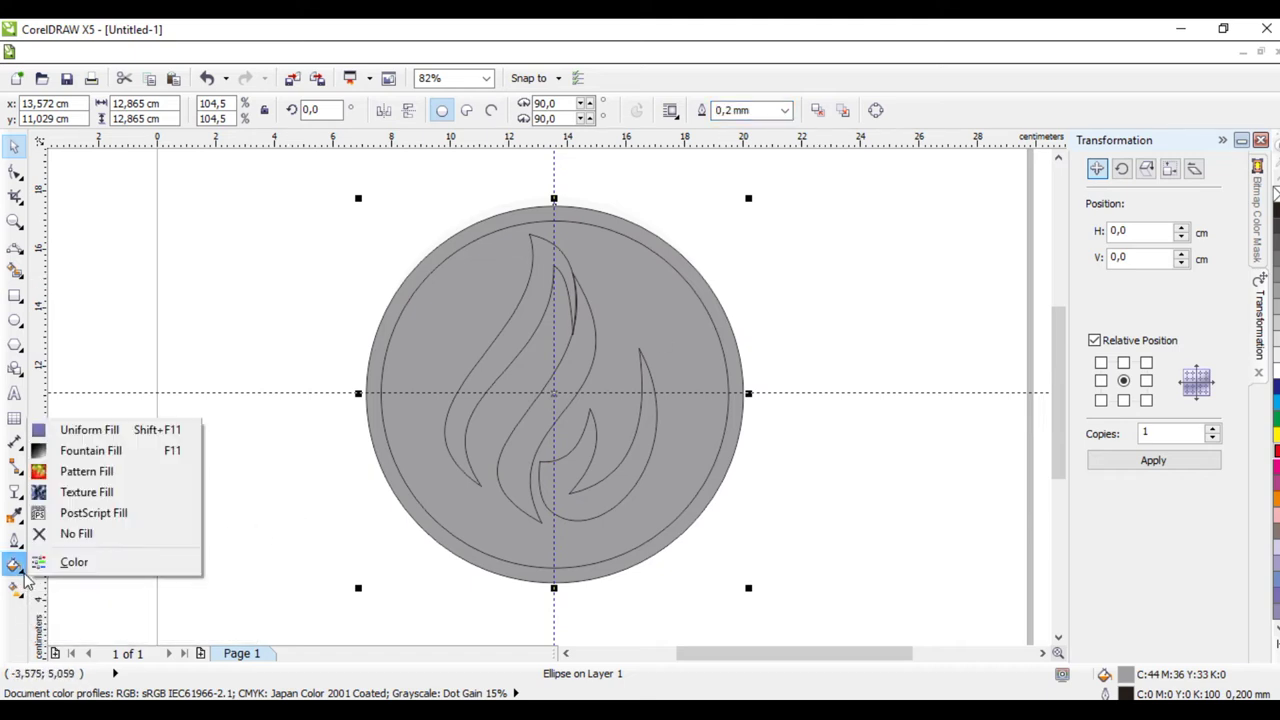
{"action": "left_click", "coordinate": [85, 451]}
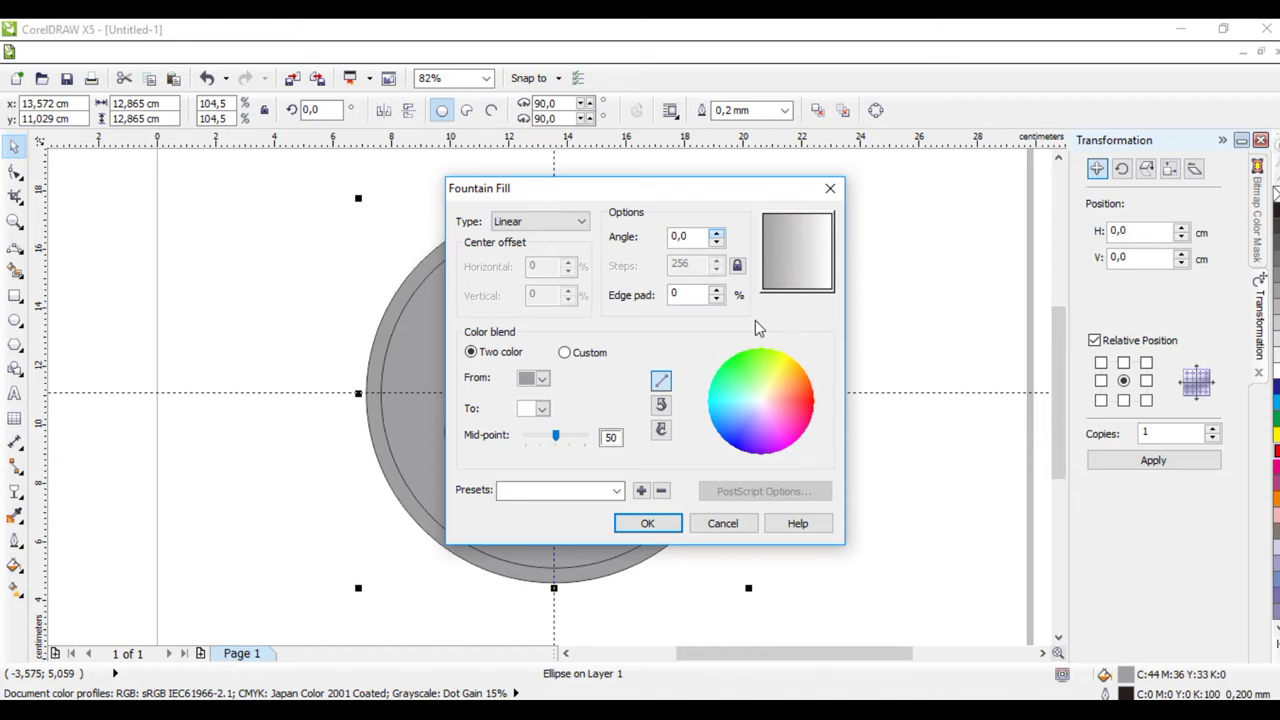
{"action": "left_click", "coordinate": [565, 221]}
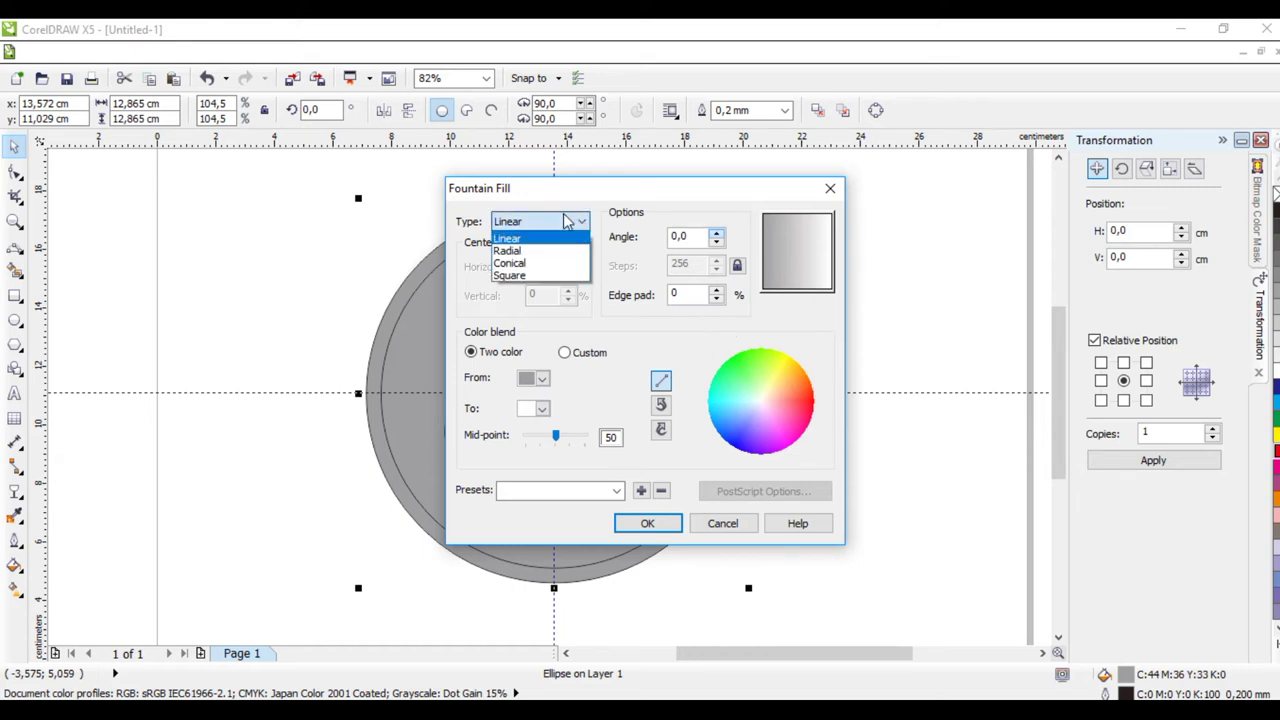
{"action": "left_click", "coordinate": [540, 275]}
{"action": "left_click", "coordinate": [583, 228]}
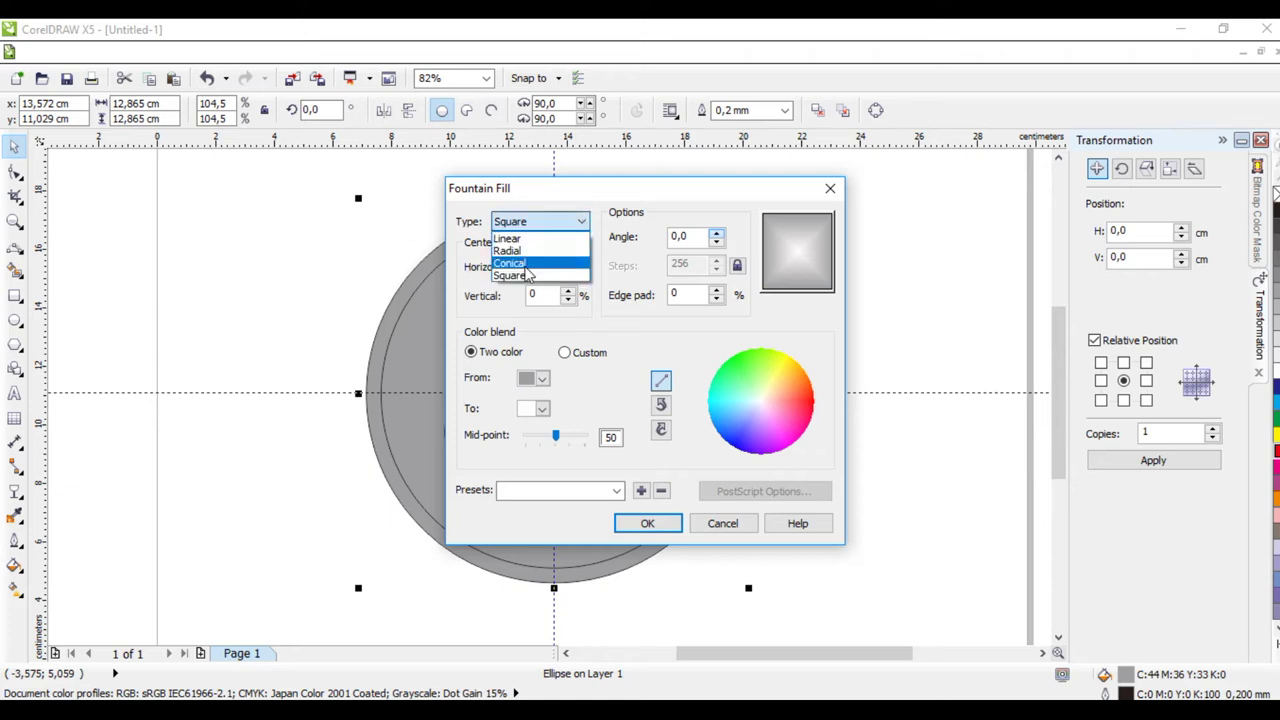
{"action": "left_click", "coordinate": [524, 262]}
{"action": "left_click", "coordinate": [583, 228]}
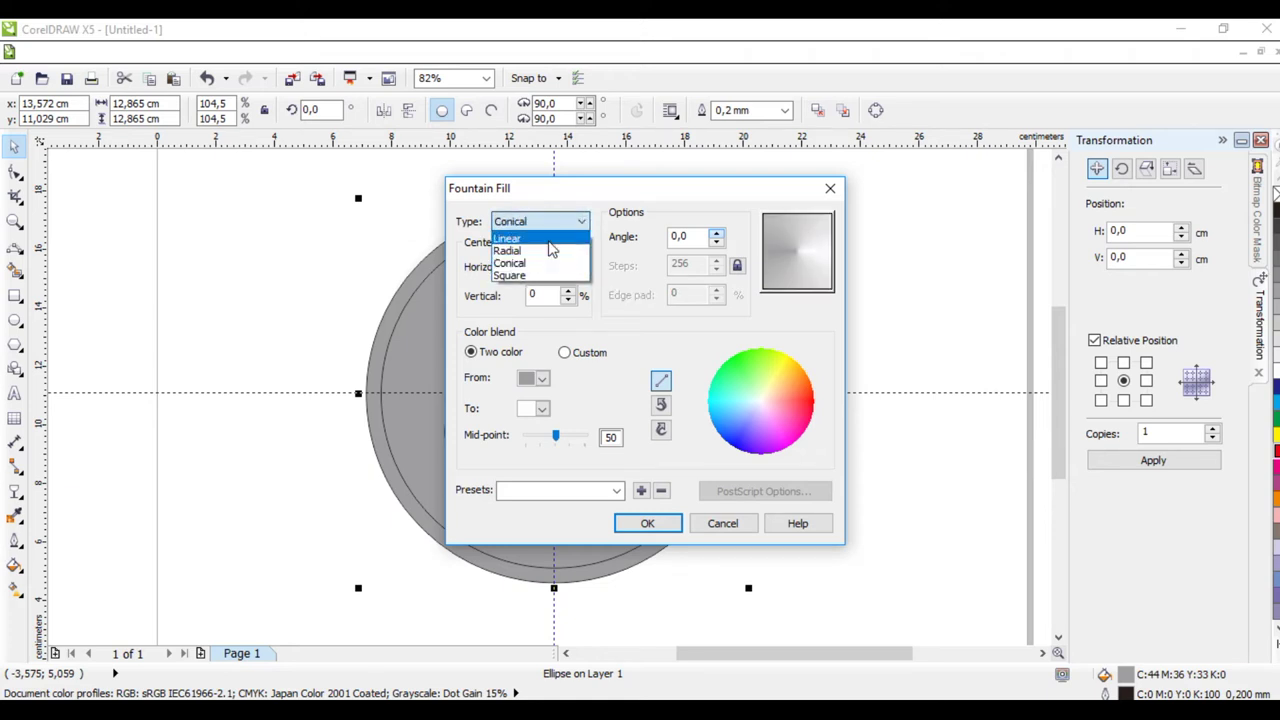
{"action": "left_click", "coordinate": [549, 248]}
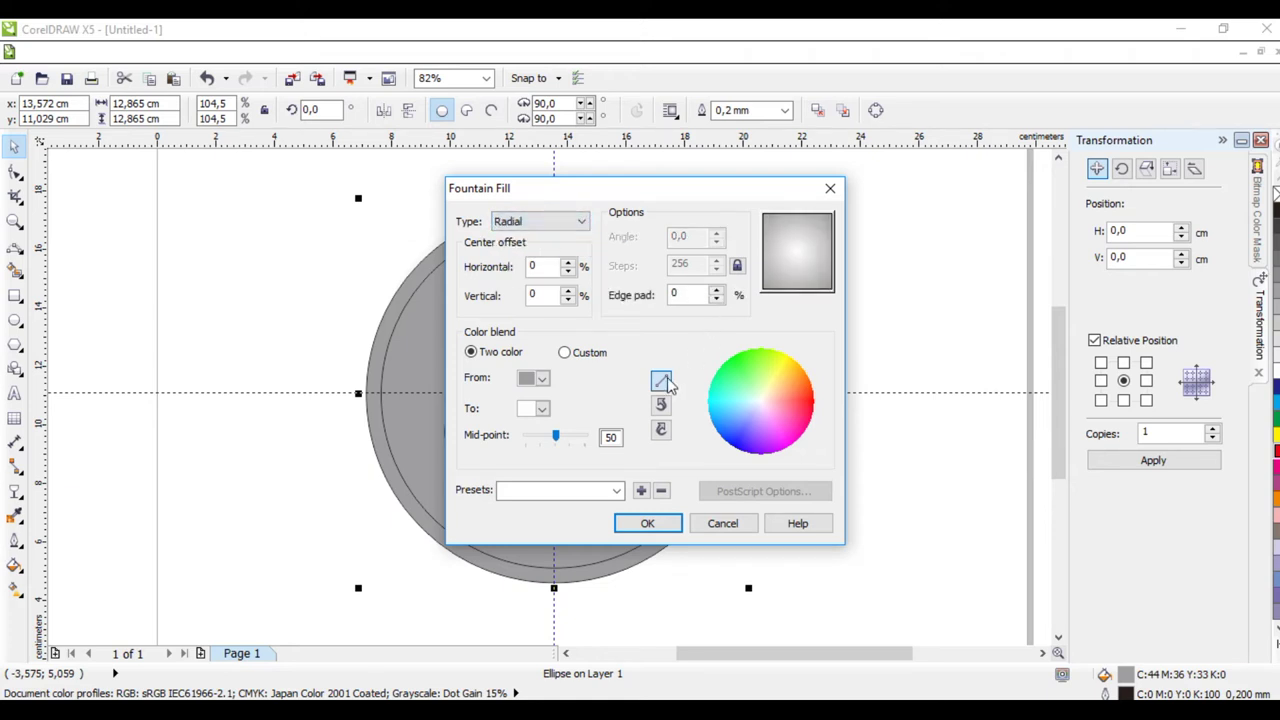
{"action": "mouse_move", "coordinate": [556, 436]}
{"action": "left_mouse_down"}
{"action": "mouse_move", "coordinate": [575, 443]}
{"action": "mouse_move", "coordinate": [556, 439]}
{"action": "left_mouse_up"}
{"action": "left_click", "coordinate": [647, 523]}
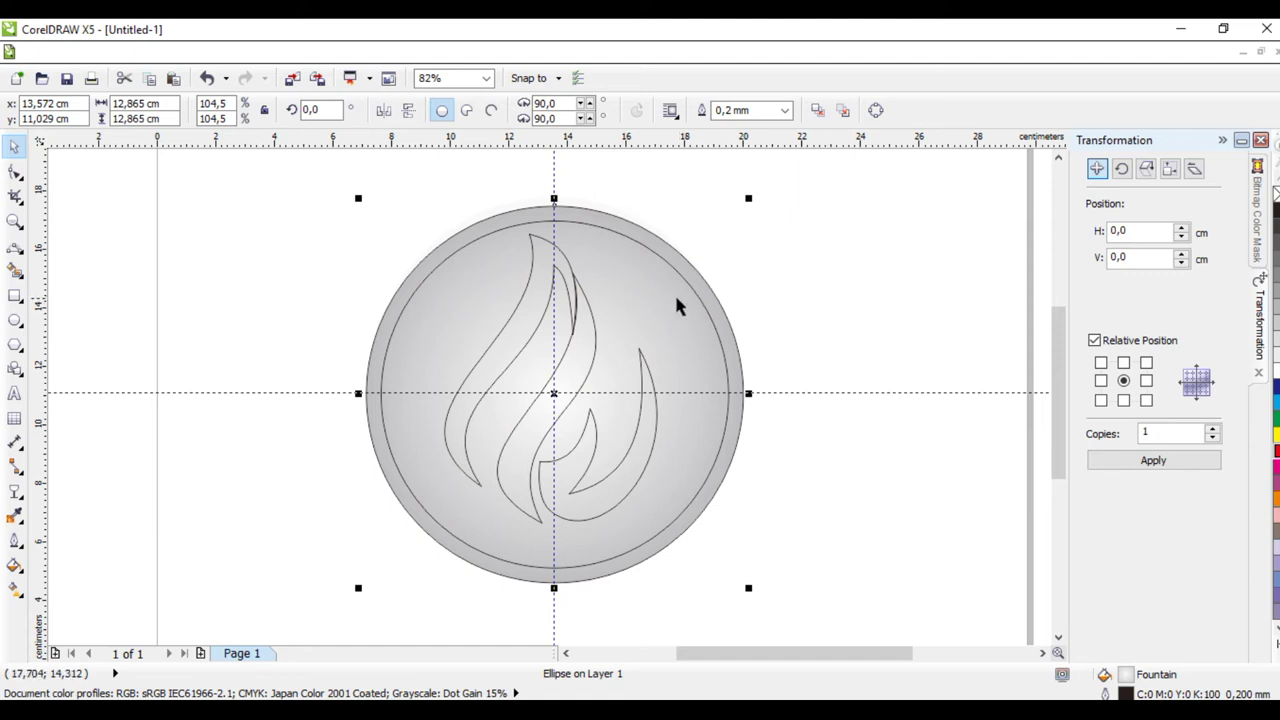
Select the inner circle and set its outline width to 5.0 mm
{"action": "left_click_drag", "start_coordinate": [748, 588], "coordinate": [720, 566]}
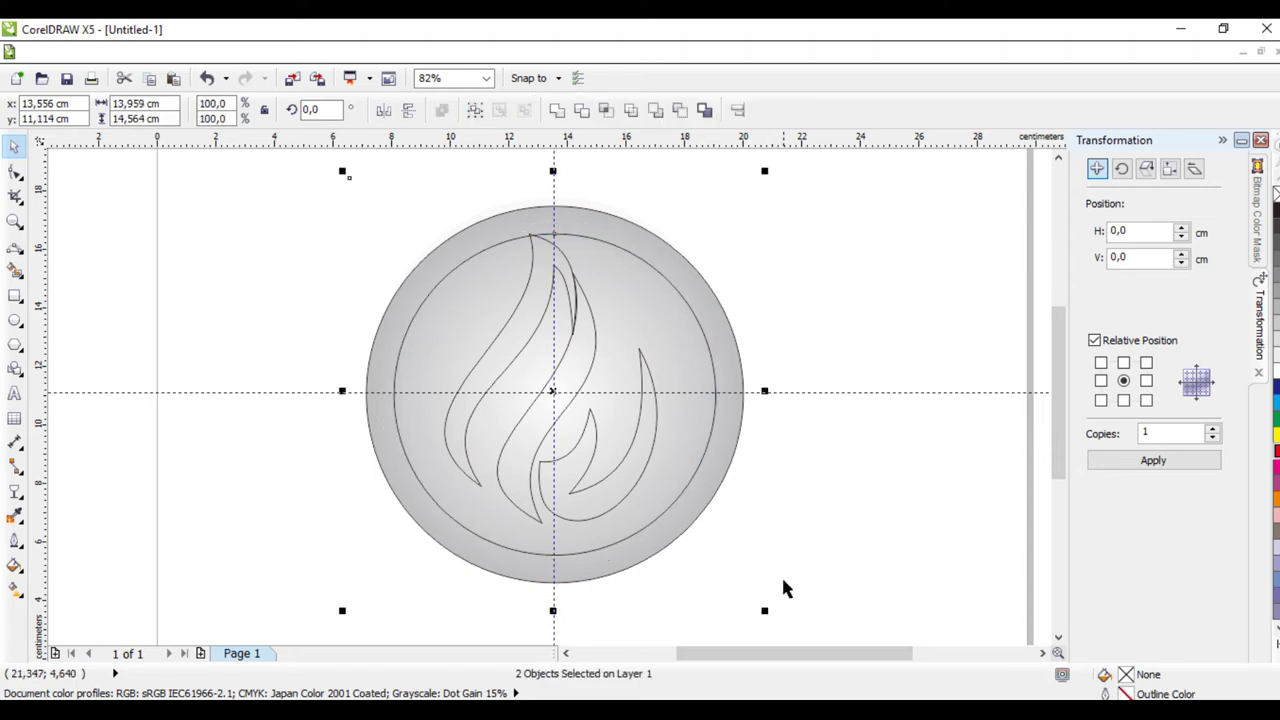
{"action": "key", "text": "Tab"}
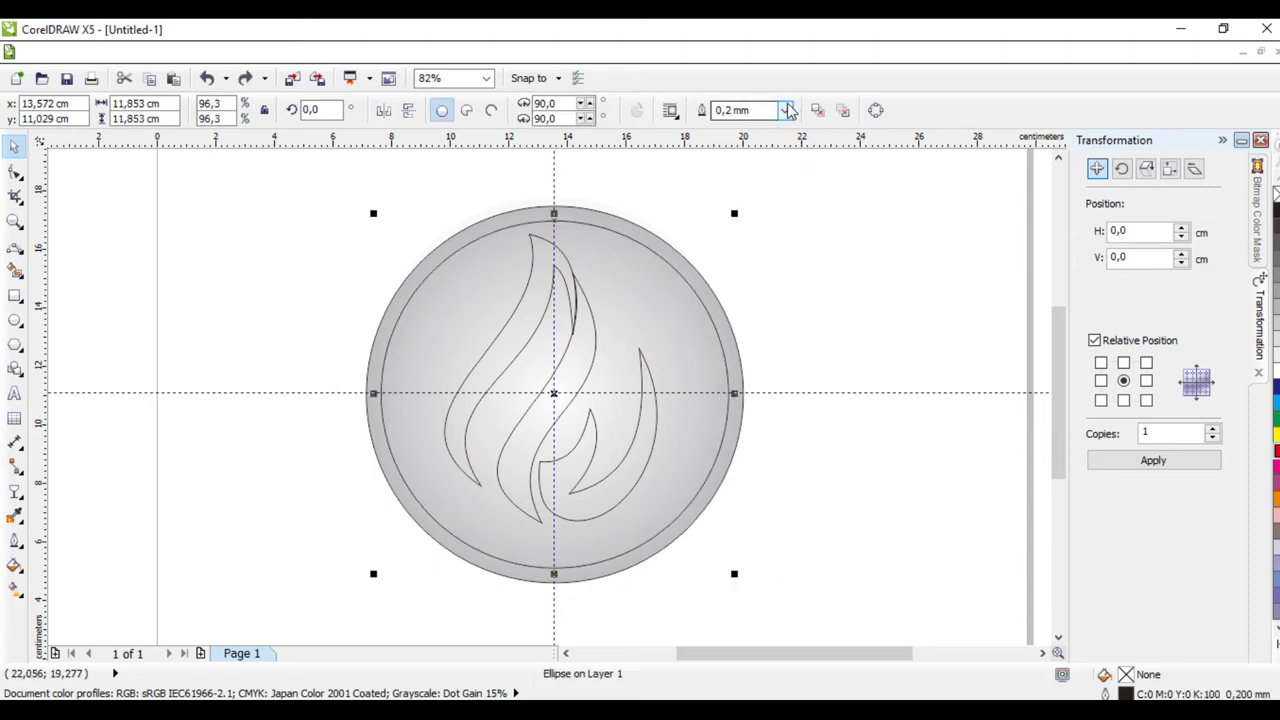
{"action": "left_click", "coordinate": [786, 110]}
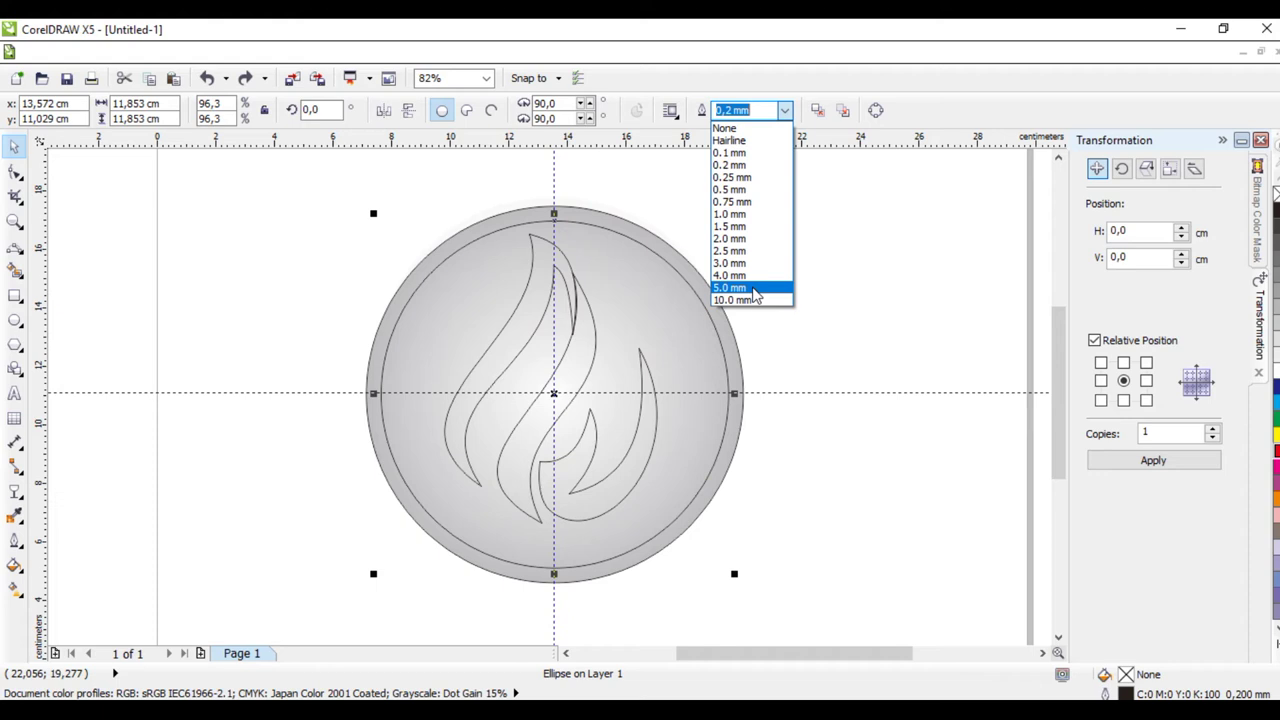
{"action": "left_click", "coordinate": [754, 289]}
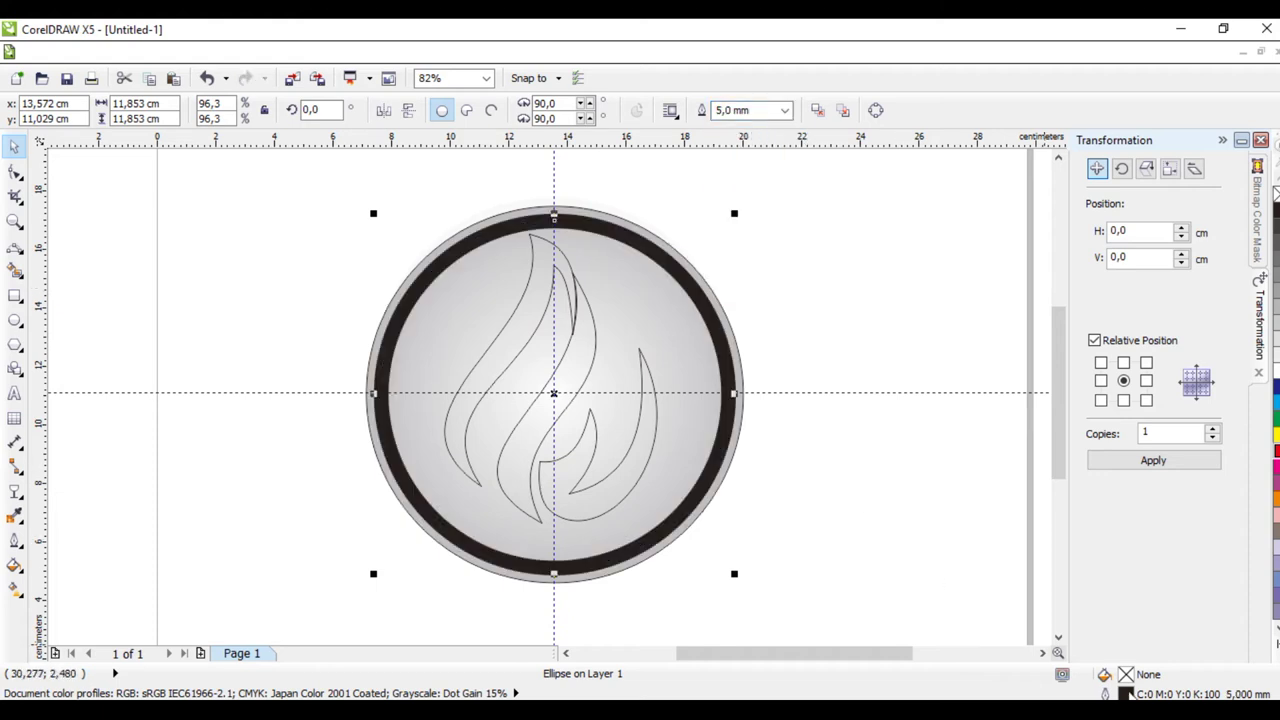
Set the inner circle's outline to red, 4.0 mm wide, with rounded line caps
{"action": "key", "text": "F12"}
{"action": "left_click", "coordinate": [567, 222]}
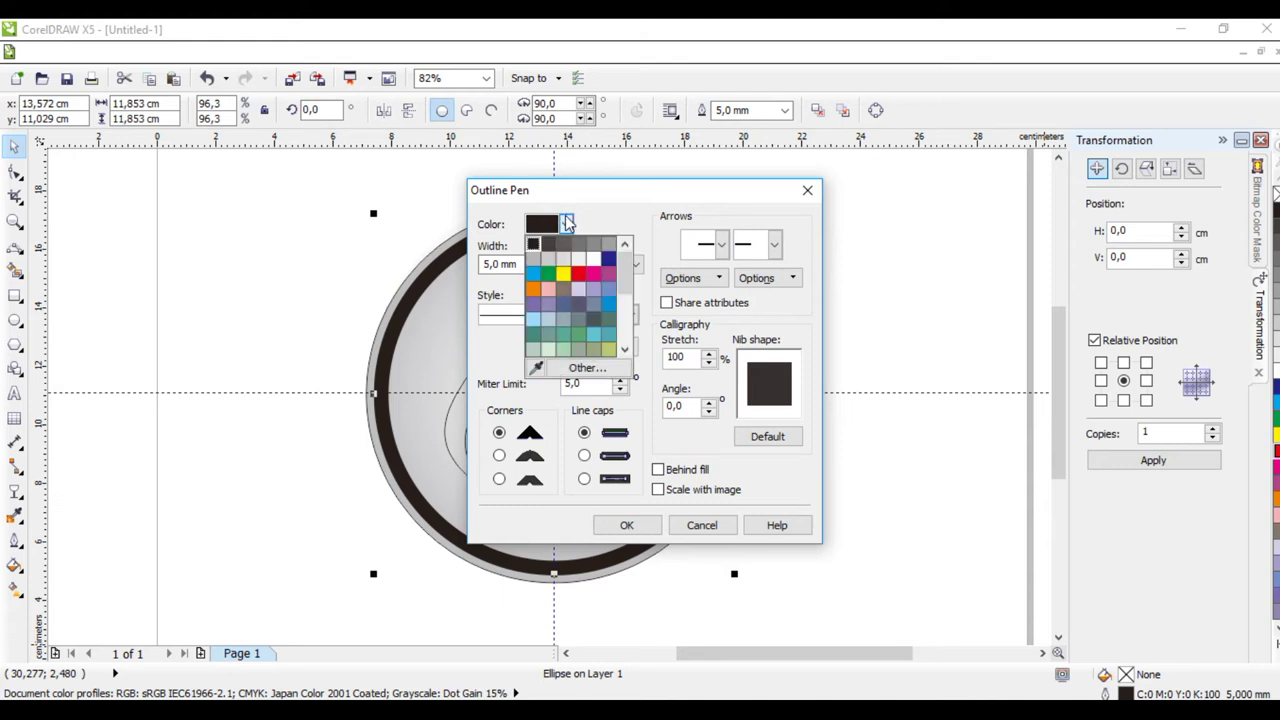
{"action": "left_click", "coordinate": [536, 368]}
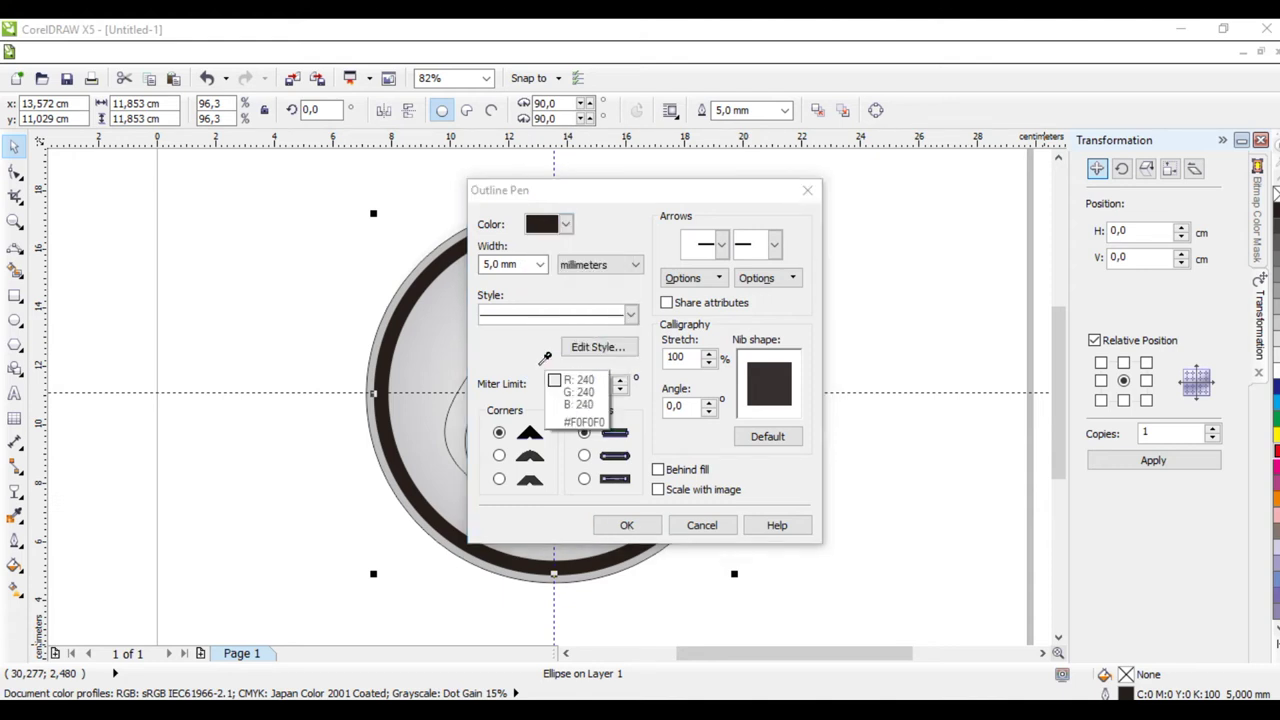
{"action": "left_click", "coordinate": [562, 222]}
{"action": "left_click", "coordinate": [566, 224]}
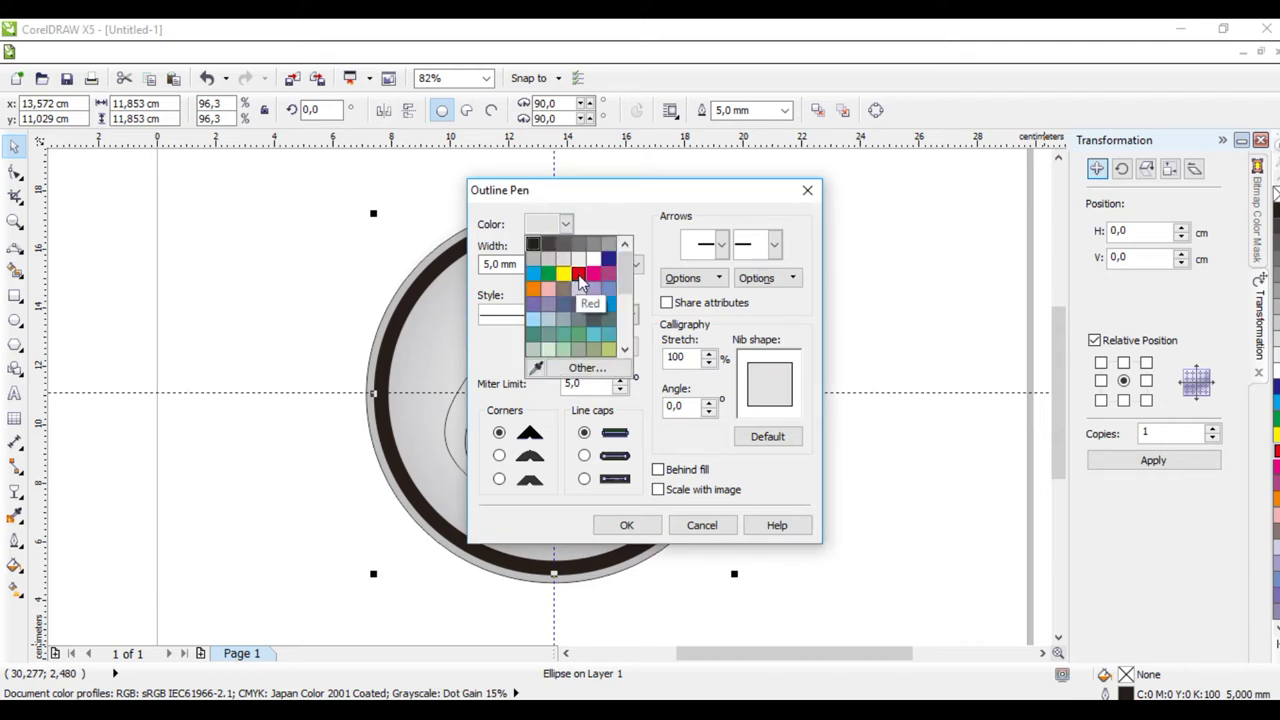
{"action": "left_click", "coordinate": [580, 276]}
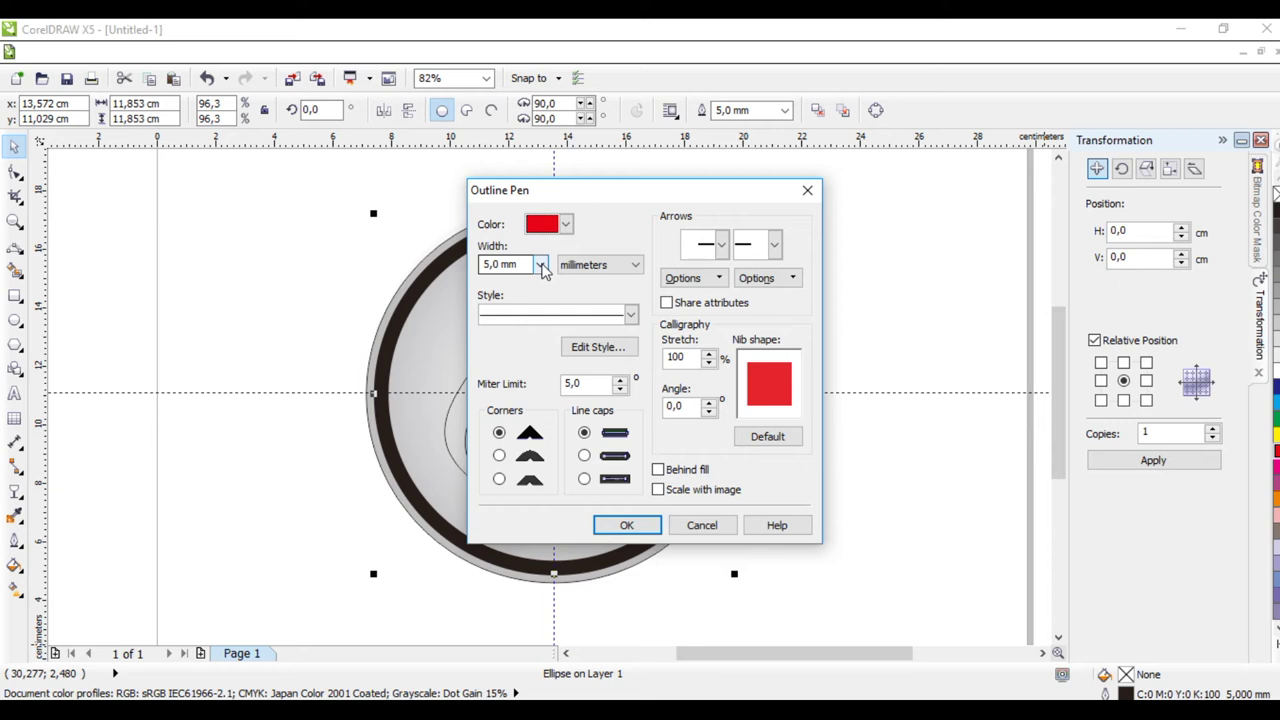
{"action": "left_click", "coordinate": [540, 265]}
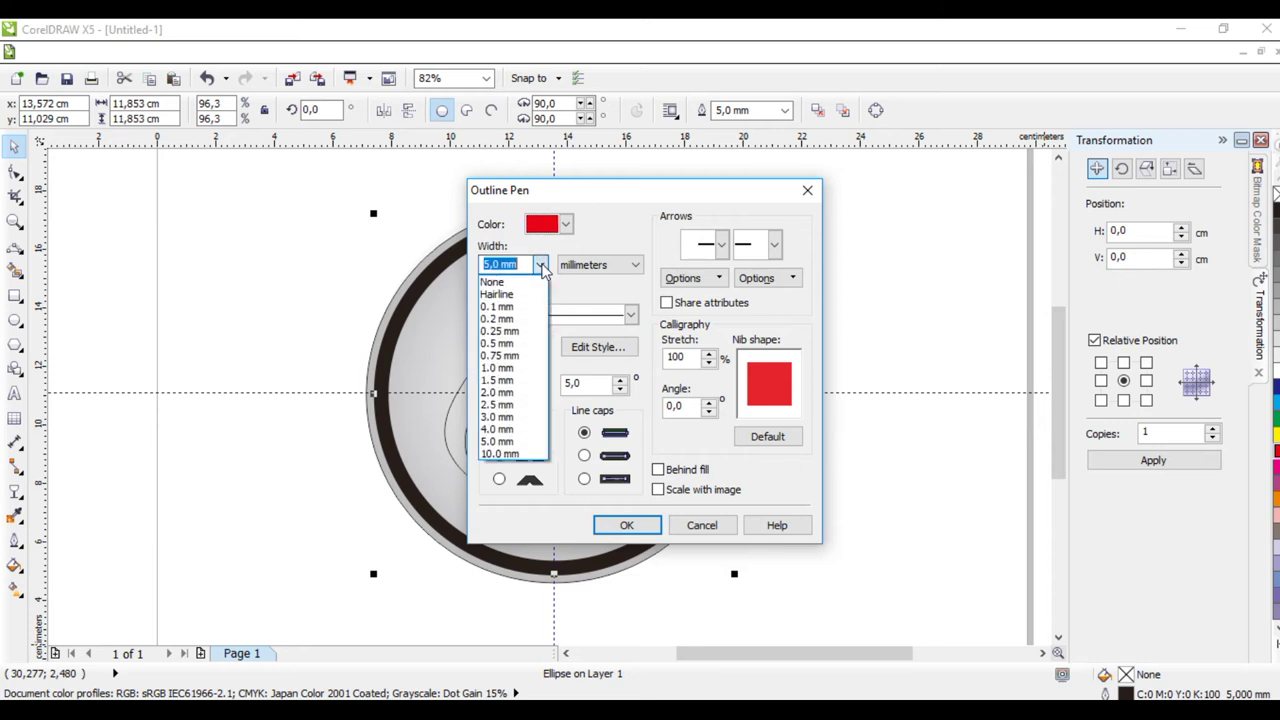
{"action": "left_click", "coordinate": [512, 416]}
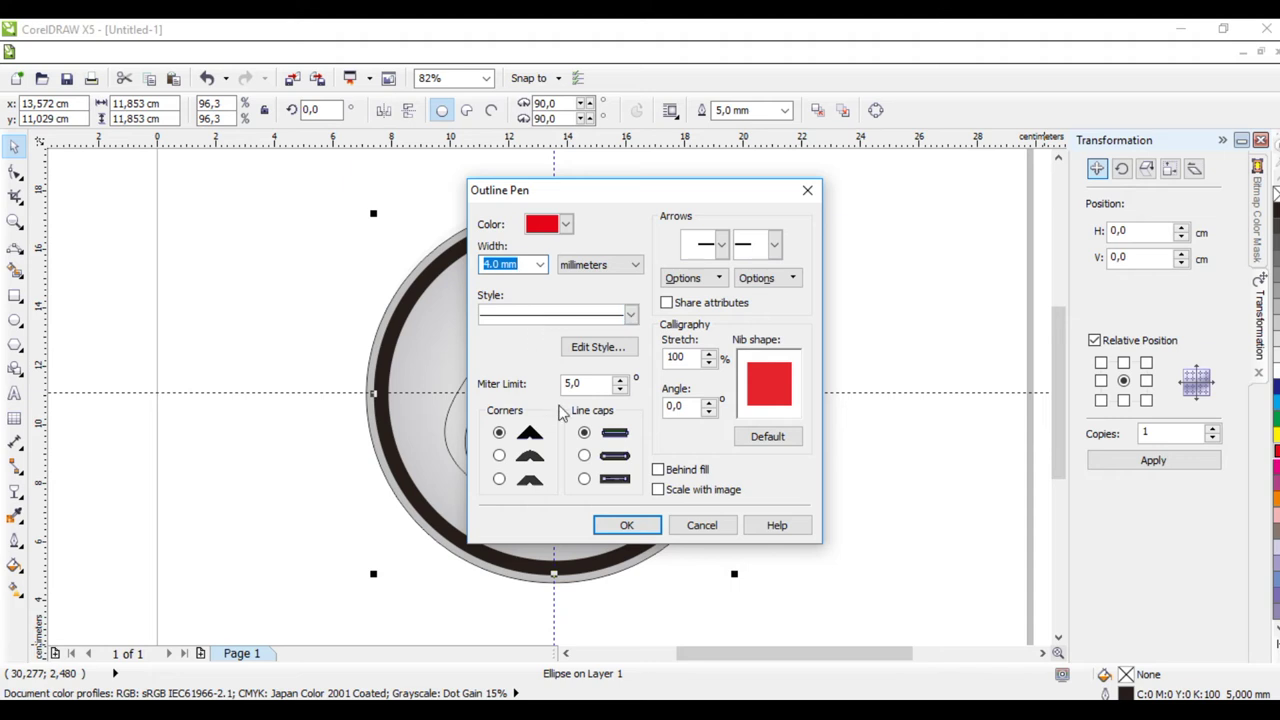
{"action": "left_click", "coordinate": [584, 456]}
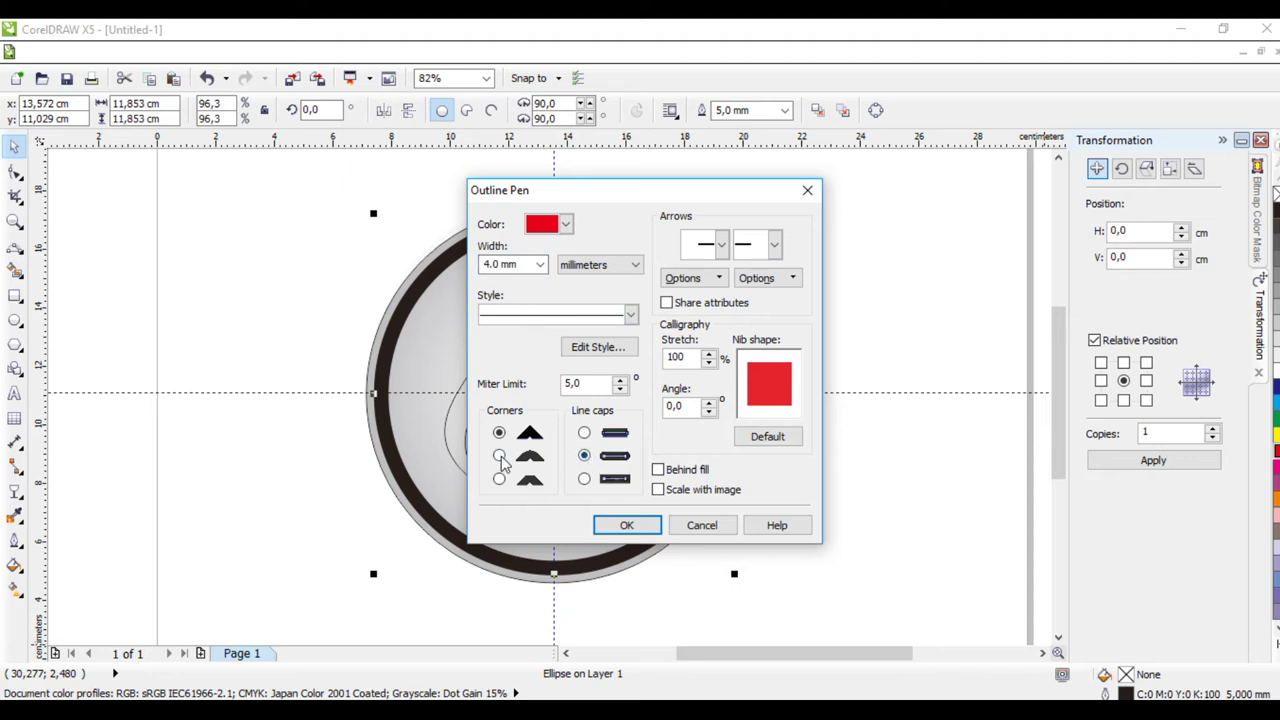
{"action": "left_click", "coordinate": [640, 526]}
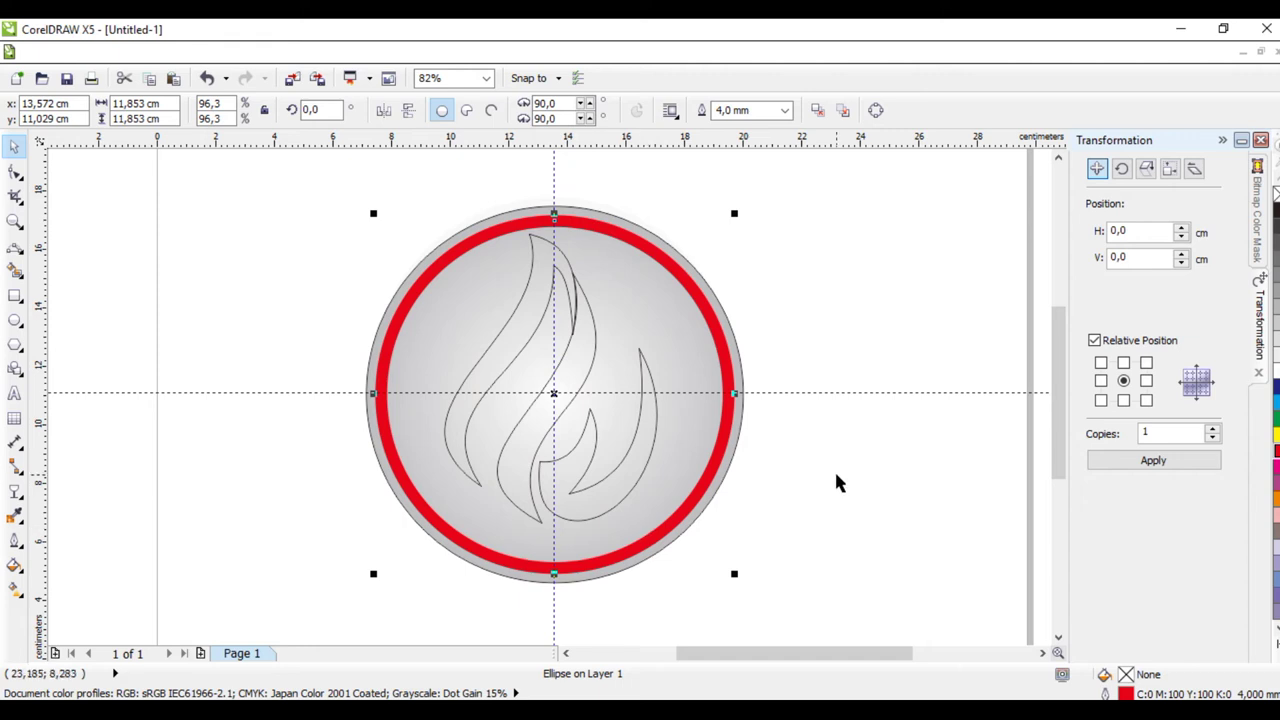
Select all three flame shapes, nudge them down and right to centre them inside the circles, and deselect them
{"action": "left_click", "coordinate": [521, 333]}
{"action": "left_click", "coordinate": [566, 382], "text": "shift"}
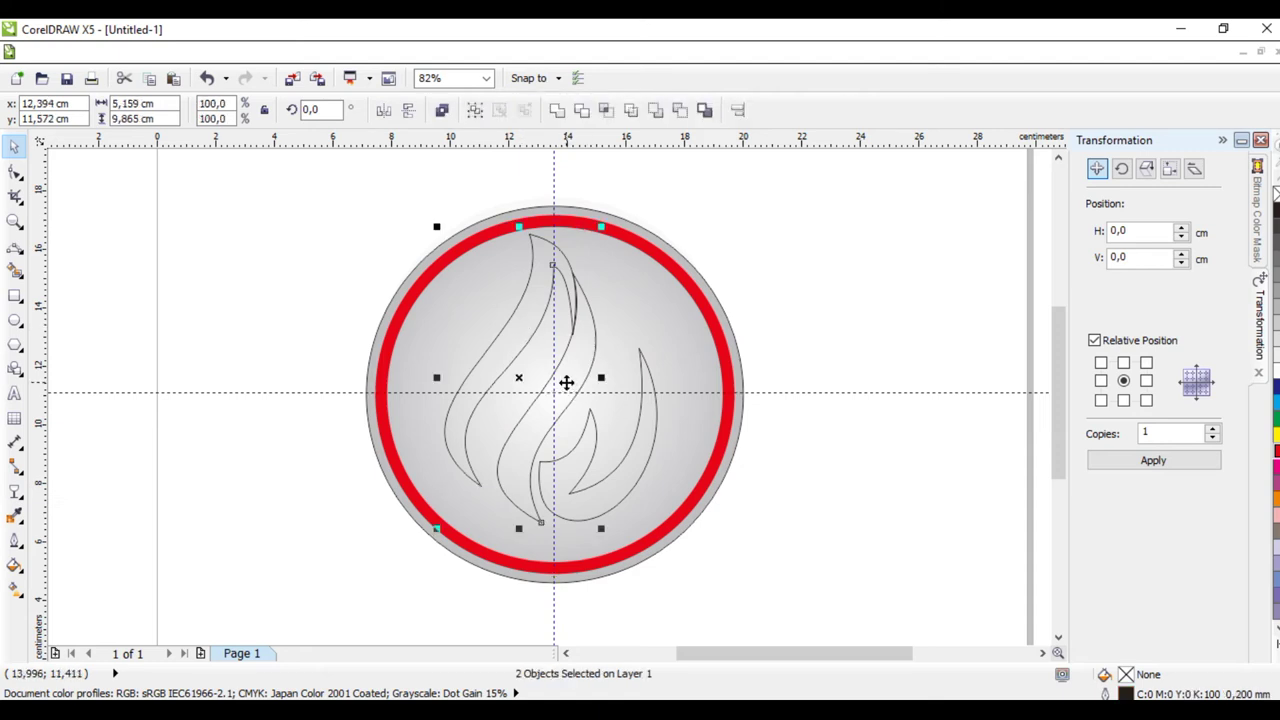
{"action": "left_click", "coordinate": [577, 486], "text": "shift"}
{"action": "key", "text": "Down"}
{"action": "key", "text": "Down"}
{"action": "key", "text": "Right"}
{"action": "key", "text": "Right"}
{"action": "key", "text": "Right"}
{"action": "key", "text": "Right"}
{"action": "key", "text": "Right"}
{"action": "key", "text": "Right"}
{"action": "key", "text": "Right"}
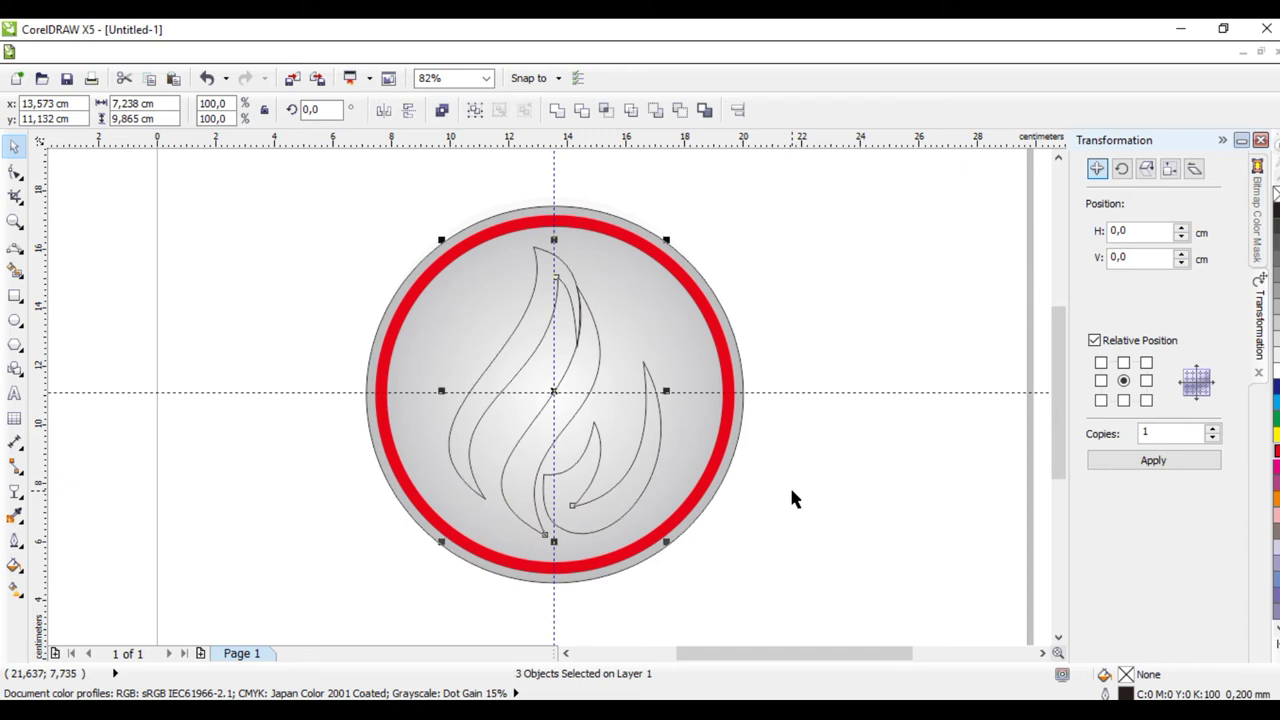
{"action": "left_click", "coordinate": [791, 498]}
Draw two overlapping rectangles over the left flame, about 4.09 × 5.86 cm on its upper part and 3.48 × 5.71 cm on its lower part
{"action": "left_click", "coordinate": [520, 338]}
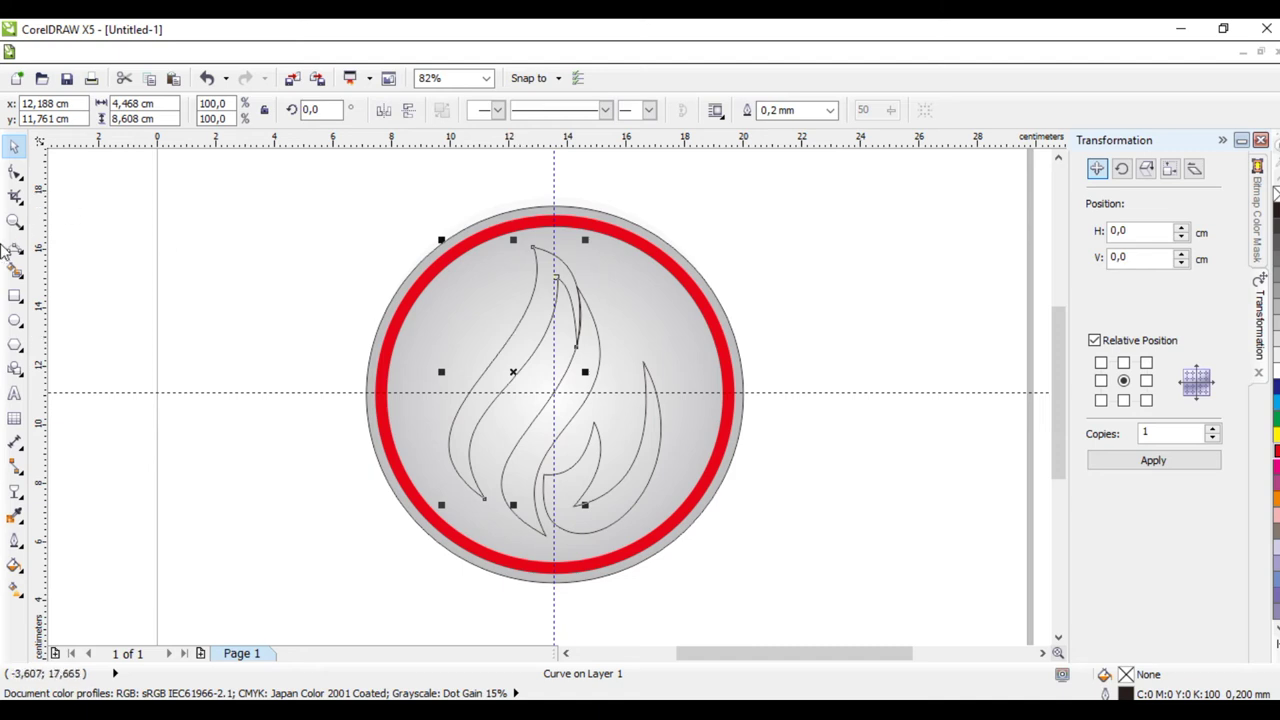
{"action": "left_click", "coordinate": [14, 296]}
{"action": "left_click_drag", "start_coordinate": [494, 231], "coordinate": [583, 405]}
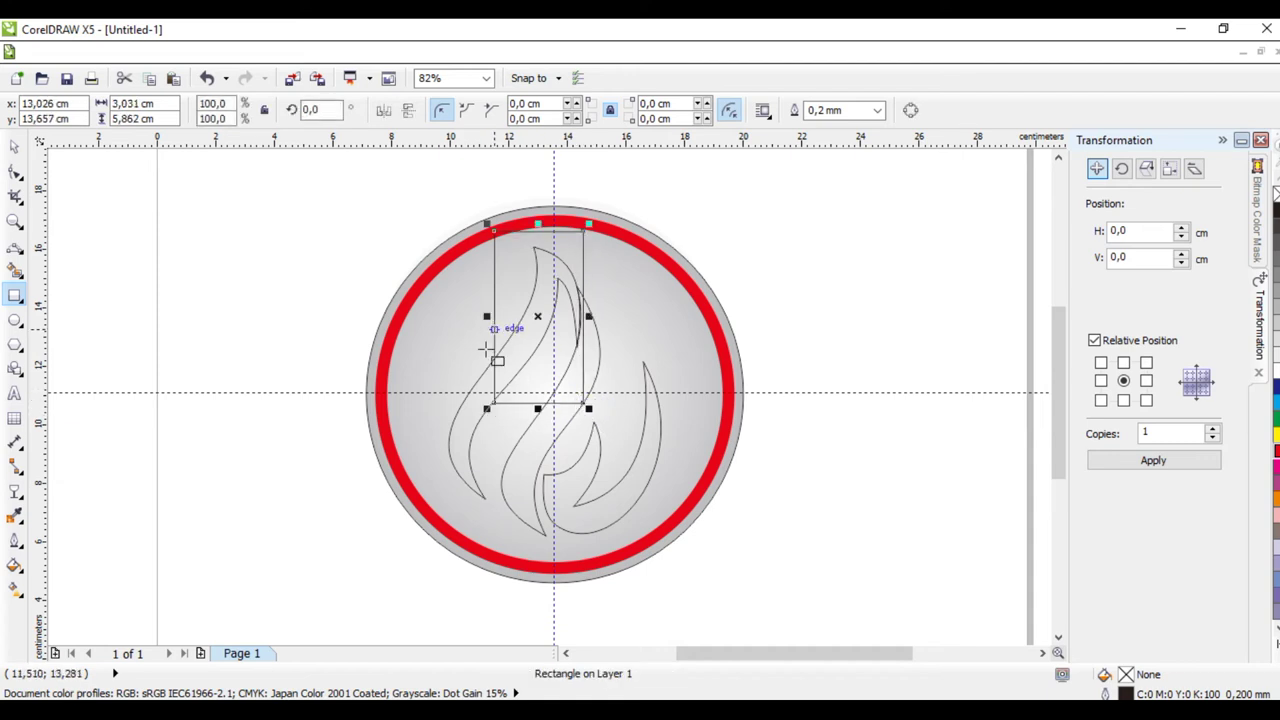
{"action": "left_click_drag", "start_coordinate": [487, 317], "coordinate": [510, 518]}
{"action": "key", "text": "space"}
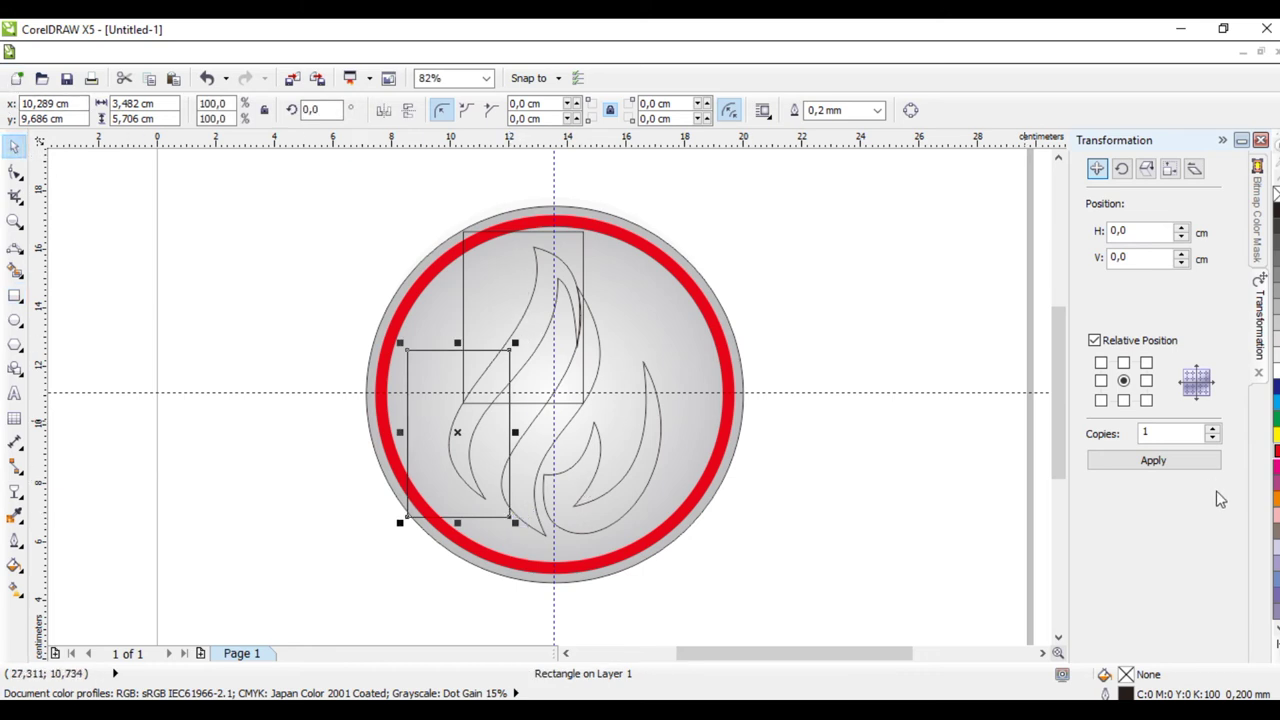
Fill the lower rectangle with solid blue of C 100, M 100, Y 0, K 0
{"action": "left_click", "coordinate": [1276, 387]}
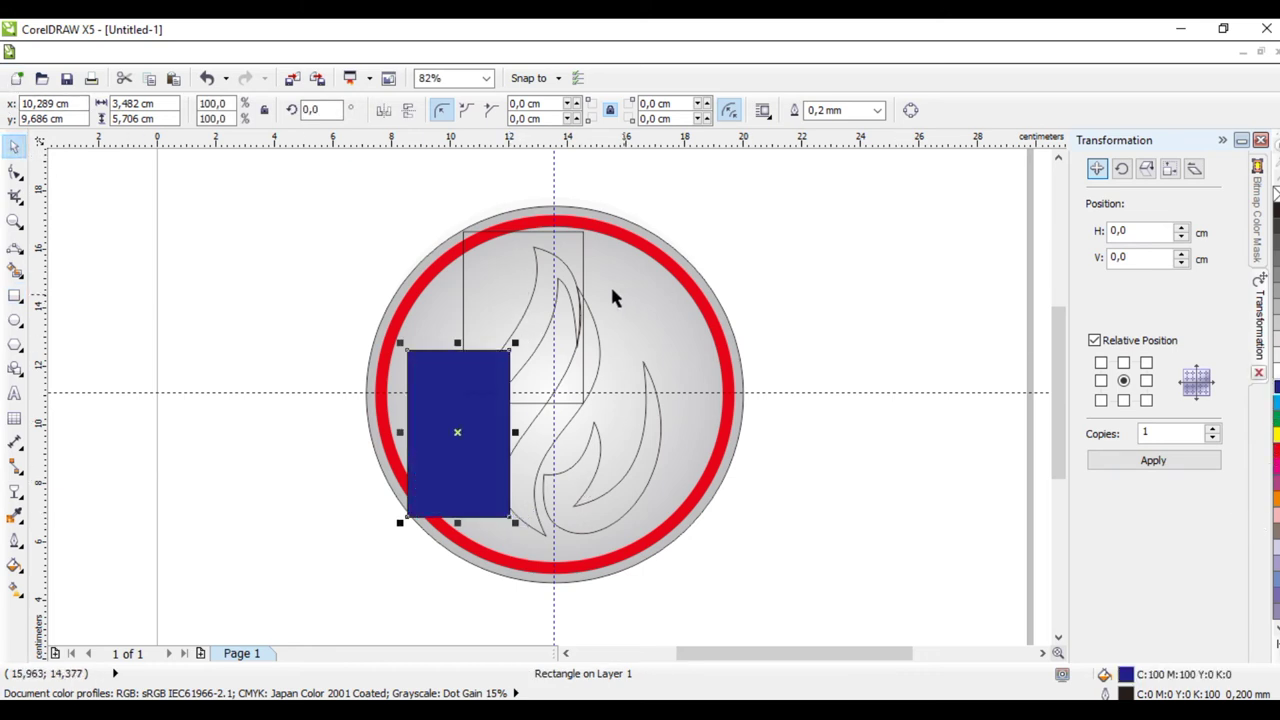
{"action": "left_click", "coordinate": [583, 280]}
{"action": "left_click", "coordinate": [460, 478]}
Try several CMYK shades for the lower rectangle's uniform fill and apply a dark teal blue of about C 100, M 79, Y 40, K 2
{"action": "double_click", "coordinate": [1122, 676]}
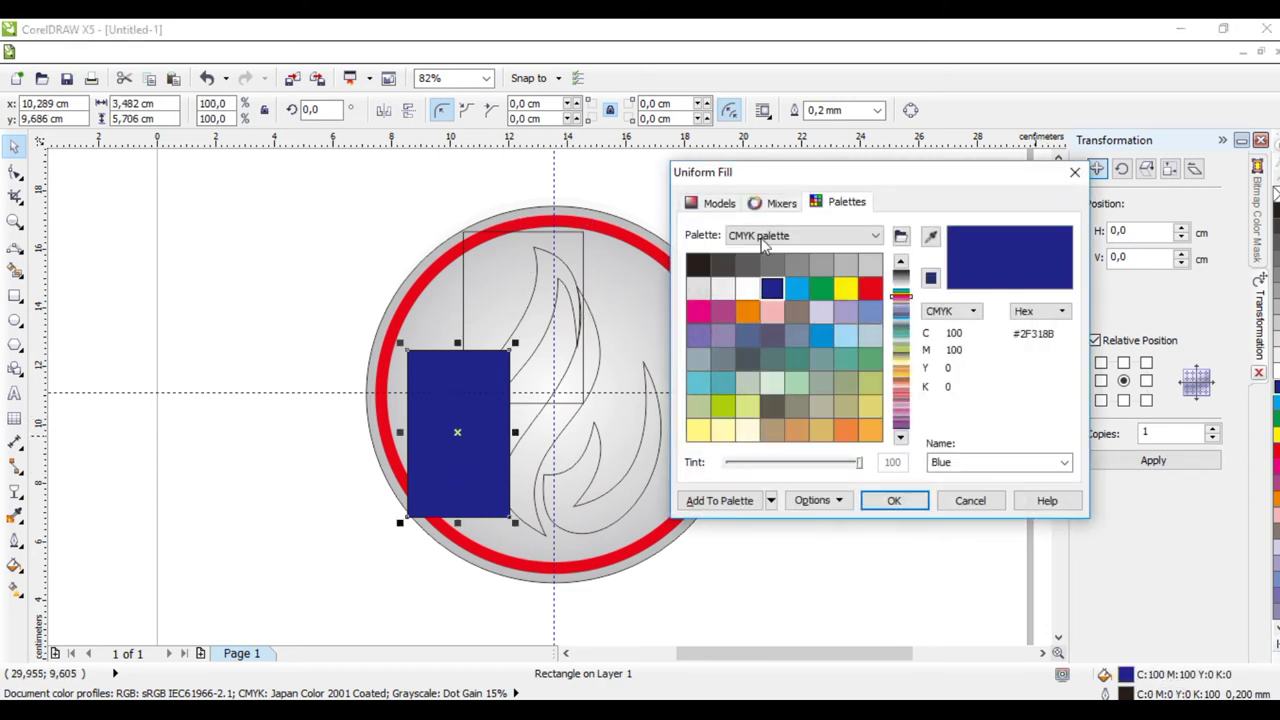
{"action": "left_click", "coordinate": [716, 203]}
{"action": "left_click", "coordinate": [858, 364]}
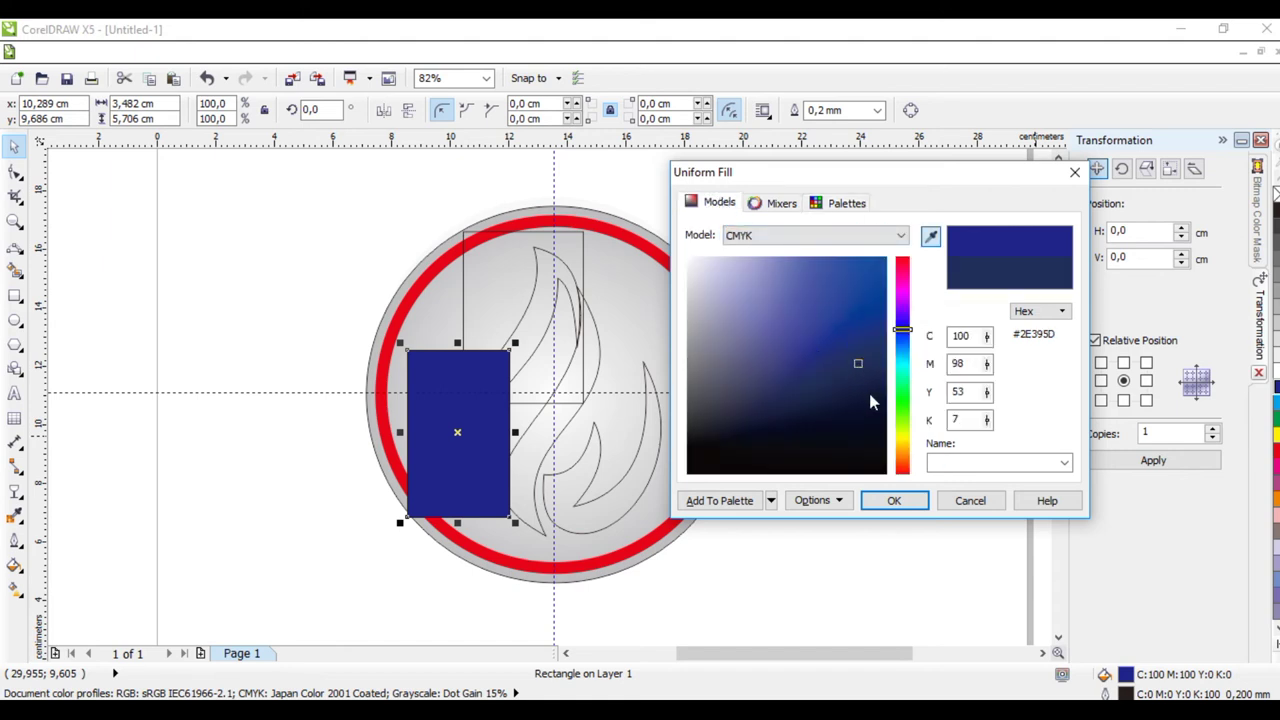
{"action": "left_click", "coordinate": [863, 357]}
{"action": "left_click", "coordinate": [872, 351]}
{"action": "left_click", "coordinate": [877, 331]}
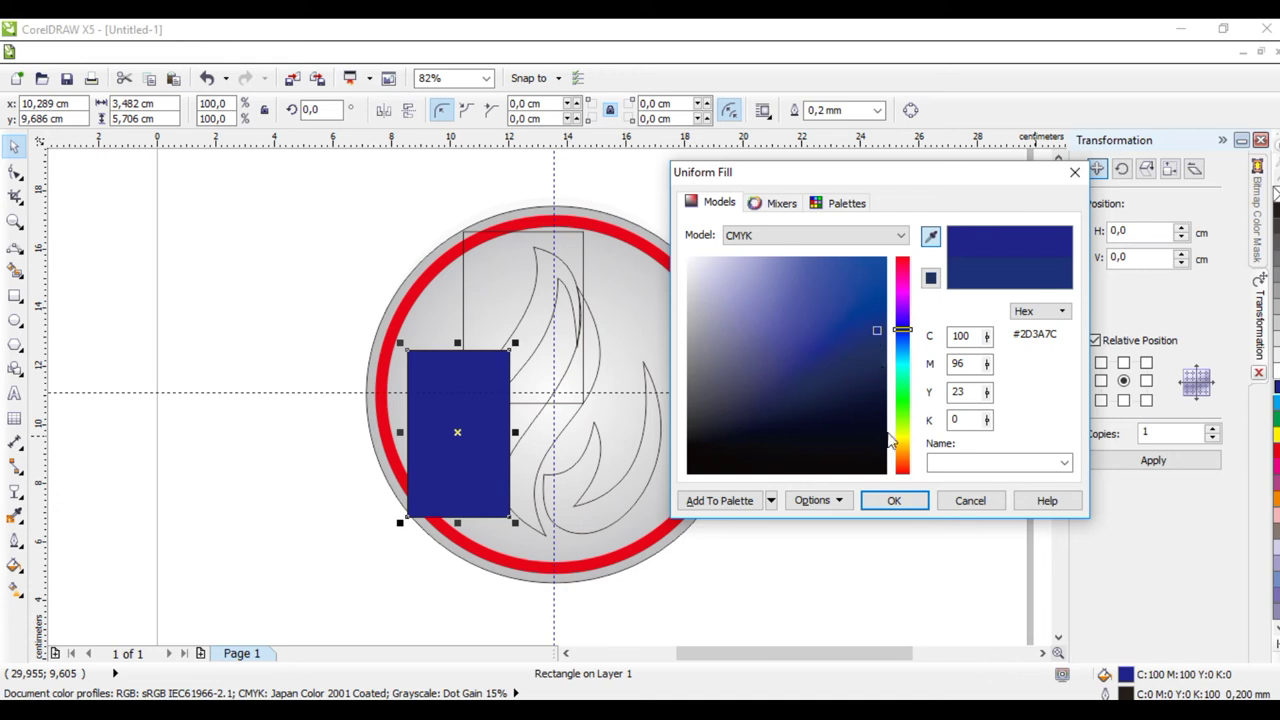
{"action": "left_click", "coordinate": [903, 475]}
{"action": "left_click", "coordinate": [874, 307]}
{"action": "left_click", "coordinate": [874, 348]}
{"action": "left_click", "coordinate": [903, 452]}
{"action": "left_click", "coordinate": [884, 286]}
{"action": "left_click", "coordinate": [879, 309]}
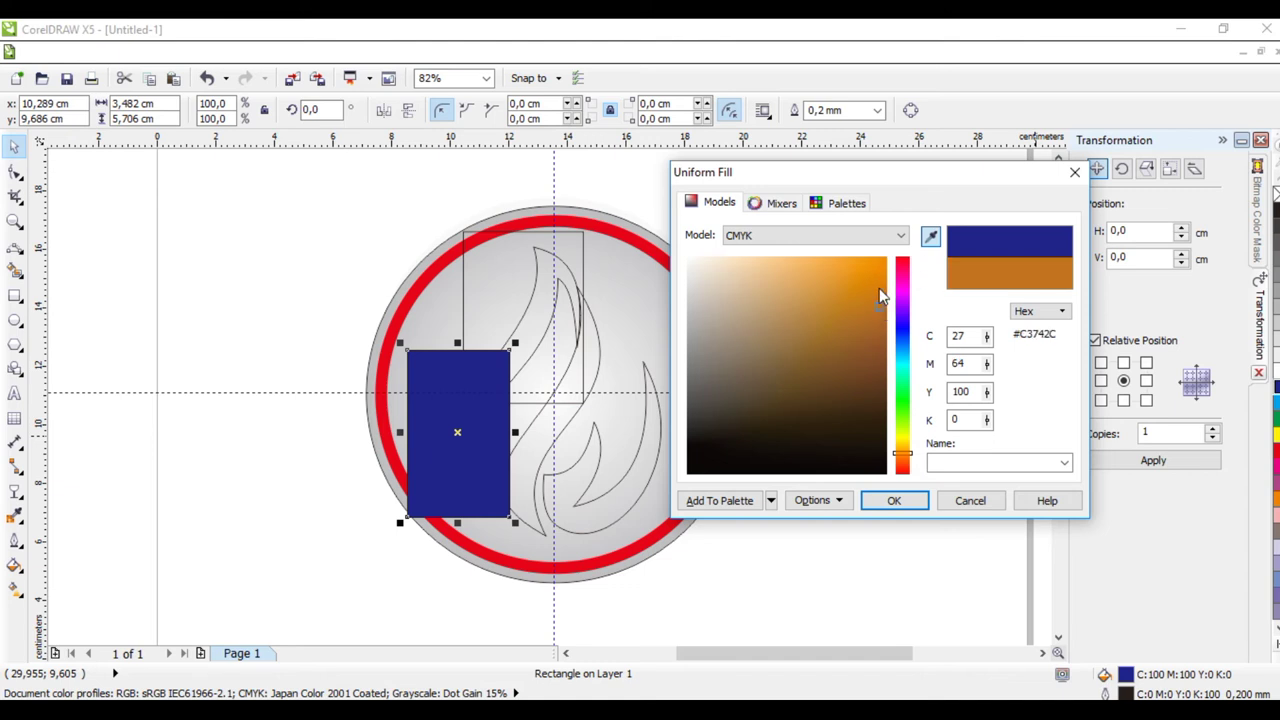
{"action": "left_click", "coordinate": [881, 335]}
{"action": "left_click", "coordinate": [880, 354]}
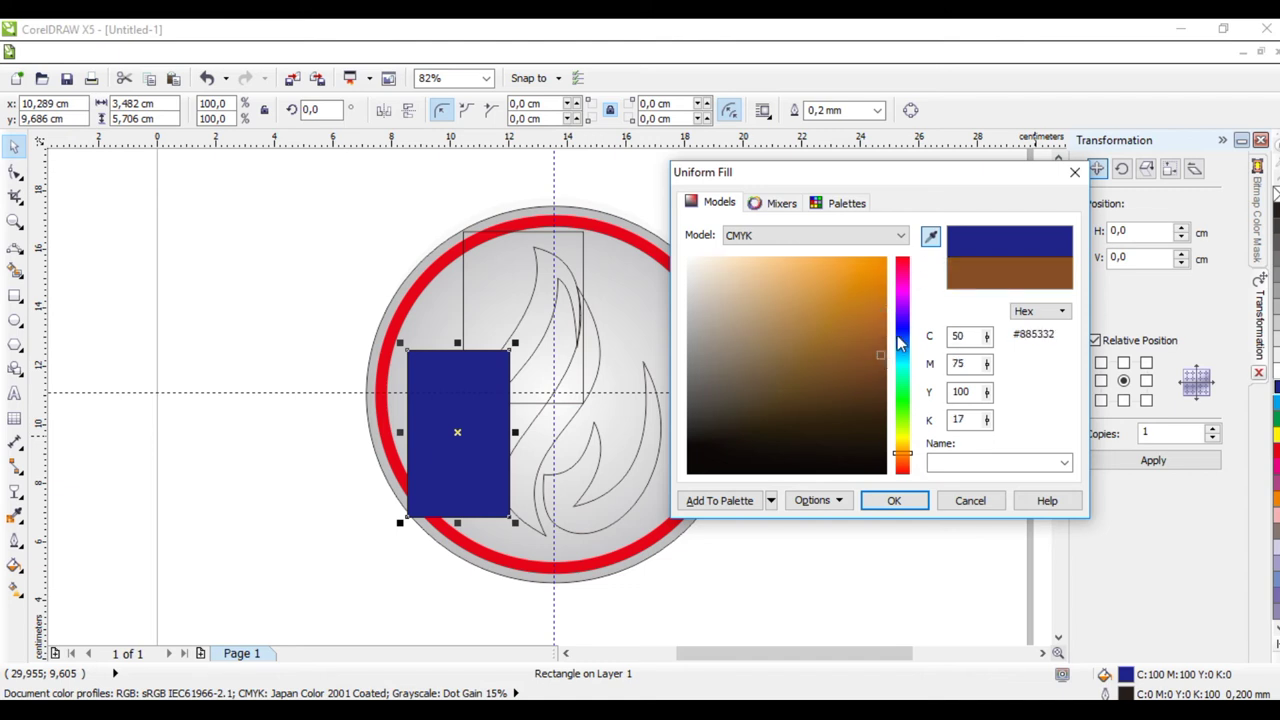
{"action": "left_click", "coordinate": [898, 343]}
{"action": "left_click", "coordinate": [901, 355]}
{"action": "mouse_move", "coordinate": [875, 350]}
{"action": "left_mouse_down"}
{"action": "mouse_move", "coordinate": [882, 321]}
{"action": "mouse_move", "coordinate": [880, 376]}
{"action": "left_mouse_up"}
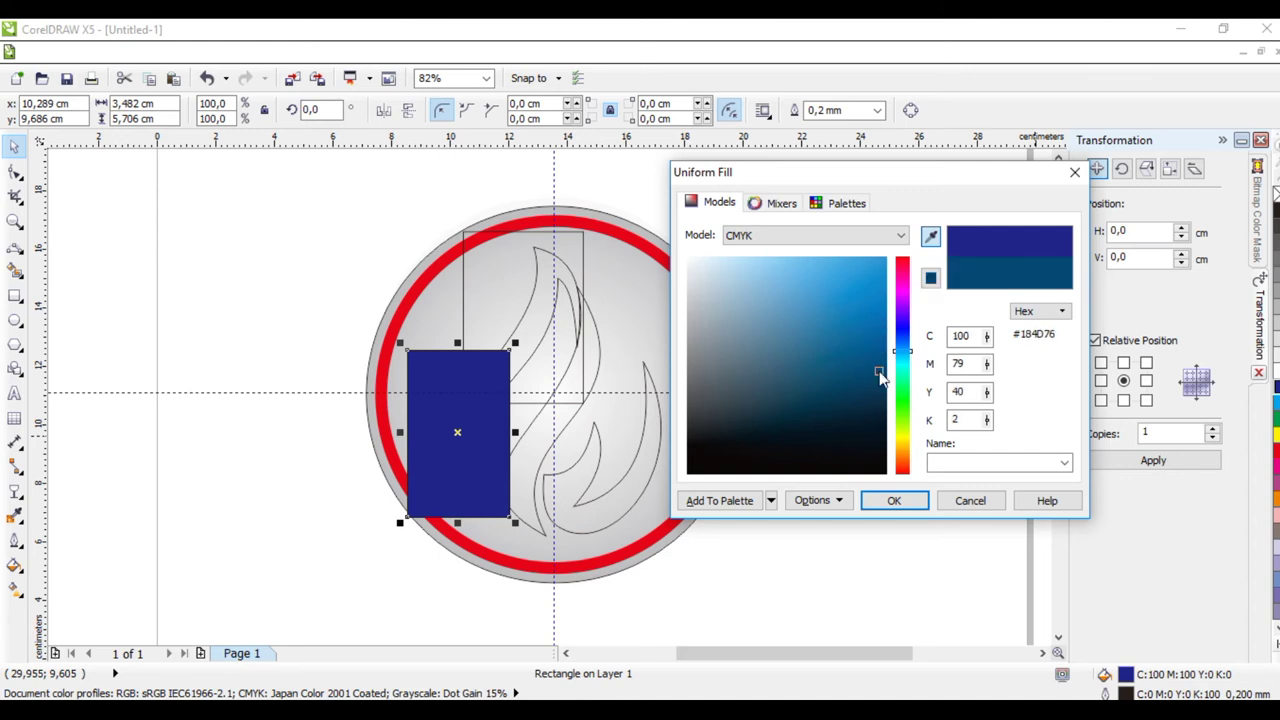
{"action": "left_click", "coordinate": [894, 501]}
Fill the upper rectangle with a uniform yellow of C 18, M 0, Y 95, K 0
{"action": "left_click", "coordinate": [506, 267]}
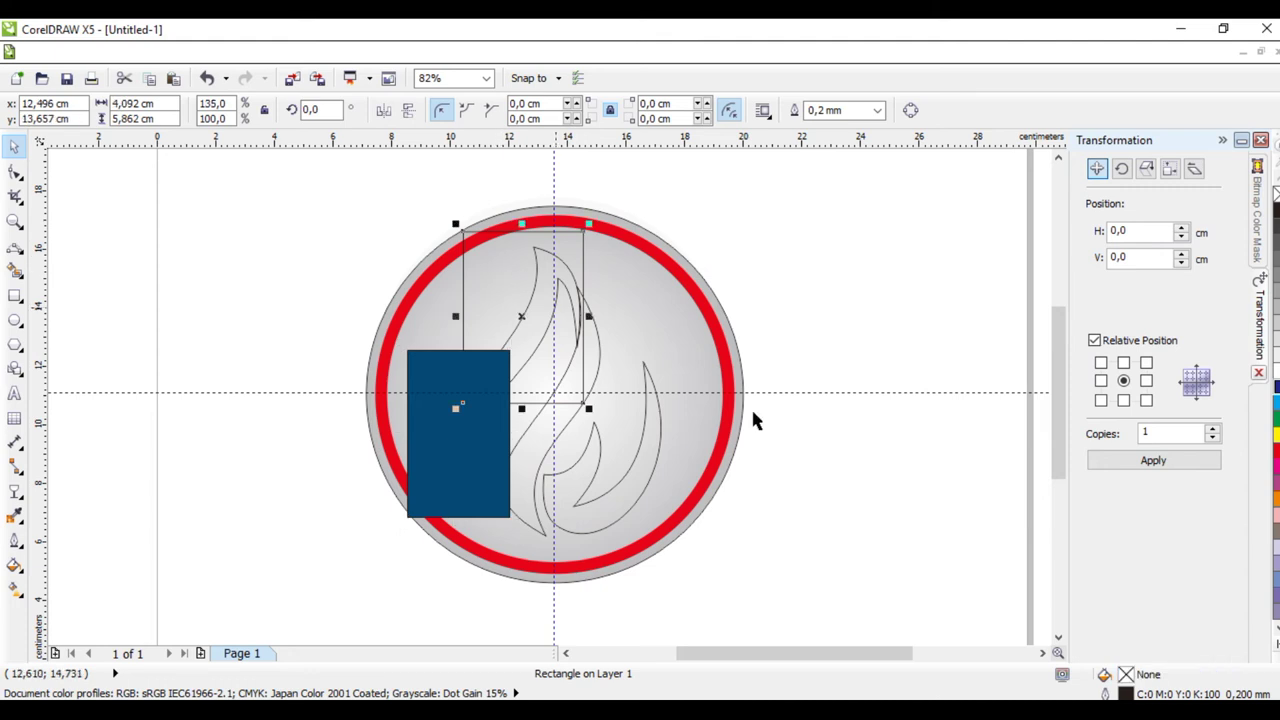
{"action": "double_click", "coordinate": [1137, 680]}
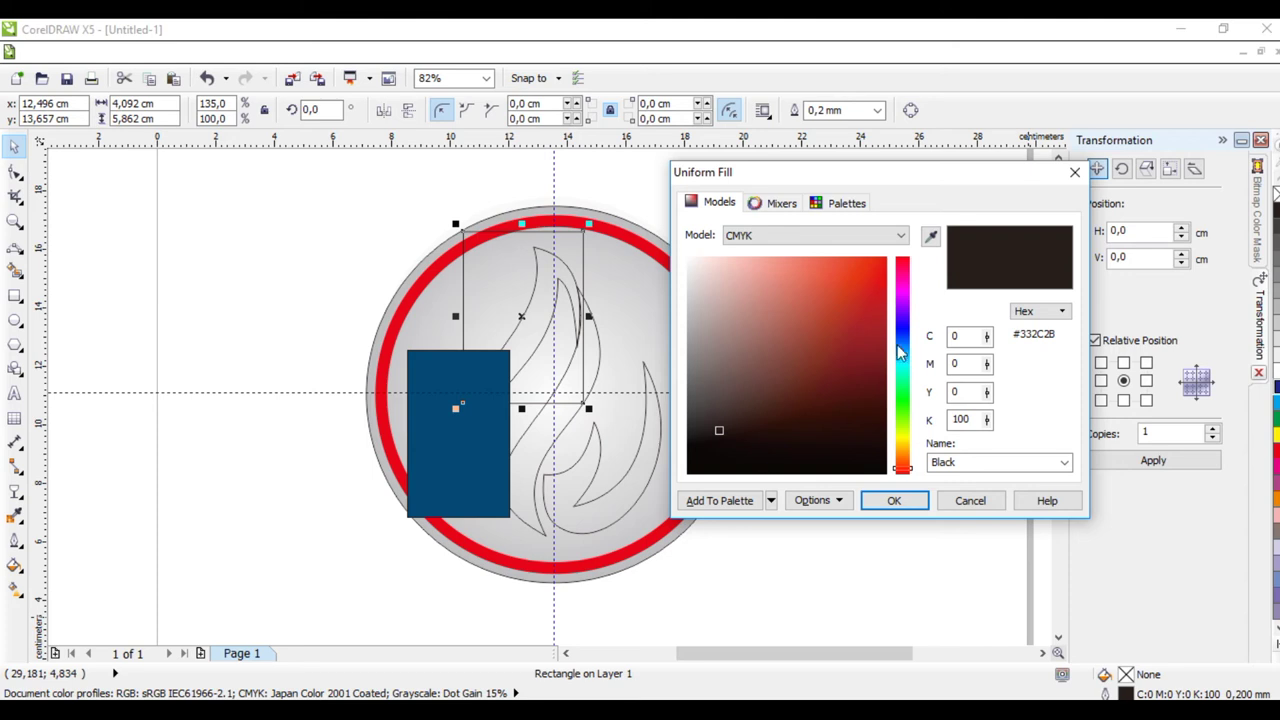
{"action": "left_click", "coordinate": [904, 438]}
{"action": "left_click", "coordinate": [879, 274]}
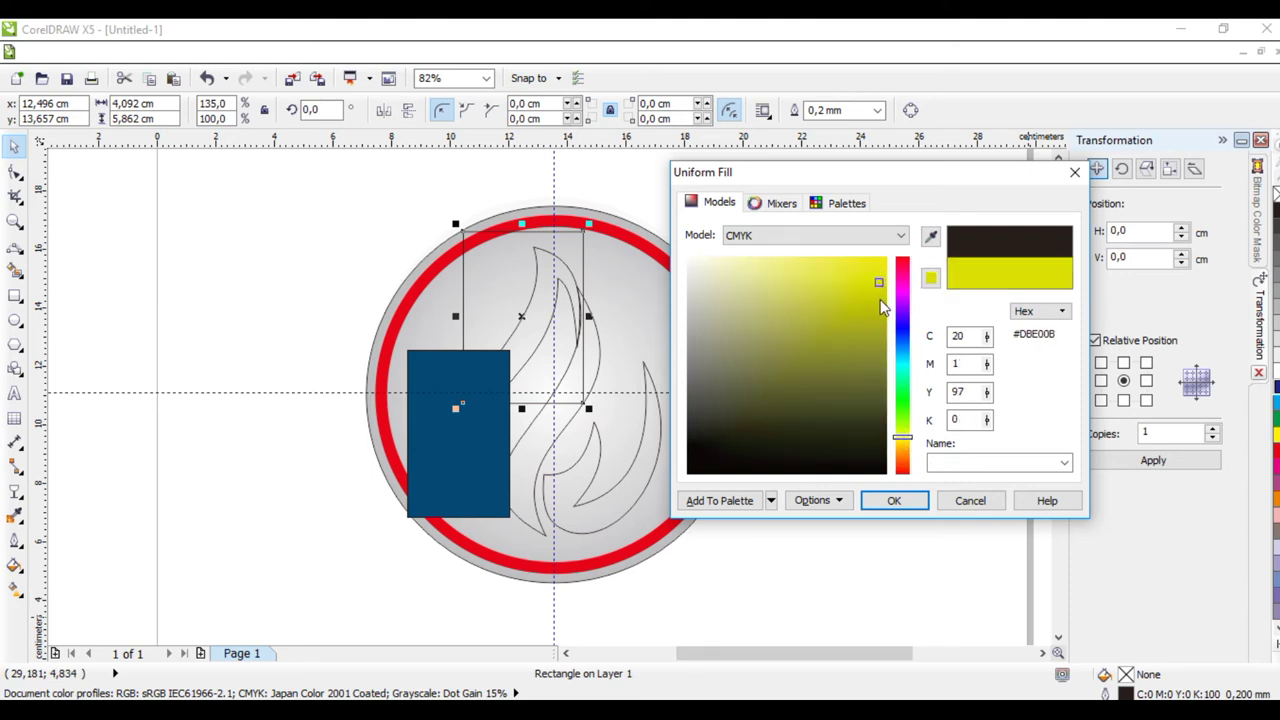
{"action": "left_click", "coordinate": [879, 298]}
{"action": "left_click", "coordinate": [880, 284]}
{"action": "left_click", "coordinate": [893, 500]}
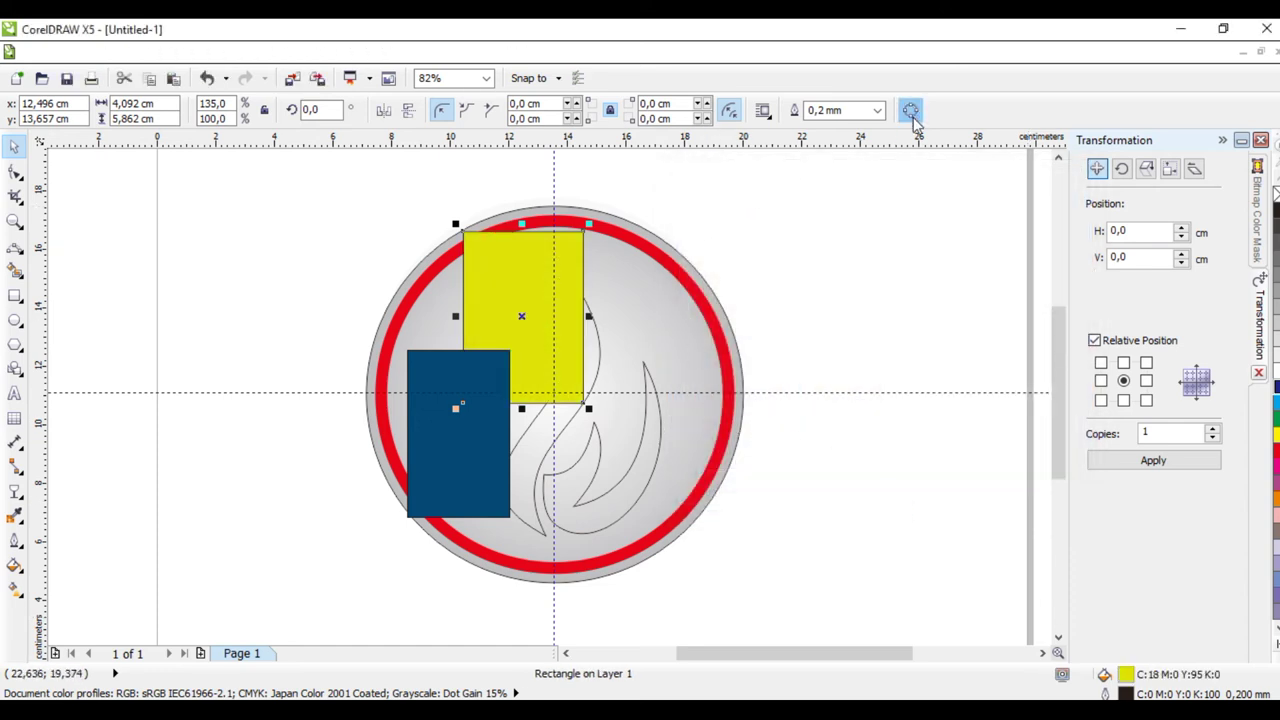
Remove the outlines from the yellow and the dark blue rectangles
{"action": "left_click", "coordinate": [882, 110]}
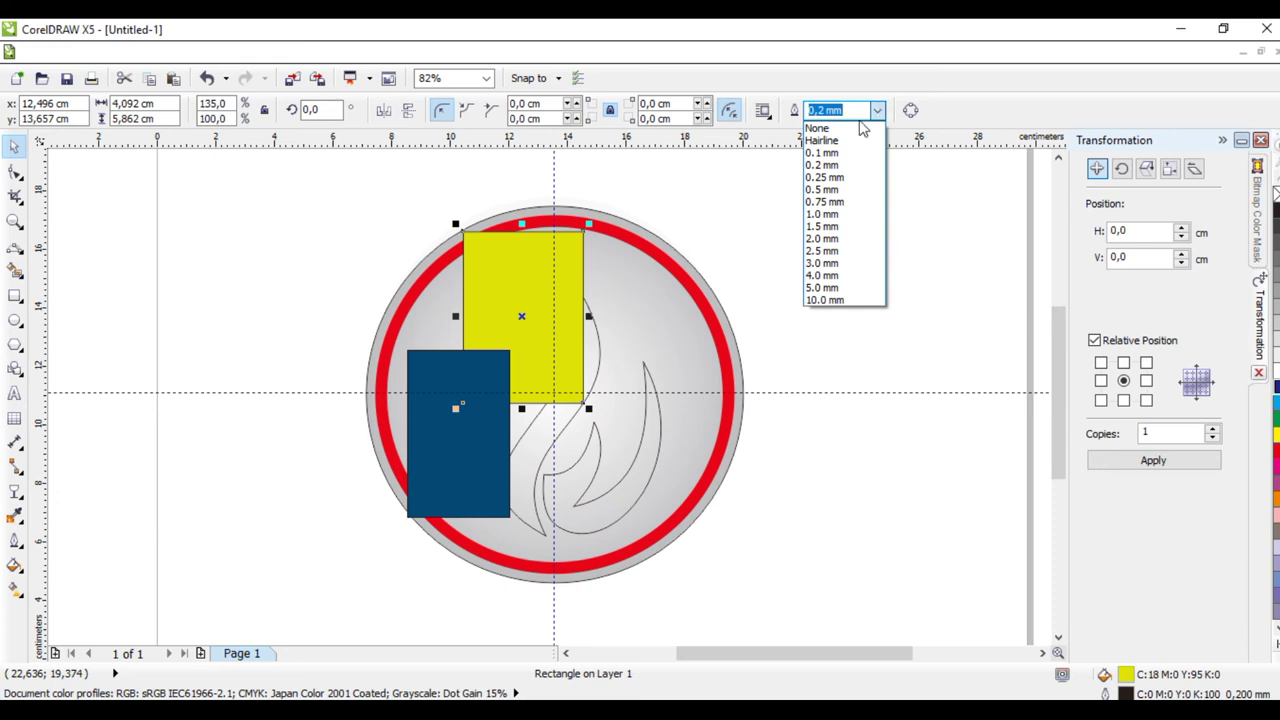
{"action": "left_click", "coordinate": [825, 127]}
{"action": "left_click", "coordinate": [432, 422]}
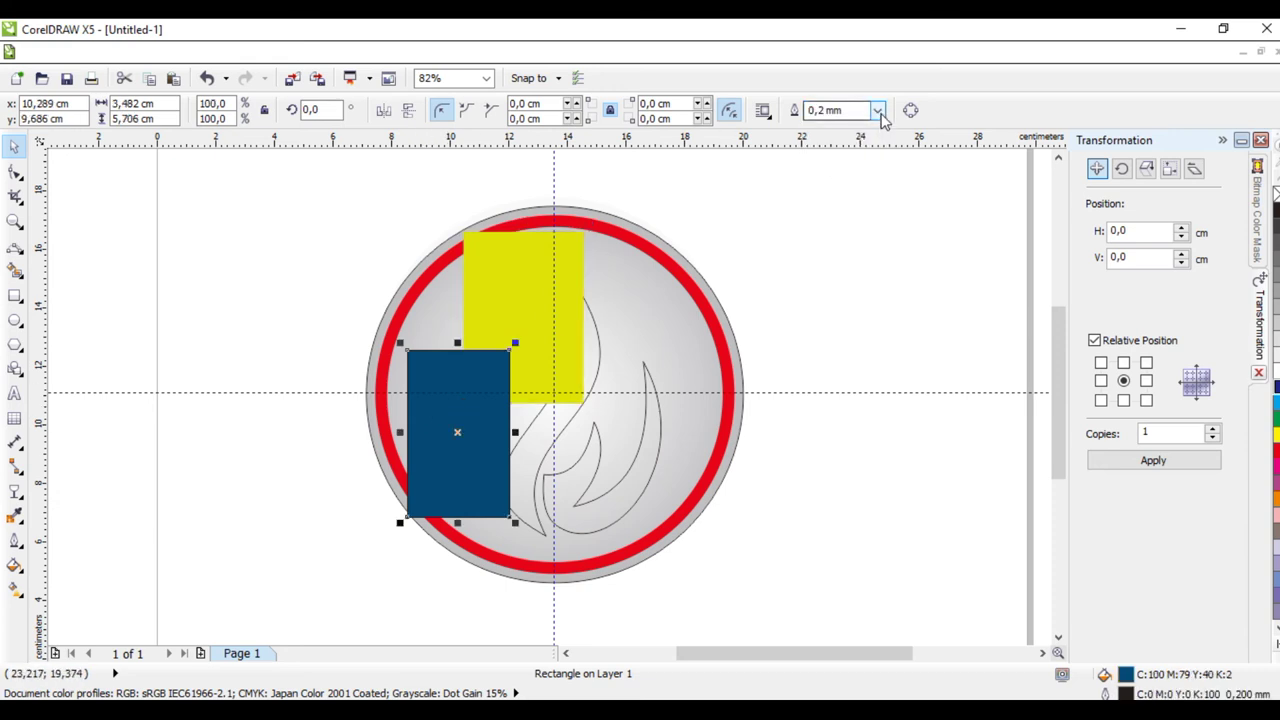
{"action": "left_click", "coordinate": [879, 110]}
{"action": "left_click", "coordinate": [846, 129]}
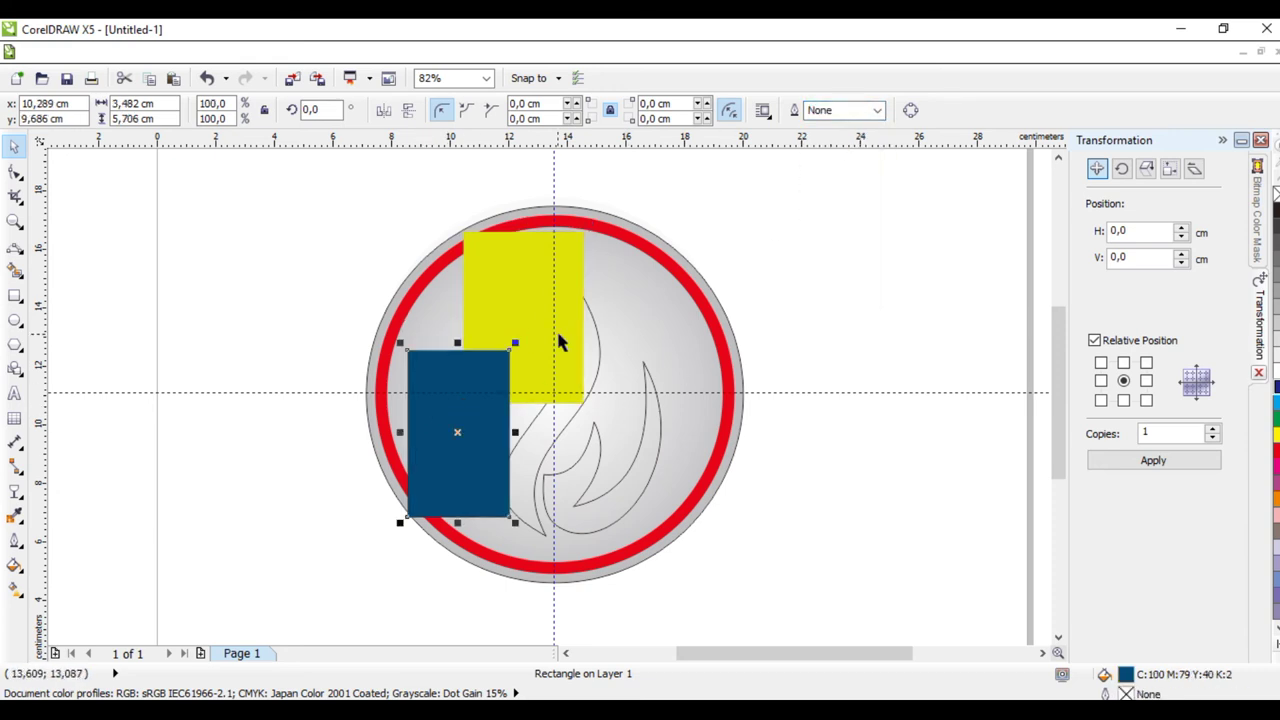
Move both rectangles together to the right of the circle and place them inside the left flame curve as a PowerClip
{"action": "left_click", "coordinate": [510, 299], "text": "shift"}
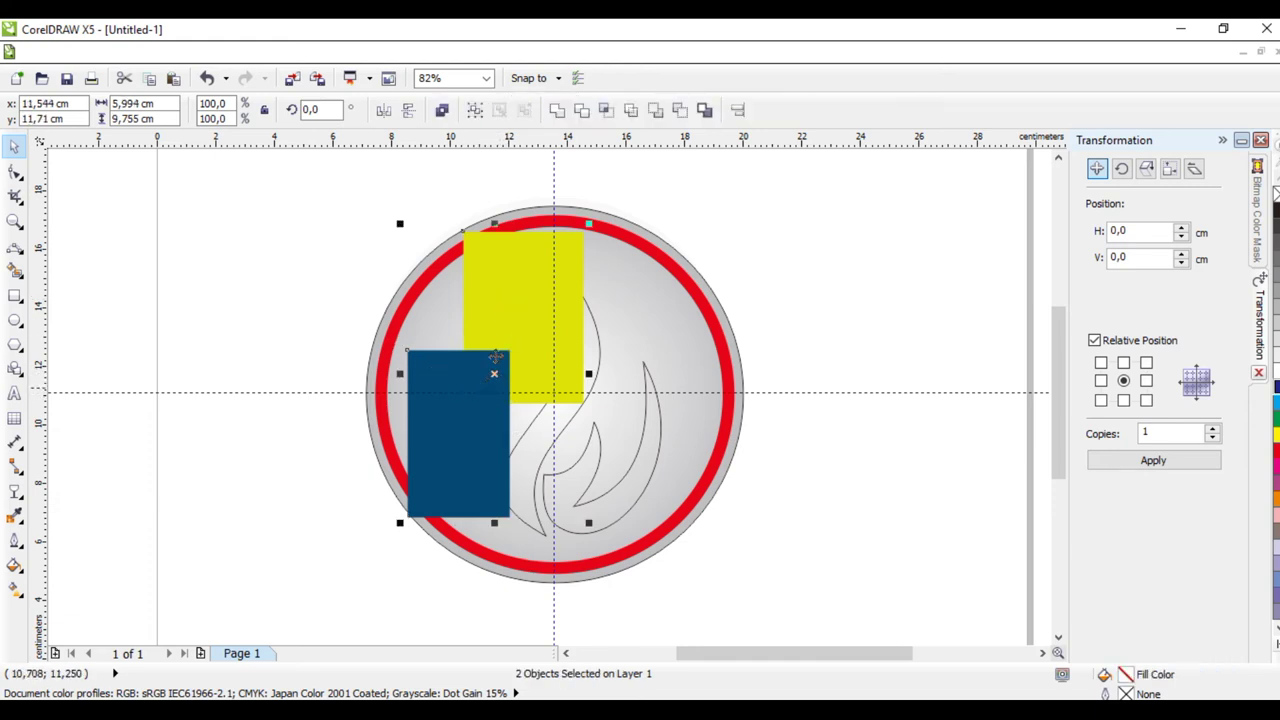
{"action": "left_click", "coordinate": [497, 309]}
{"action": "left_click", "coordinate": [454, 449], "text": "shift"}
{"action": "left_click_drag", "start_coordinate": [500, 343], "coordinate": [855, 359]}
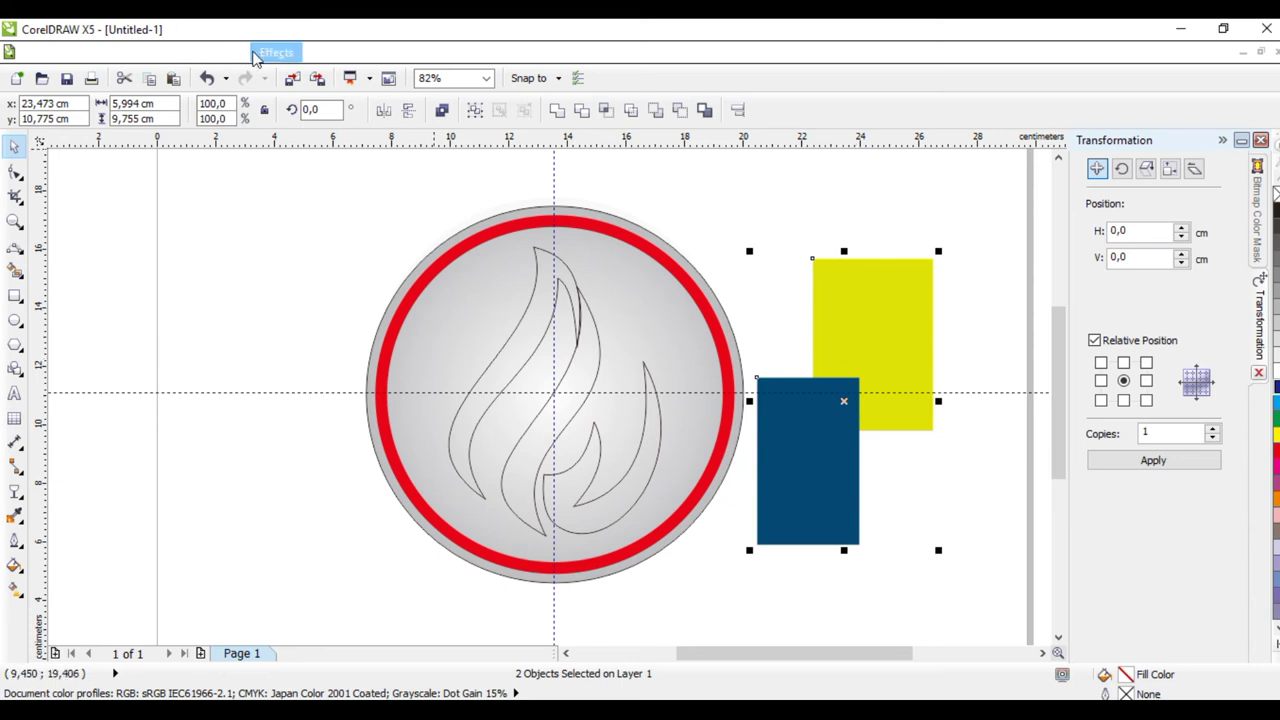
{"action": "left_click", "coordinate": [272, 52]}
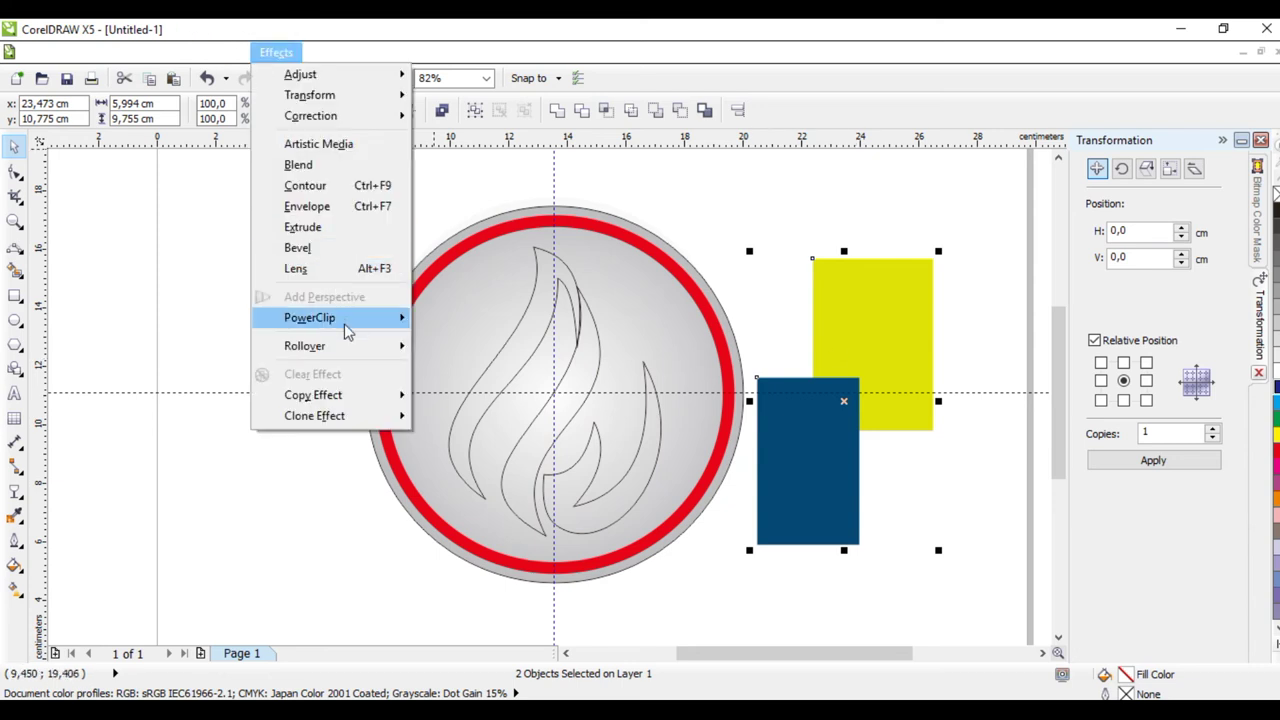
{"action": "mouse_move", "coordinate": [345, 322]}
{"action": "left_click", "coordinate": [460, 322]}
{"action": "left_click", "coordinate": [500, 375]}
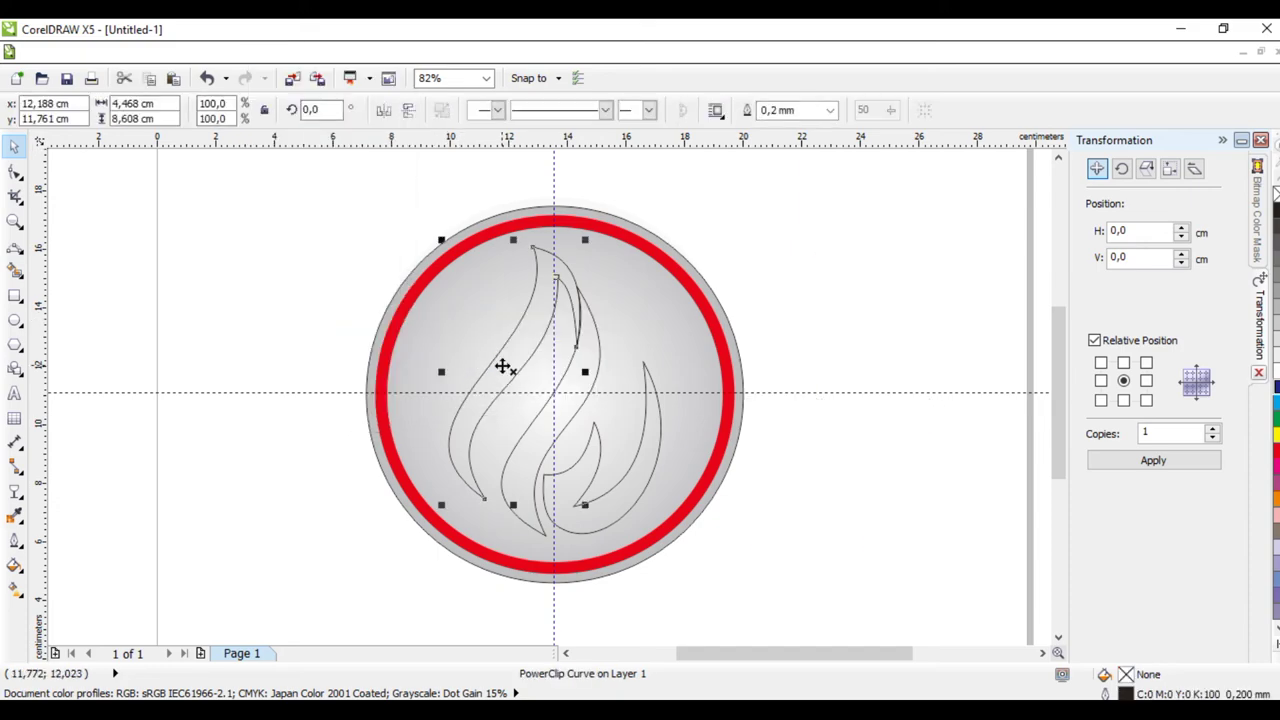
Edit the left flame's PowerClip contents and move both rectangles together so they cover the flame outline
{"action": "right_click", "coordinate": [505, 373]}
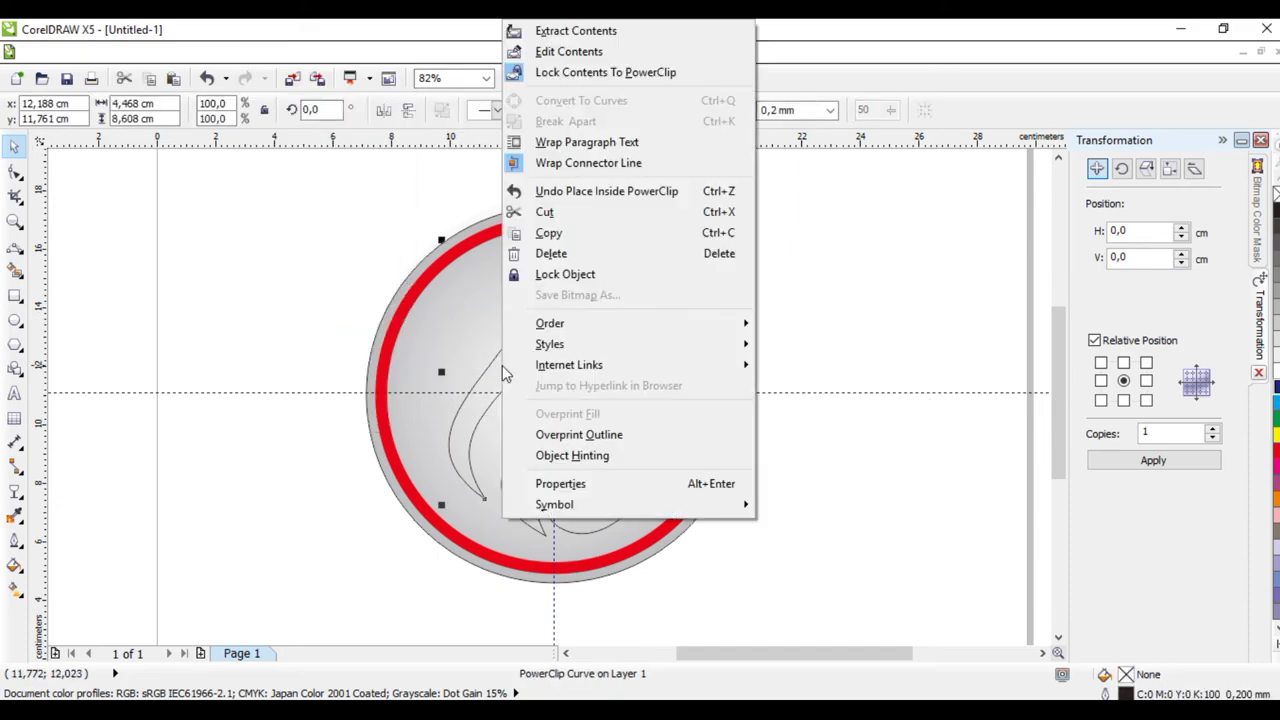
{"action": "left_click", "coordinate": [550, 57]}
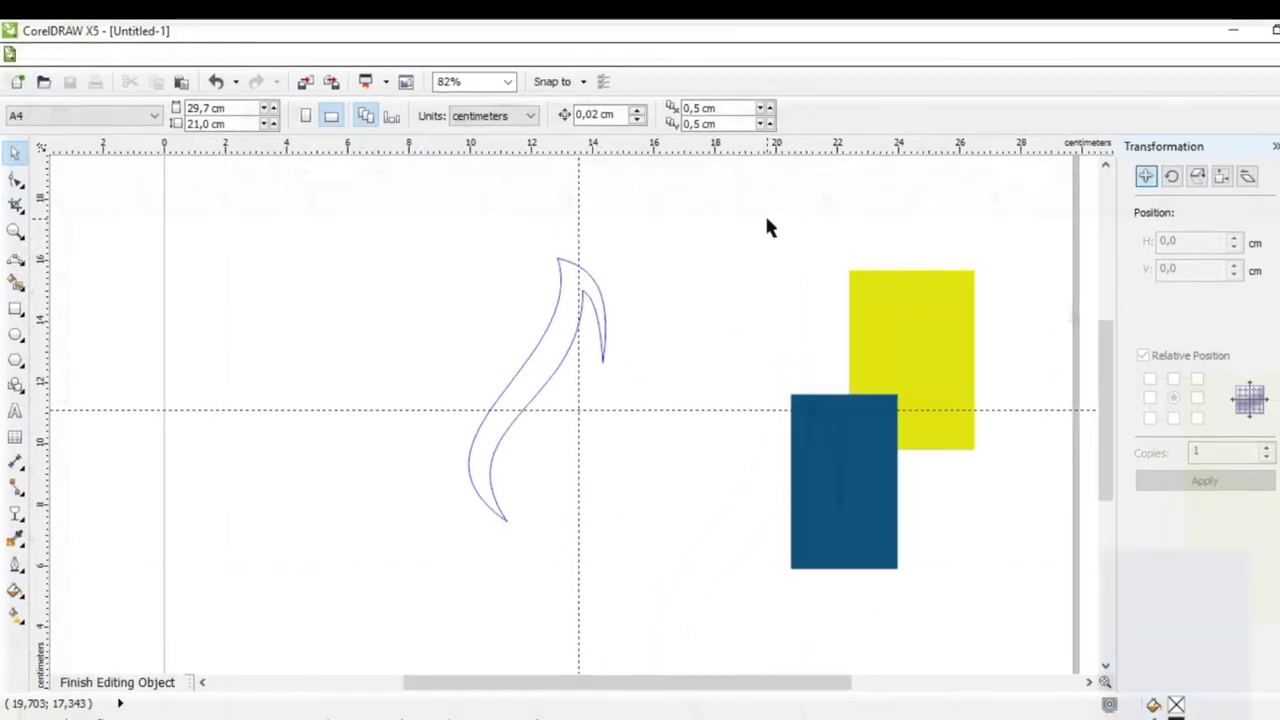
{"action": "left_click_drag", "start_coordinate": [768, 228], "coordinate": [1039, 628]}
{"action": "left_click_drag", "start_coordinate": [923, 379], "coordinate": [559, 324]}
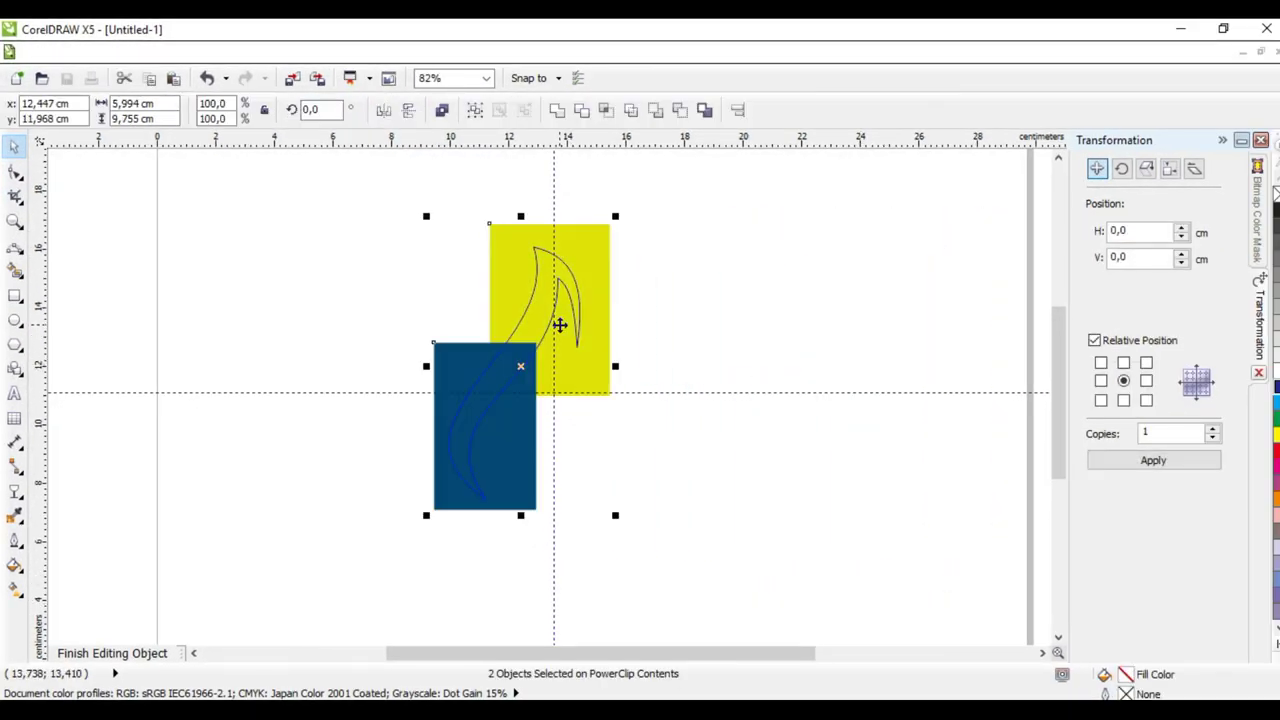
{"action": "key", "text": "Escape"}
Enlarge the yellow rectangle down and to the left to about 5.4 × 7.74 cm, extending it behind the blue one
{"action": "left_click", "coordinate": [497, 382]}
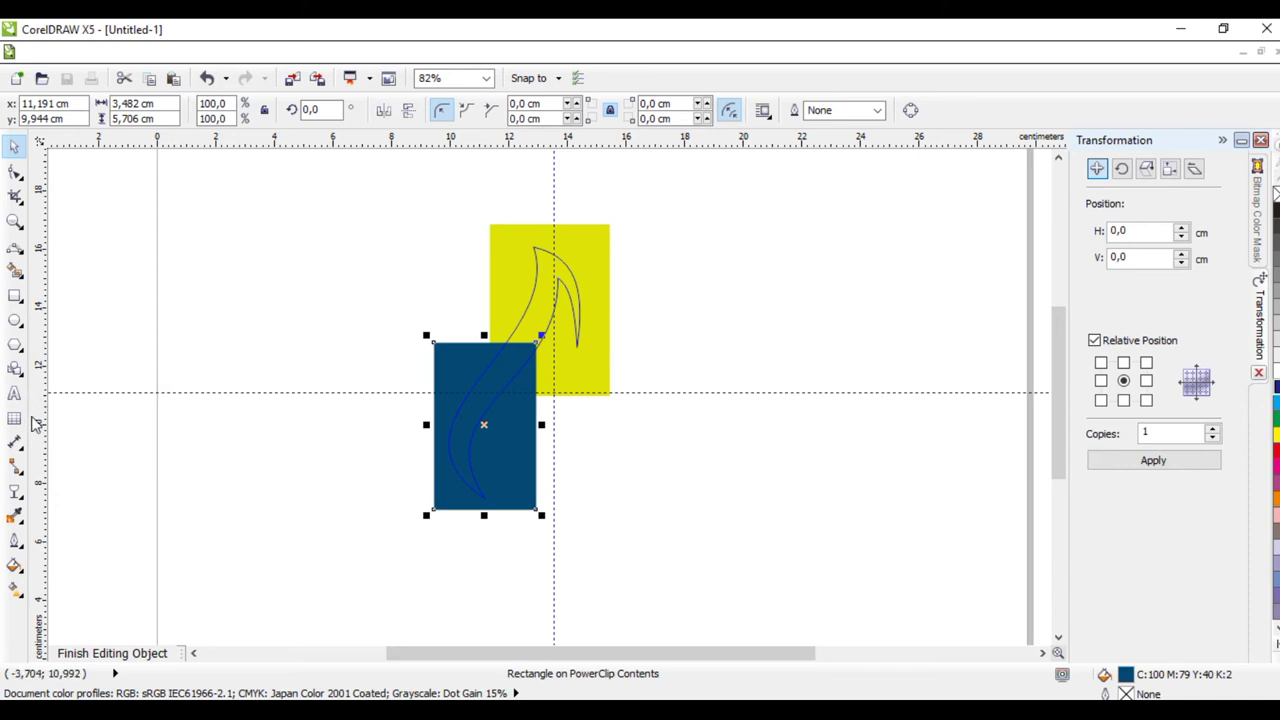
{"action": "left_click", "coordinate": [490, 288]}
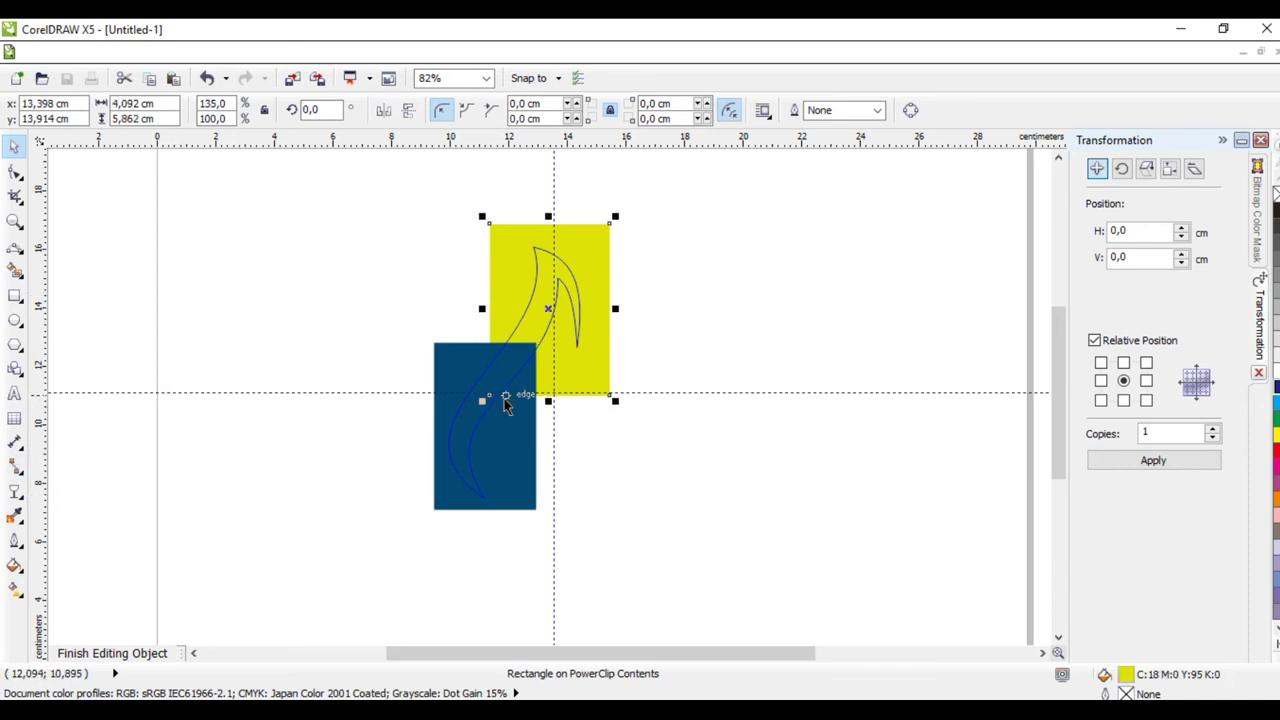
{"action": "left_click_drag", "start_coordinate": [484, 401], "coordinate": [444, 456]}
Try a diagonal linear transparency on the yellow rectangle, then clear it
{"action": "left_click", "coordinate": [16, 490]}
{"action": "left_click_drag", "start_coordinate": [528, 327], "coordinate": [539, 300]}
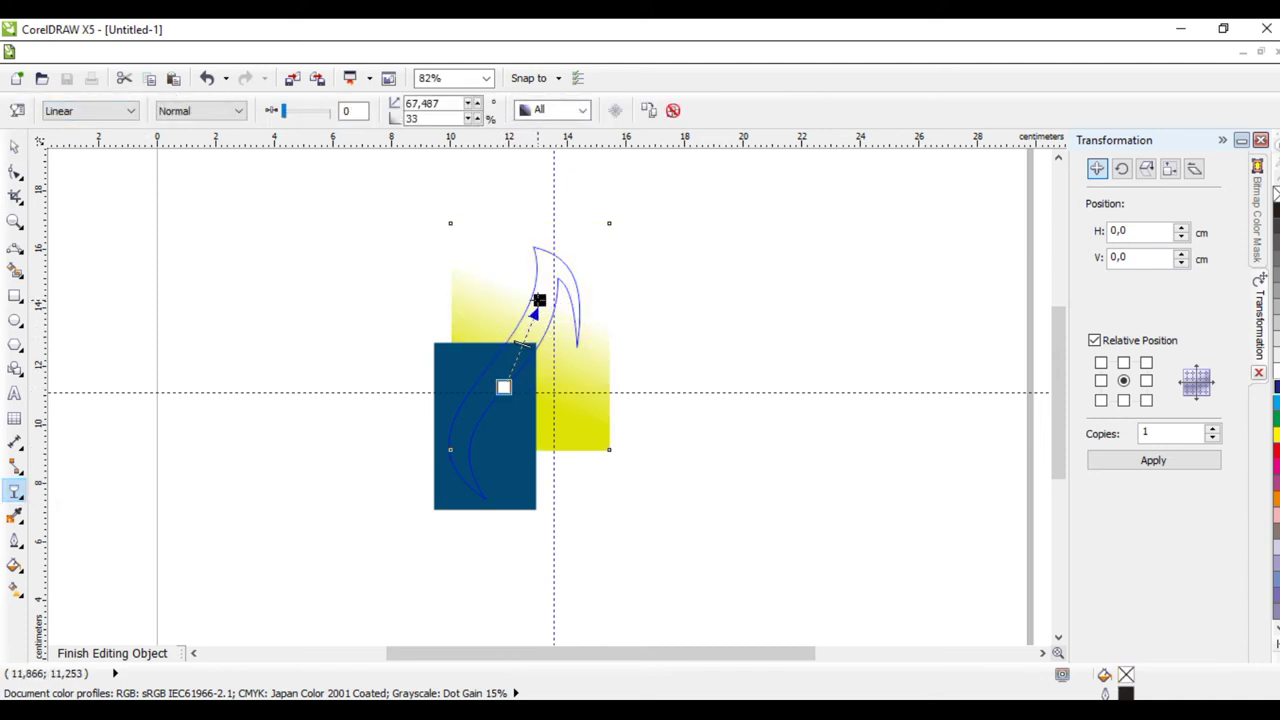
{"action": "mouse_move", "coordinate": [533, 312]}
{"action": "left_mouse_down"}
{"action": "mouse_move", "coordinate": [483, 410]}
{"action": "mouse_move", "coordinate": [529, 336]}
{"action": "left_mouse_up"}
{"action": "left_click", "coordinate": [673, 110]}
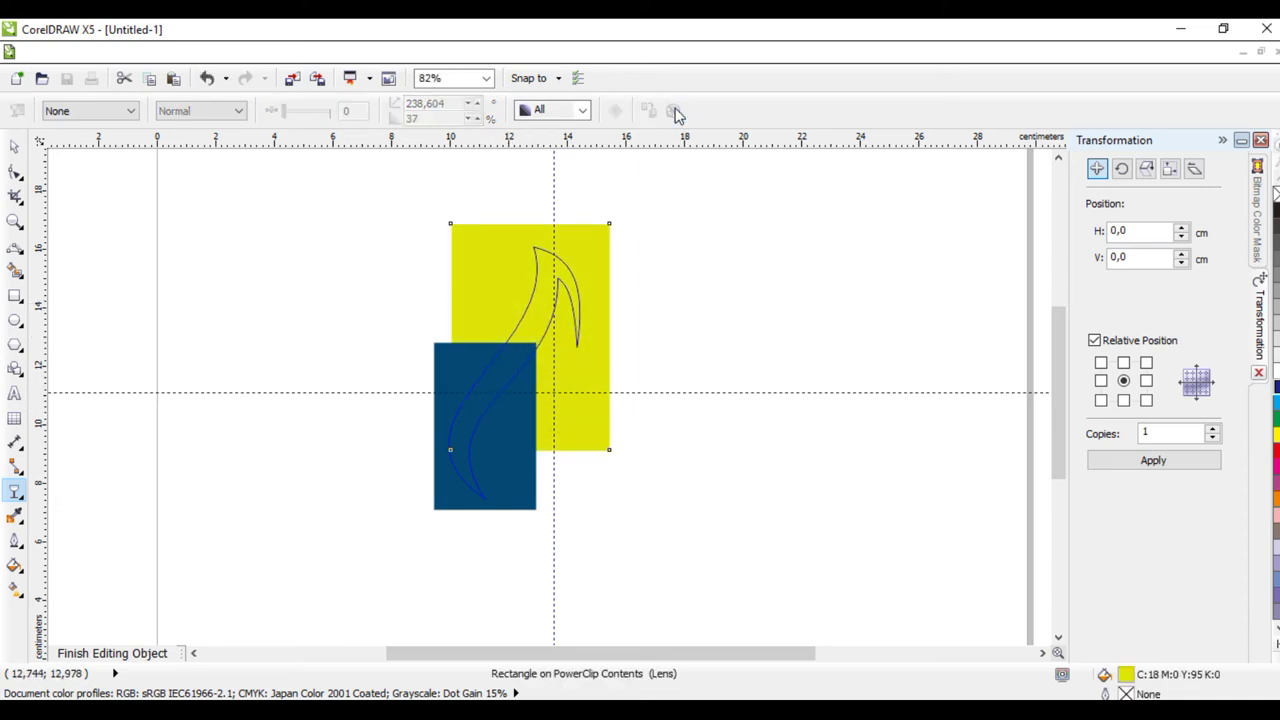
{"action": "left_click", "coordinate": [14, 148]}
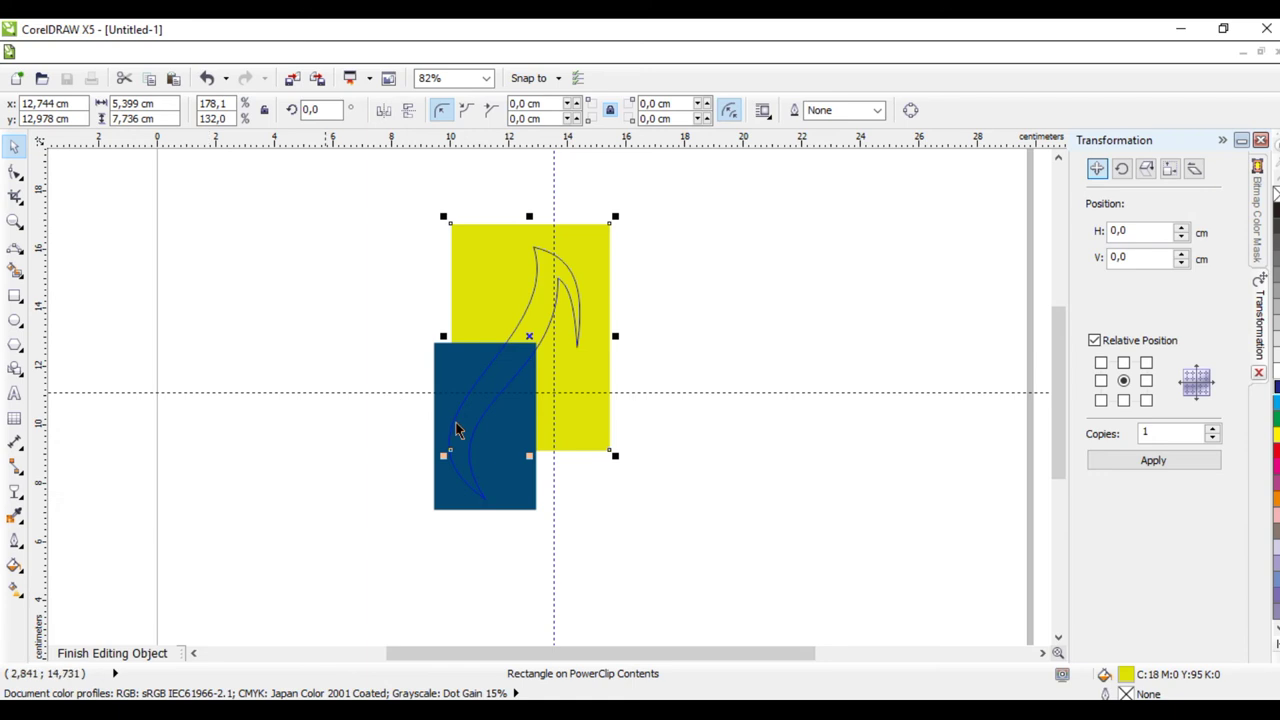
Fade the blue rectangle's upper right into the yellow with a linear transparency at about 51° with 40% edge pad, and finish editing the PowerClip
{"action": "left_click", "coordinate": [504, 488]}
{"action": "left_click", "coordinate": [14, 490]}
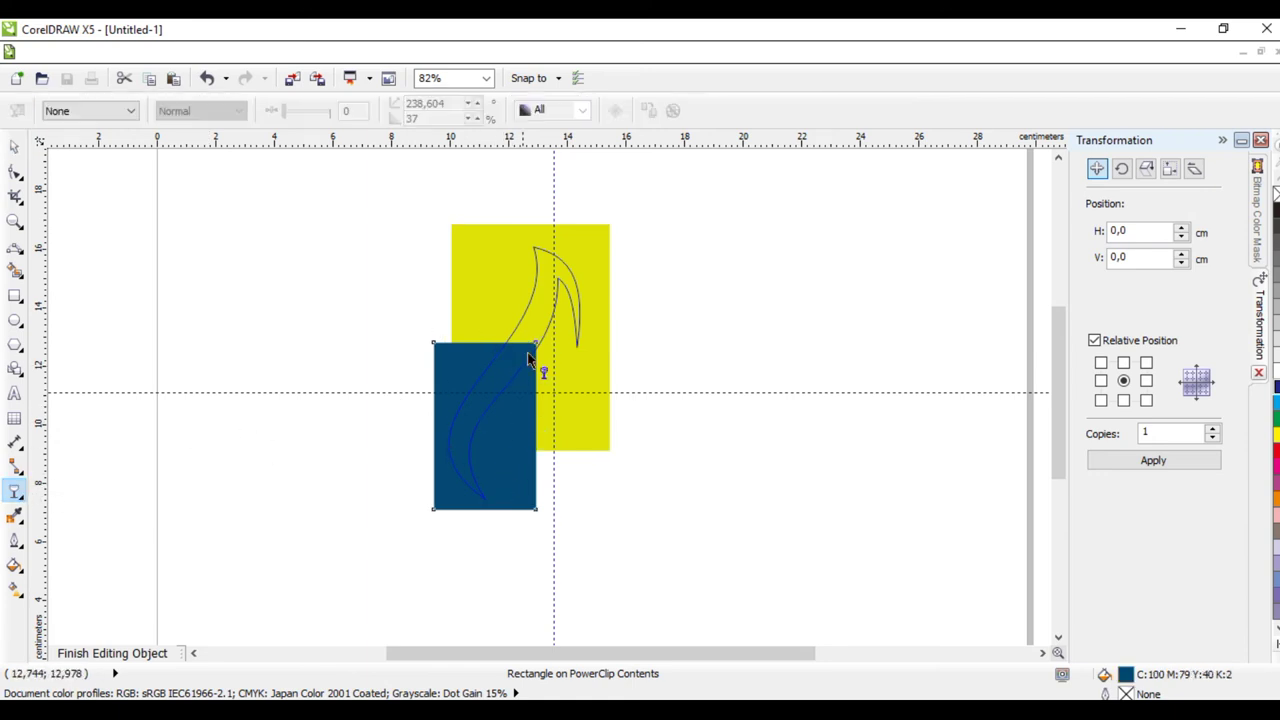
{"action": "left_click_drag", "start_coordinate": [505, 345], "coordinate": [488, 387]}
{"action": "left_click_drag", "start_coordinate": [540, 306], "coordinate": [478, 419]}
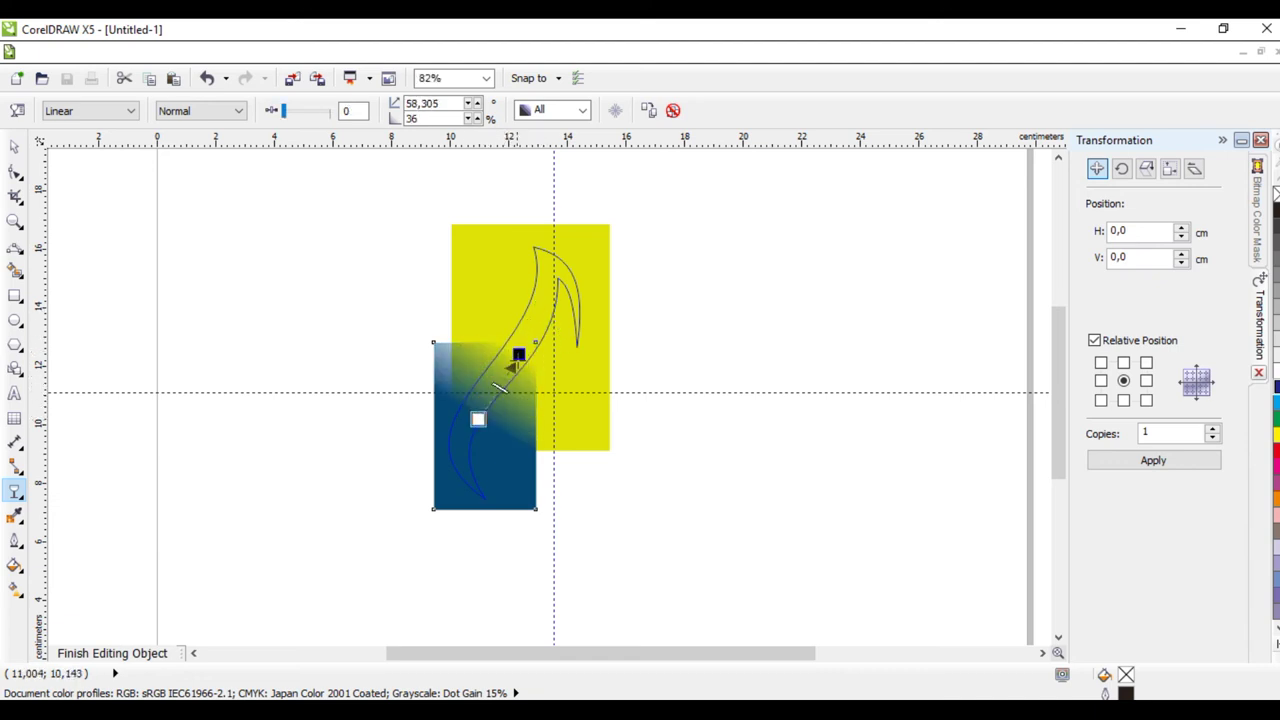
{"action": "mouse_move", "coordinate": [518, 354]}
{"action": "left_mouse_down"}
{"action": "mouse_move", "coordinate": [537, 329]}
{"action": "mouse_move", "coordinate": [516, 362]}
{"action": "left_mouse_up"}
{"action": "left_click_drag", "start_coordinate": [478, 419], "coordinate": [484, 402]}
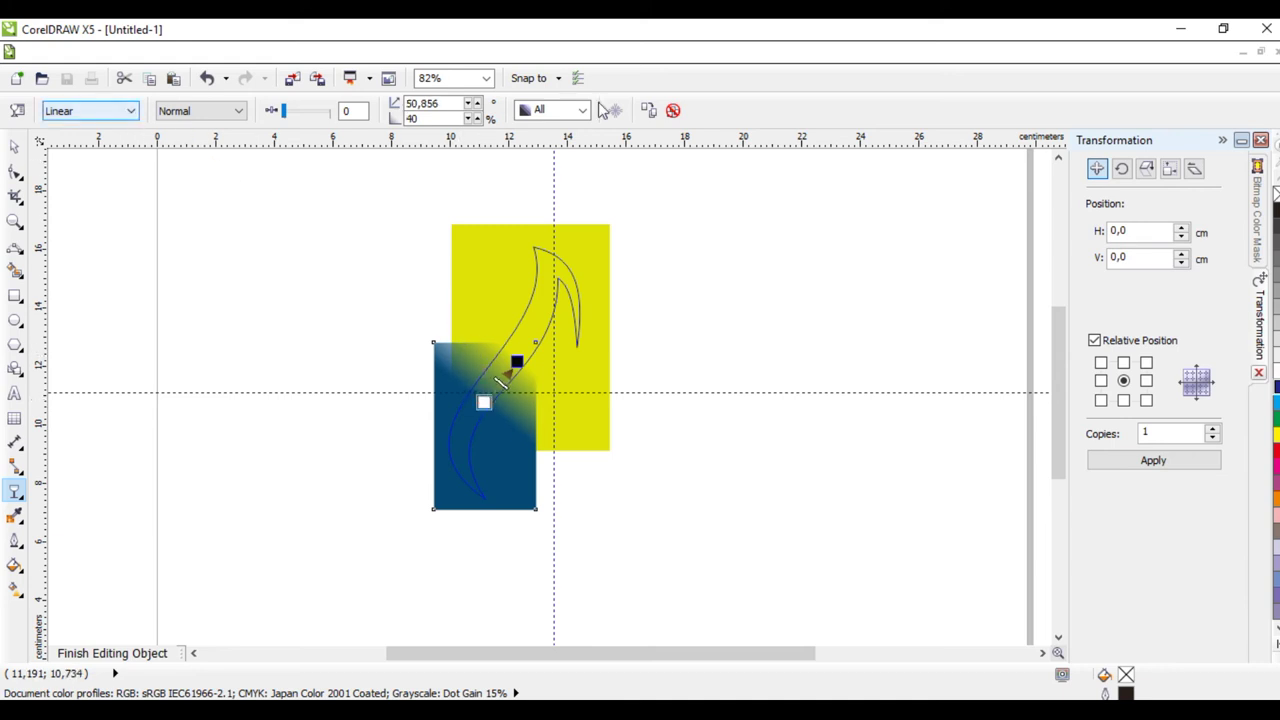
{"action": "left_click", "coordinate": [16, 146]}
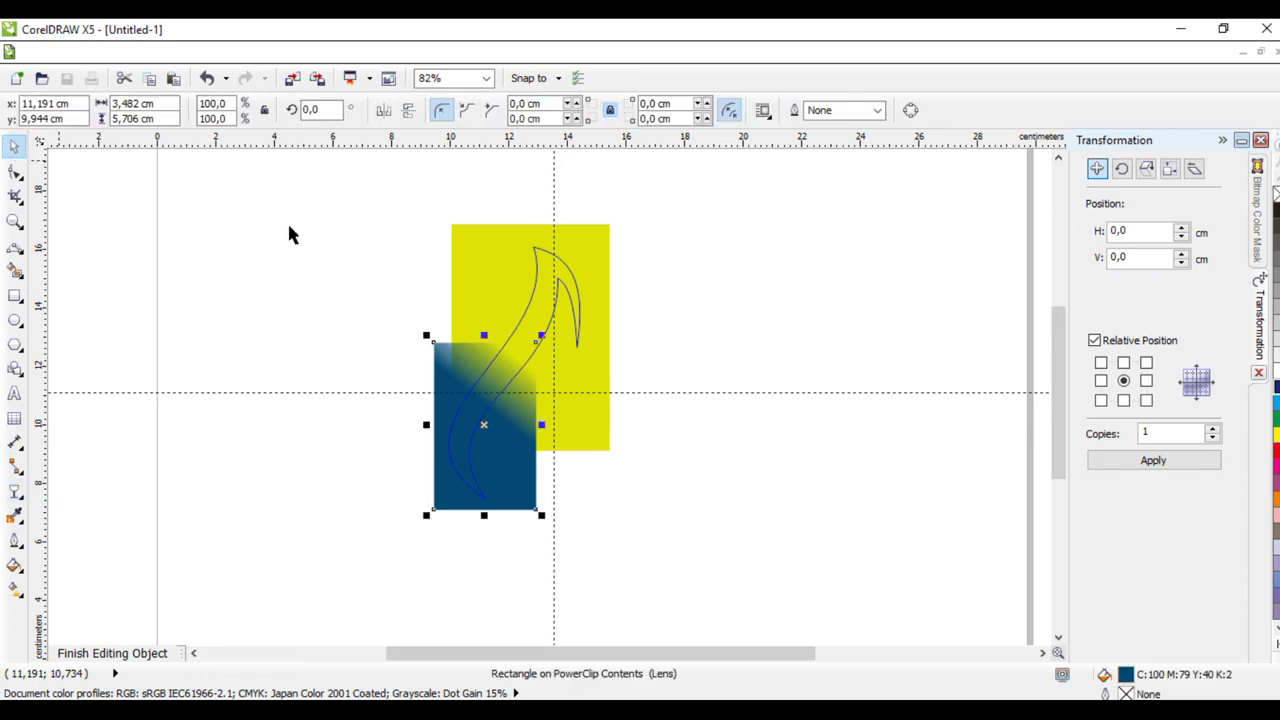
{"action": "right_click", "coordinate": [523, 335]}
{"action": "left_click", "coordinate": [618, 31]}
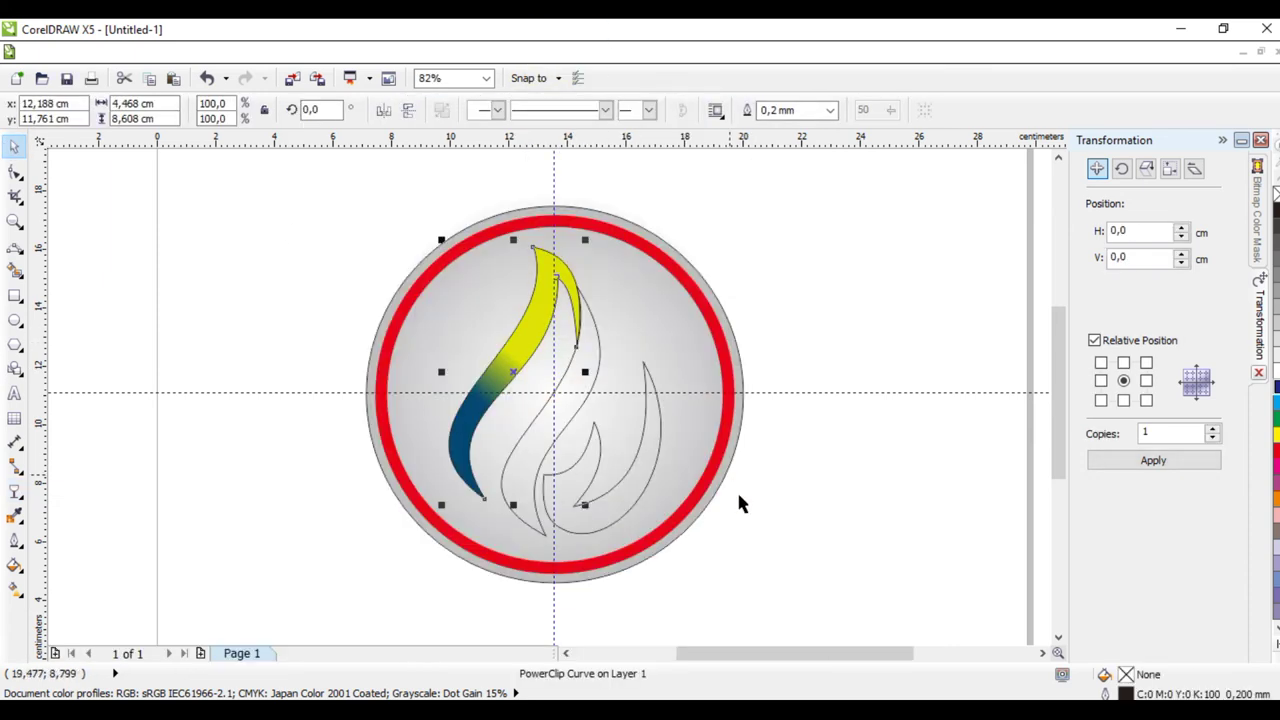
Remove the outline from the yellow-and-blue left flame
{"action": "left_click", "coordinate": [832, 516]}
{"action": "left_click", "coordinate": [518, 348]}
{"action": "left_click", "coordinate": [828, 251]}
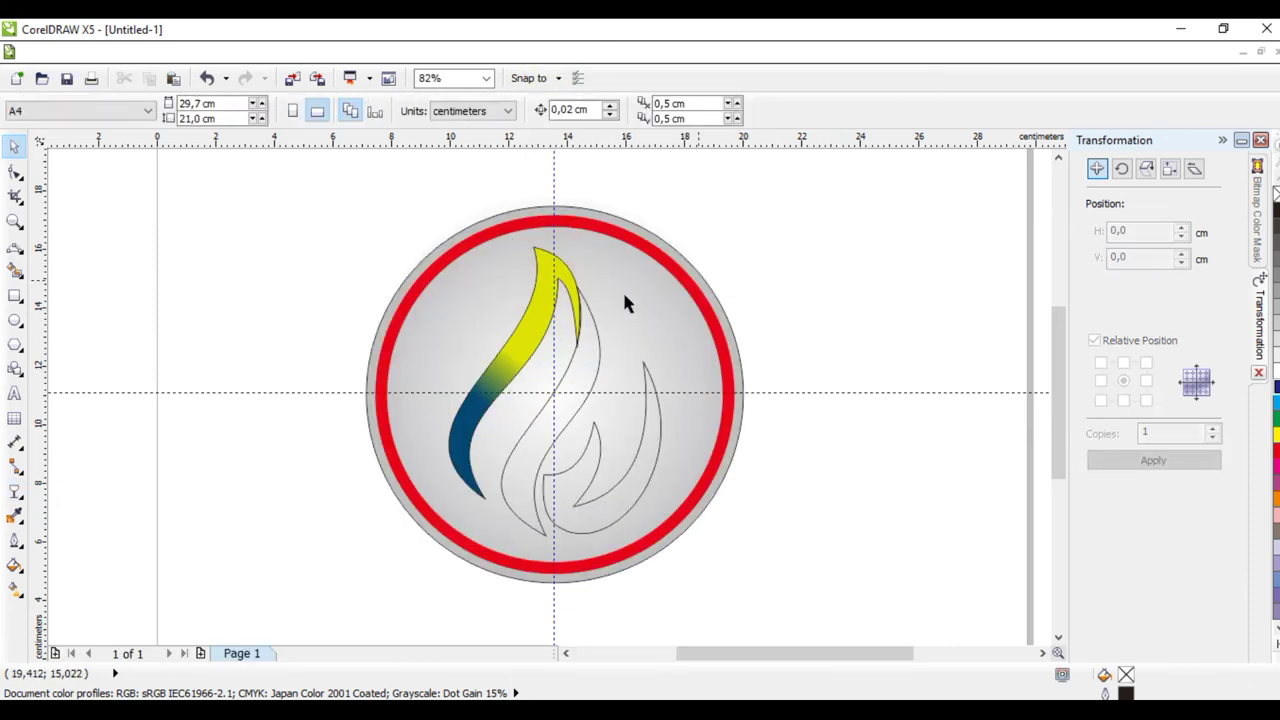
{"action": "left_click", "coordinate": [514, 349]}
{"action": "left_click", "coordinate": [830, 110]}
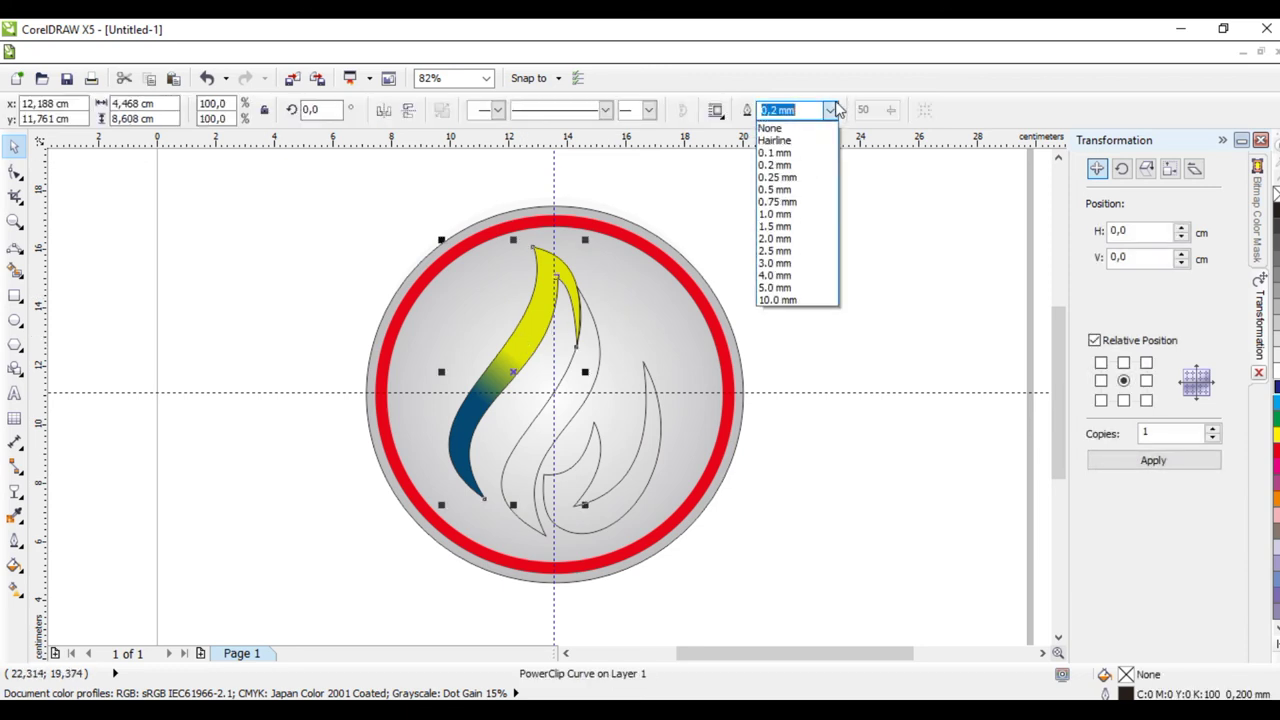
{"action": "left_click", "coordinate": [775, 126]}
{"action": "left_click", "coordinate": [803, 242]}
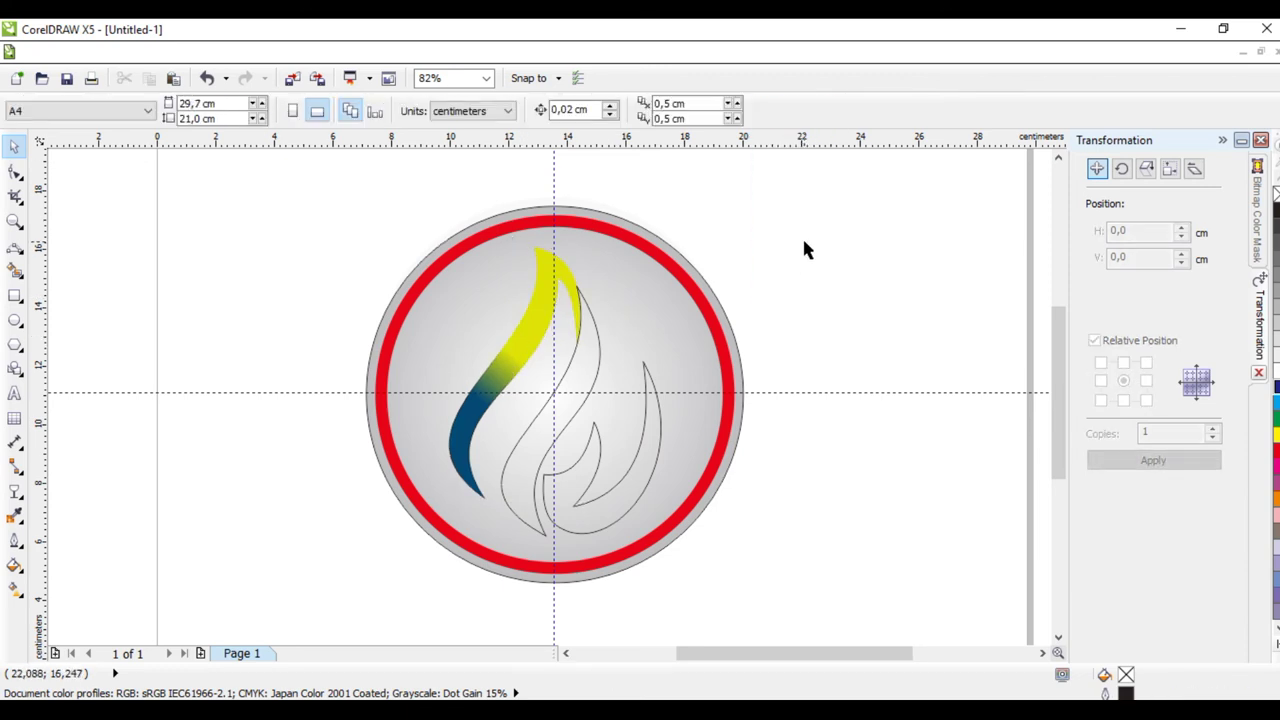
Fill the middle flame with a linear fountain fill from green to light blue, angled 25°, with the mid-point shifted slightly toward blue
{"action": "left_click", "coordinate": [591, 372]}
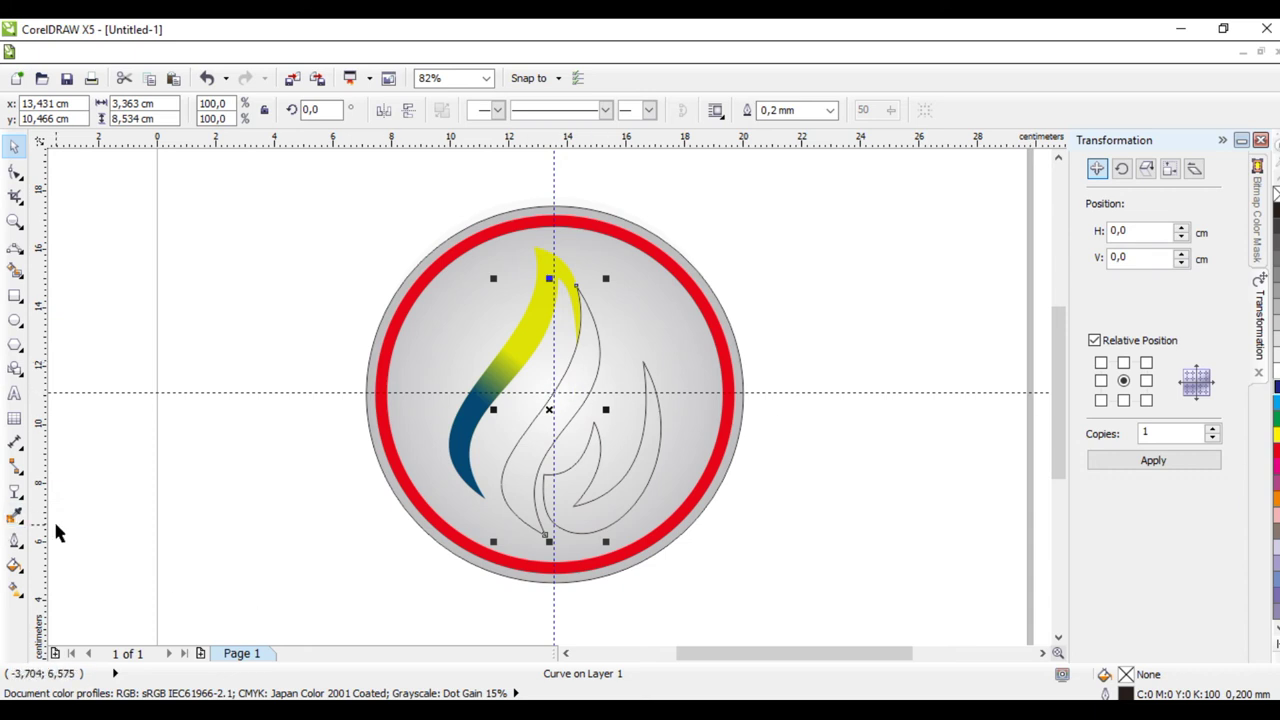
{"action": "left_click", "coordinate": [18, 568]}
{"action": "left_click", "coordinate": [62, 456]}
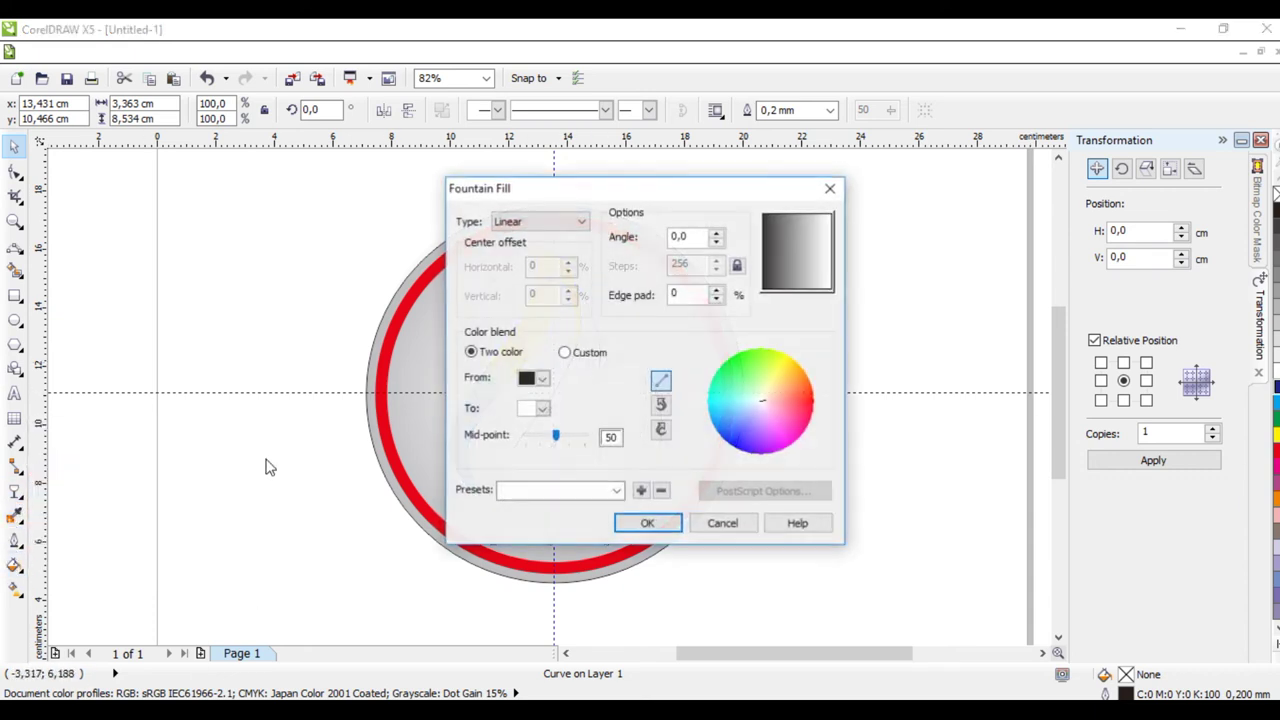
{"action": "left_click_drag", "start_coordinate": [690, 200], "coordinate": [848, 203]}
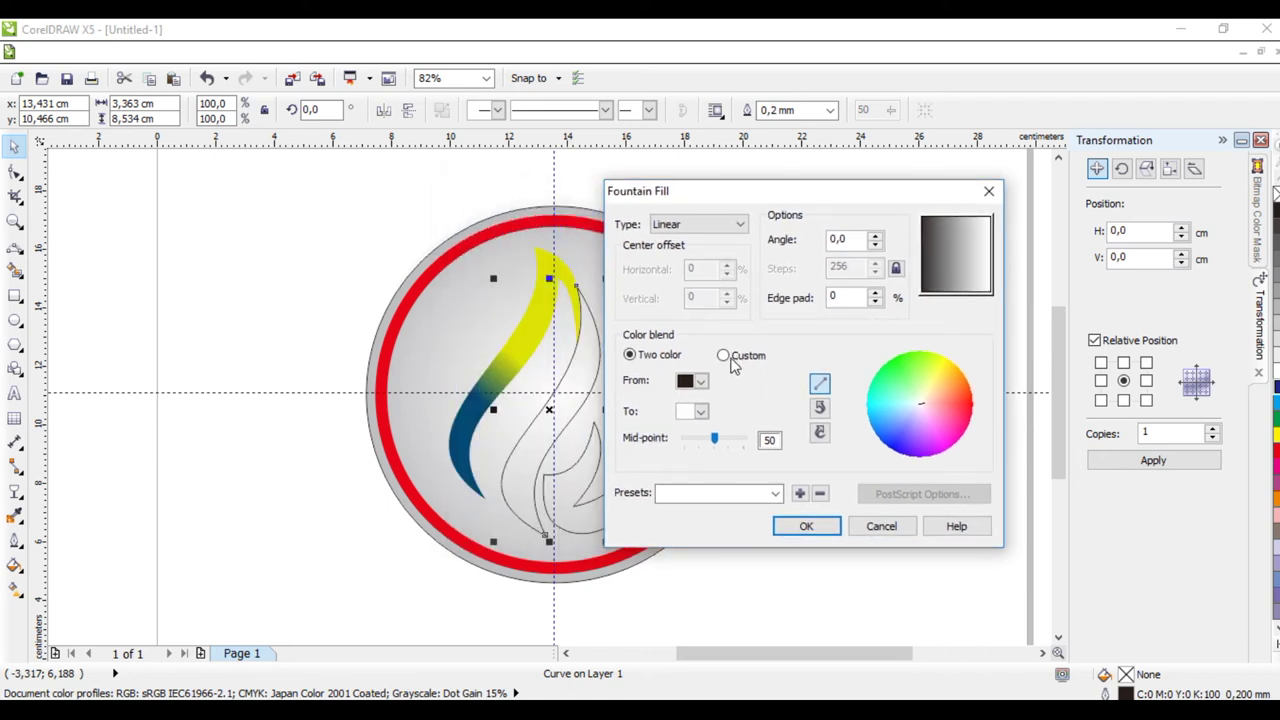
{"action": "left_click", "coordinate": [701, 381]}
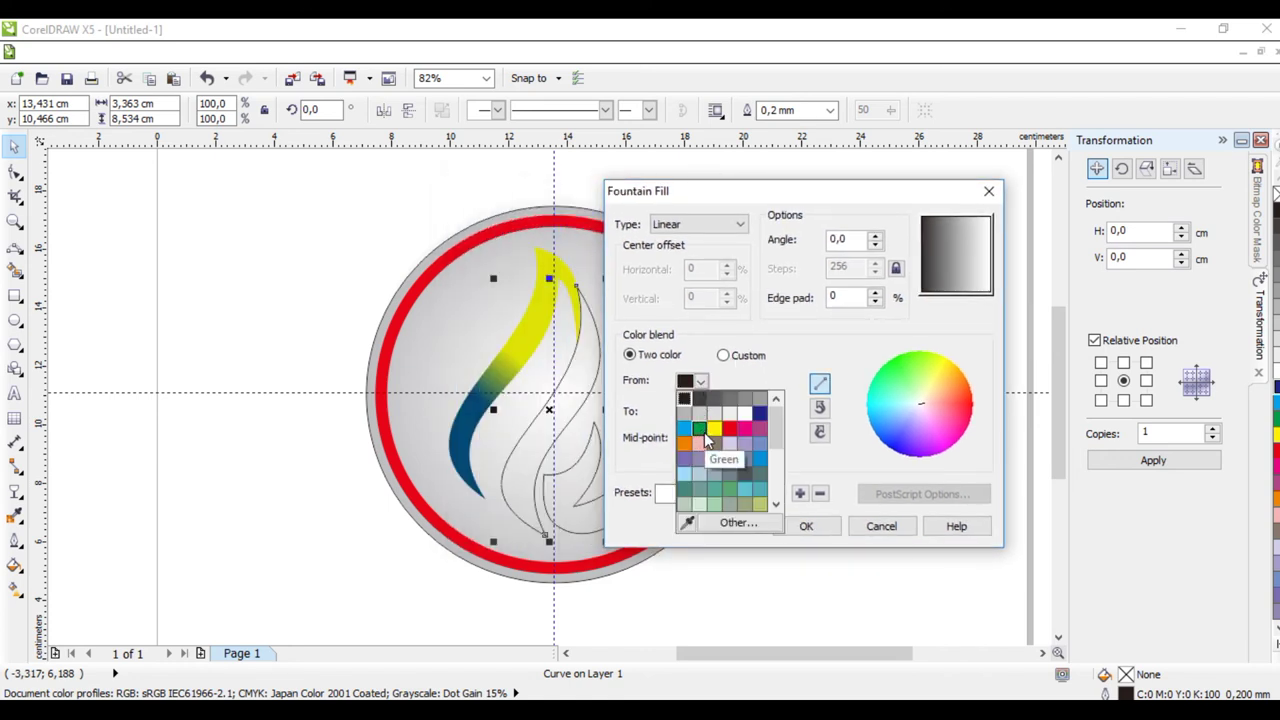
{"action": "left_click", "coordinate": [700, 430]}
{"action": "left_click", "coordinate": [701, 412]}
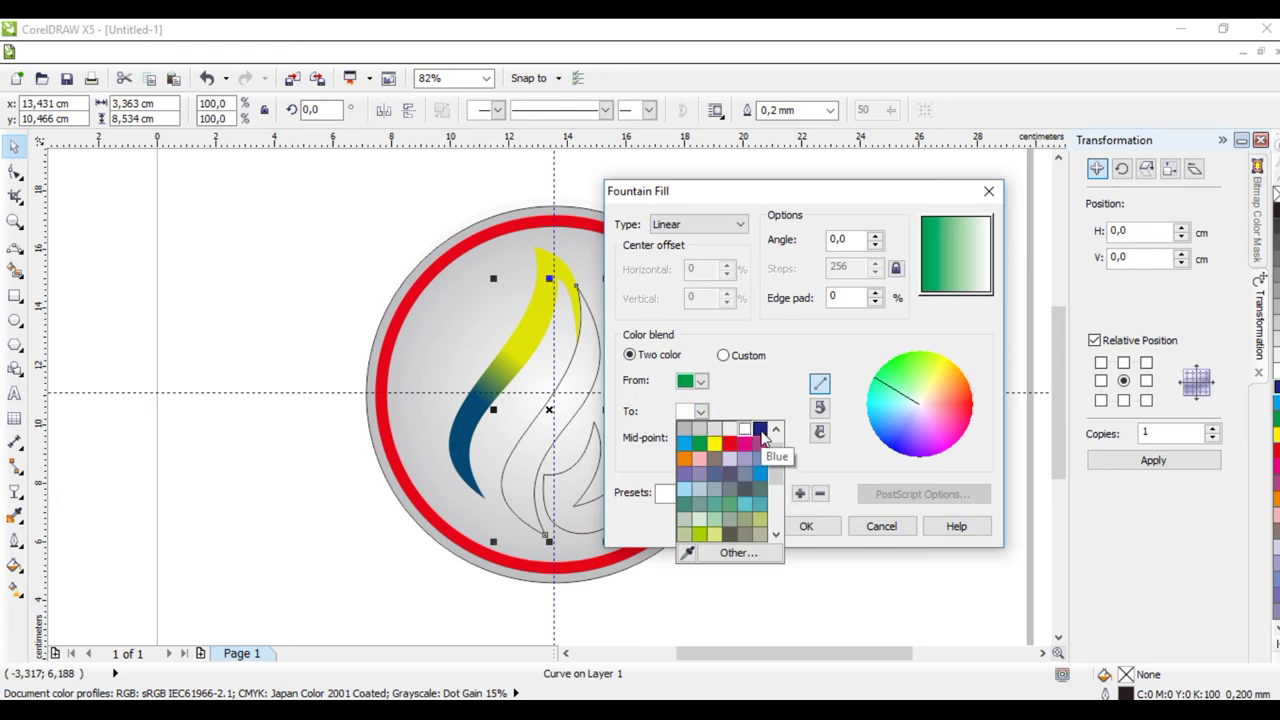
{"action": "left_click", "coordinate": [760, 474]}
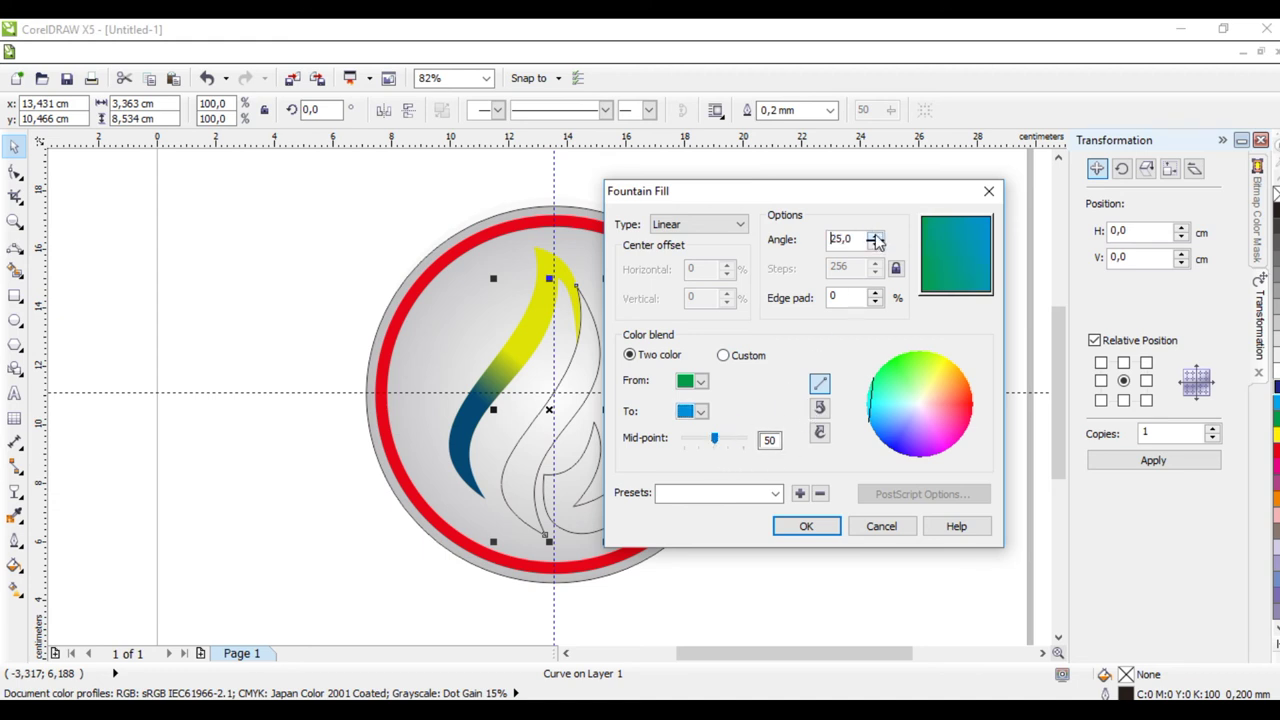
{"action": "left_click_drag", "start_coordinate": [714, 438], "coordinate": [728, 444]}
{"action": "left_click", "coordinate": [808, 528]}
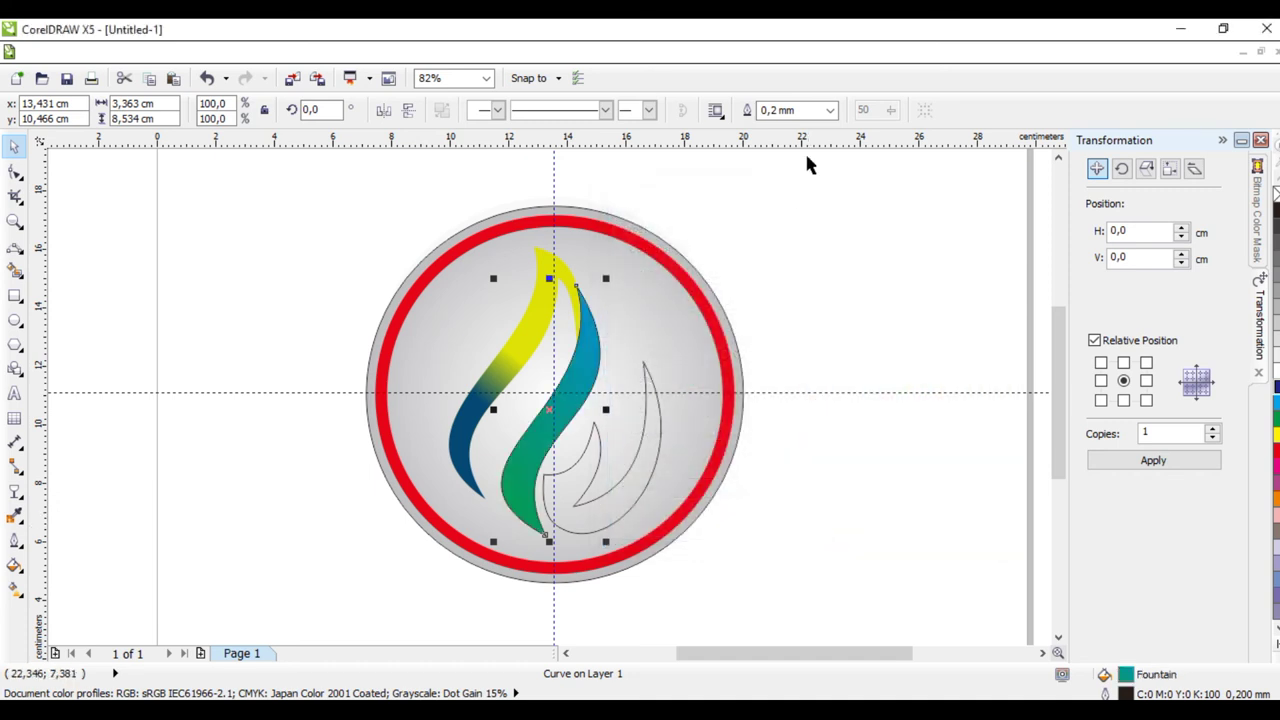
Remove the outline from the green-and-blue middle flame
{"action": "left_click", "coordinate": [830, 110]}
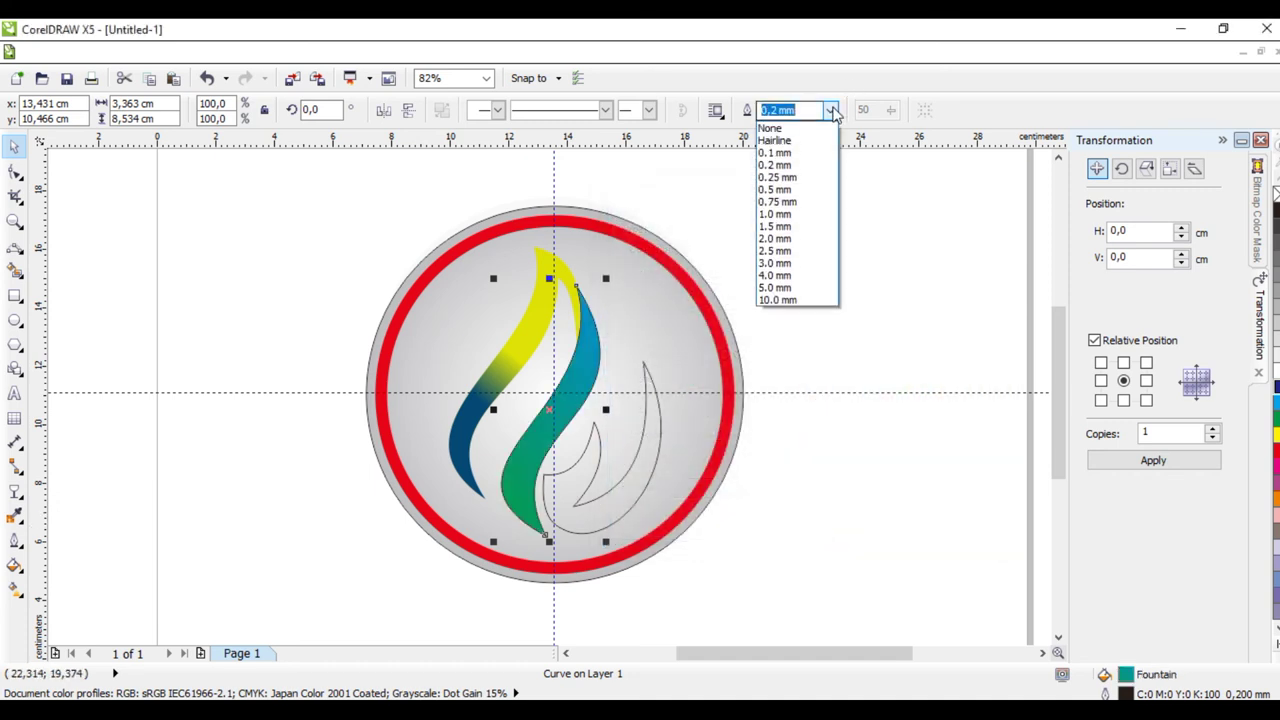
{"action": "left_click", "coordinate": [770, 128]}
{"action": "left_click", "coordinate": [817, 280]}
Fill the right flame with a linear fountain fill from yellow to lime green, angled 30°, and fine-tune the mid-point
{"action": "left_click", "coordinate": [582, 463]}
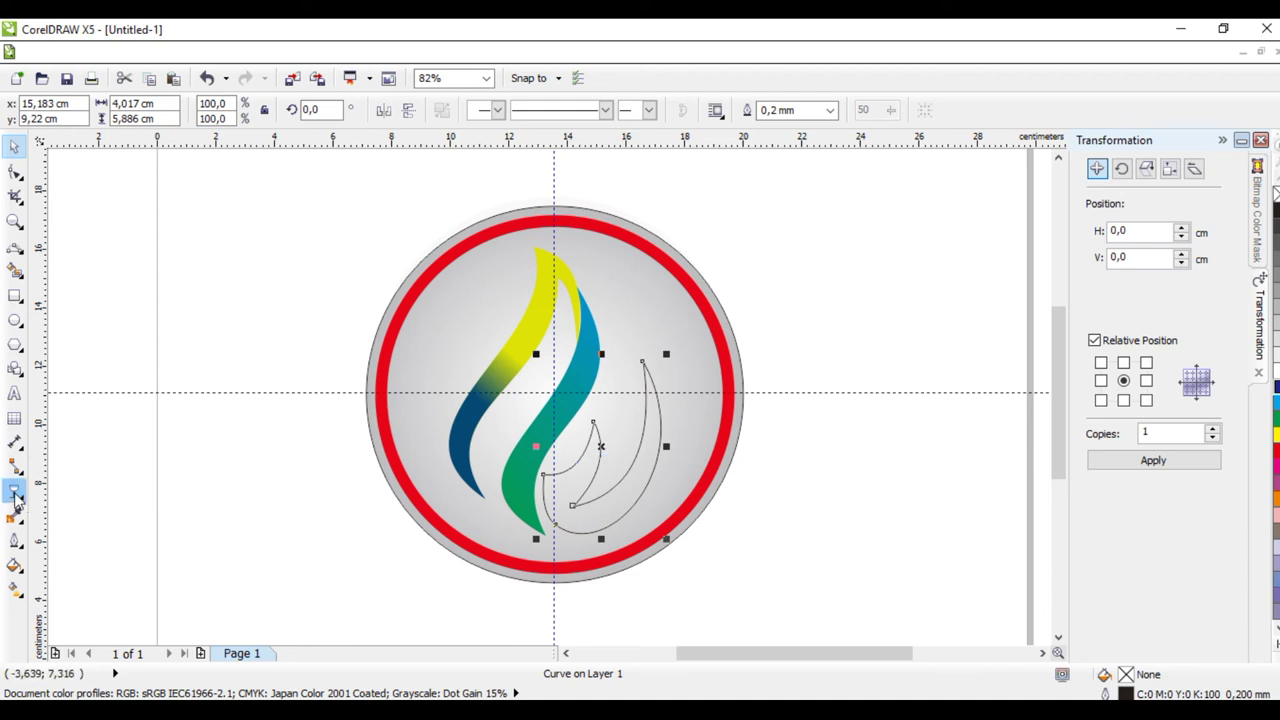
{"action": "left_click", "coordinate": [14, 565]}
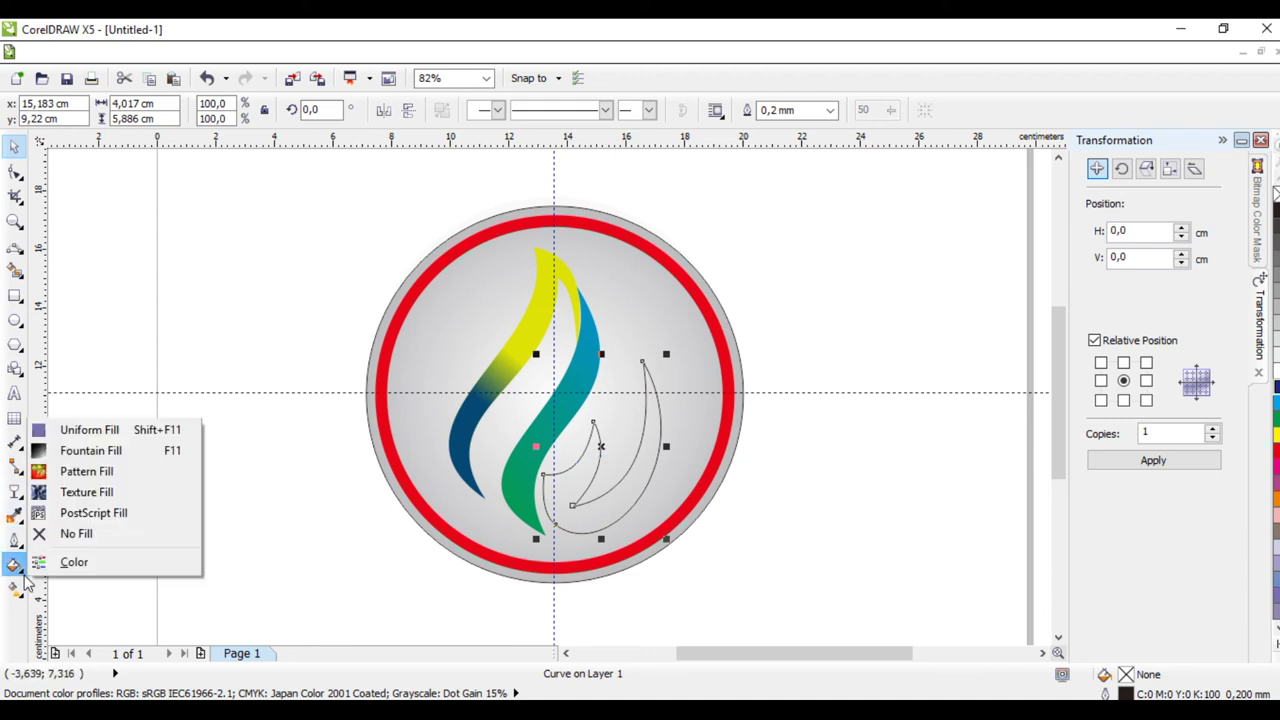
{"action": "left_click", "coordinate": [88, 451]}
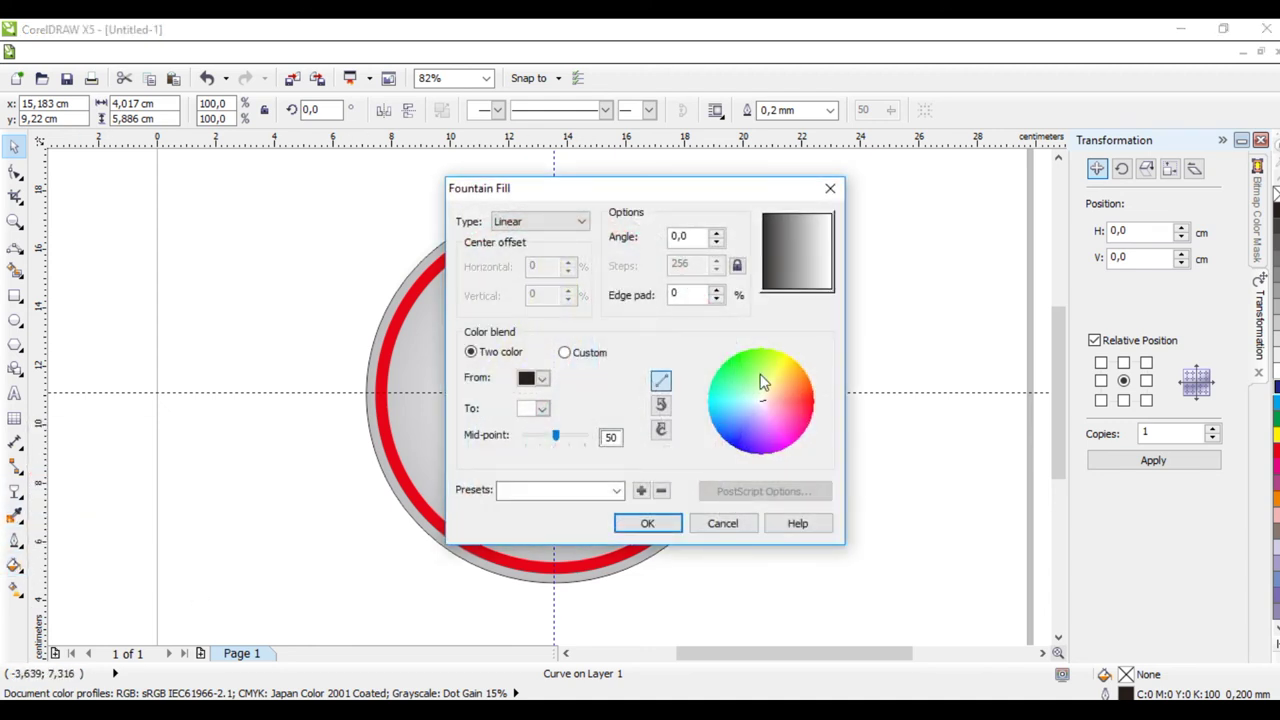
{"action": "left_click_drag", "start_coordinate": [686, 196], "coordinate": [971, 184]}
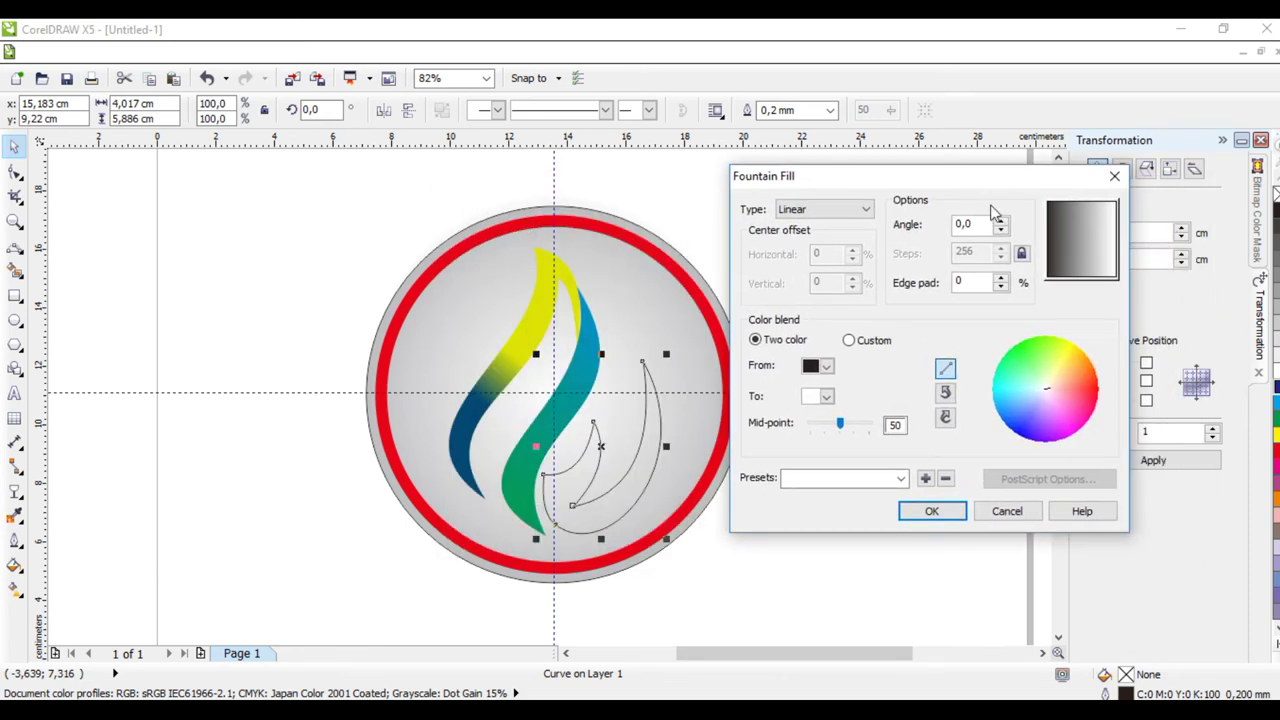
{"action": "left_click", "coordinate": [827, 367]}
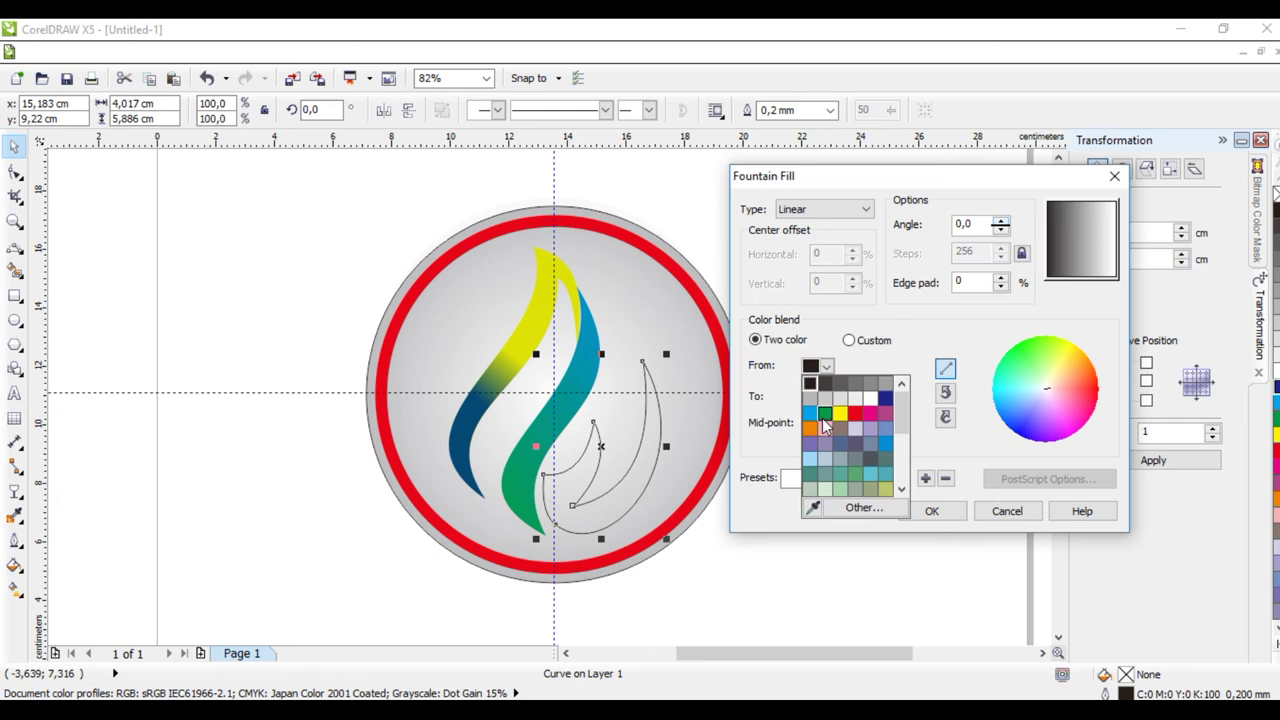
{"action": "left_click", "coordinate": [840, 412]}
{"action": "left_click", "coordinate": [827, 397]}
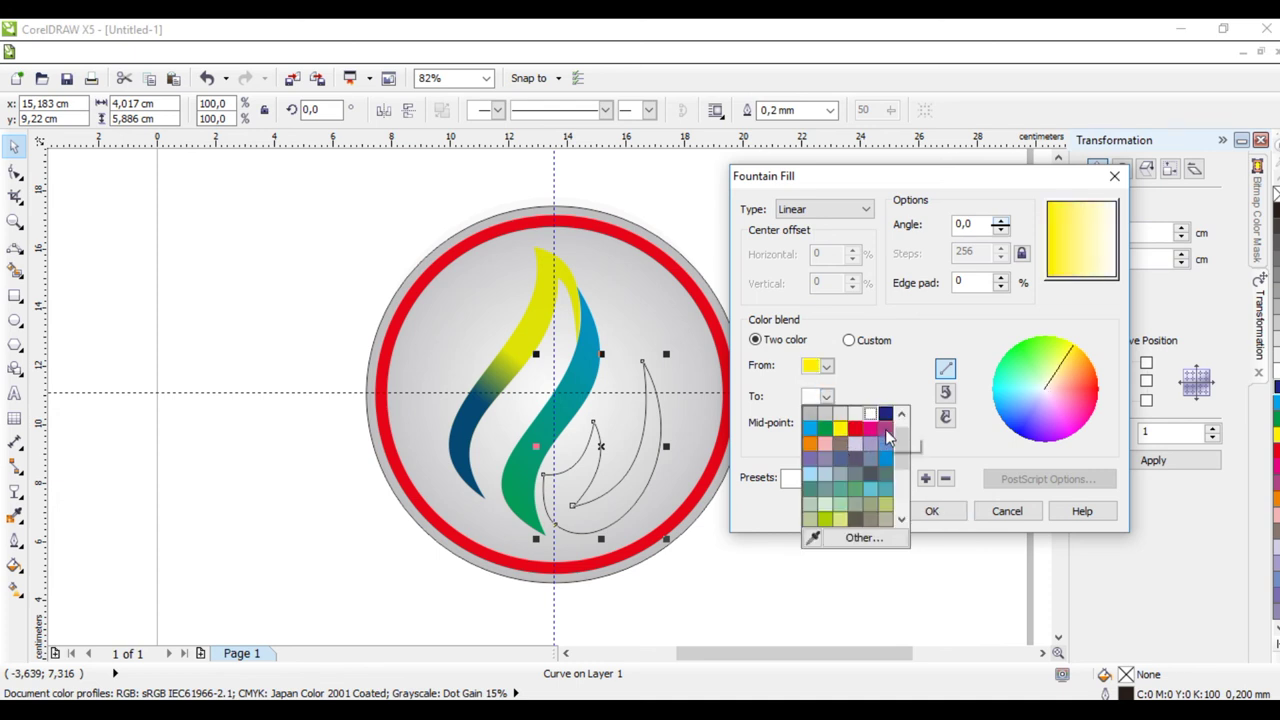
{"action": "left_click", "coordinate": [825, 519]}
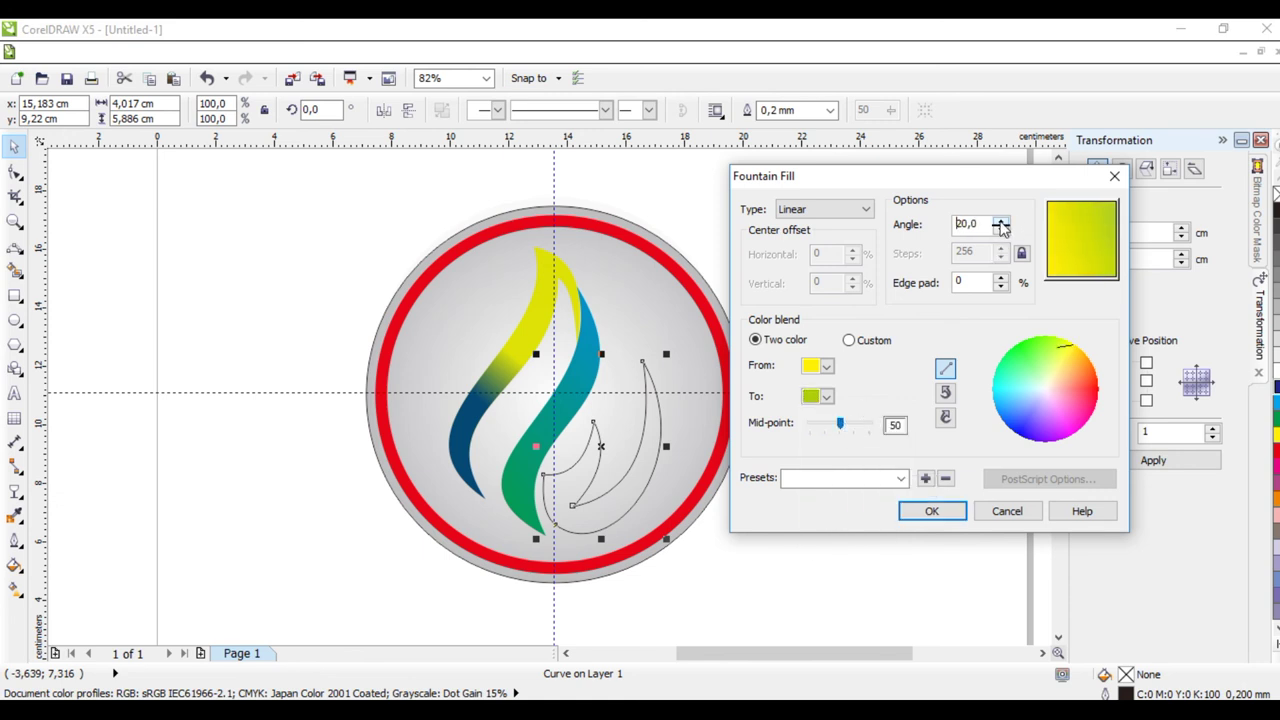
{"action": "left_click_drag", "start_coordinate": [843, 430], "coordinate": [855, 426]}
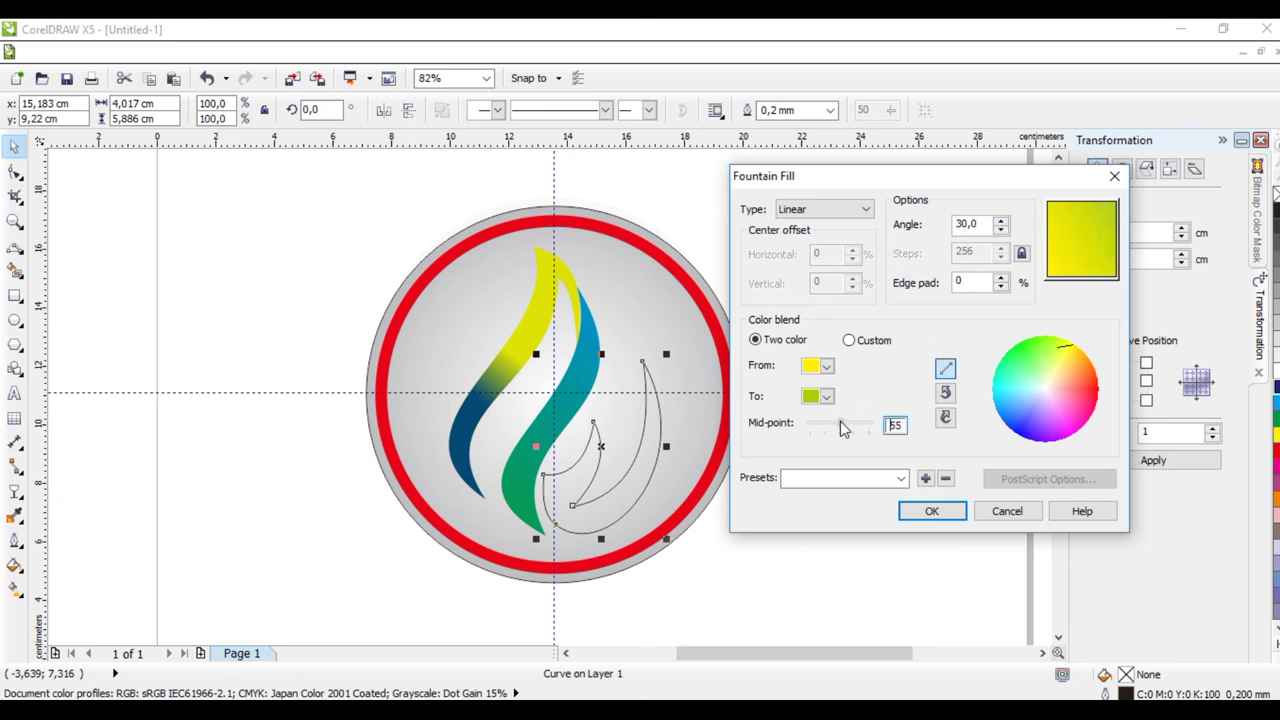
{"action": "left_click", "coordinate": [999, 279]}
{"action": "mouse_move", "coordinate": [840, 428]}
{"action": "left_mouse_down"}
{"action": "mouse_move", "coordinate": [872, 428]}
{"action": "mouse_move", "coordinate": [836, 428]}
{"action": "left_mouse_up"}
{"action": "left_click", "coordinate": [931, 511]}
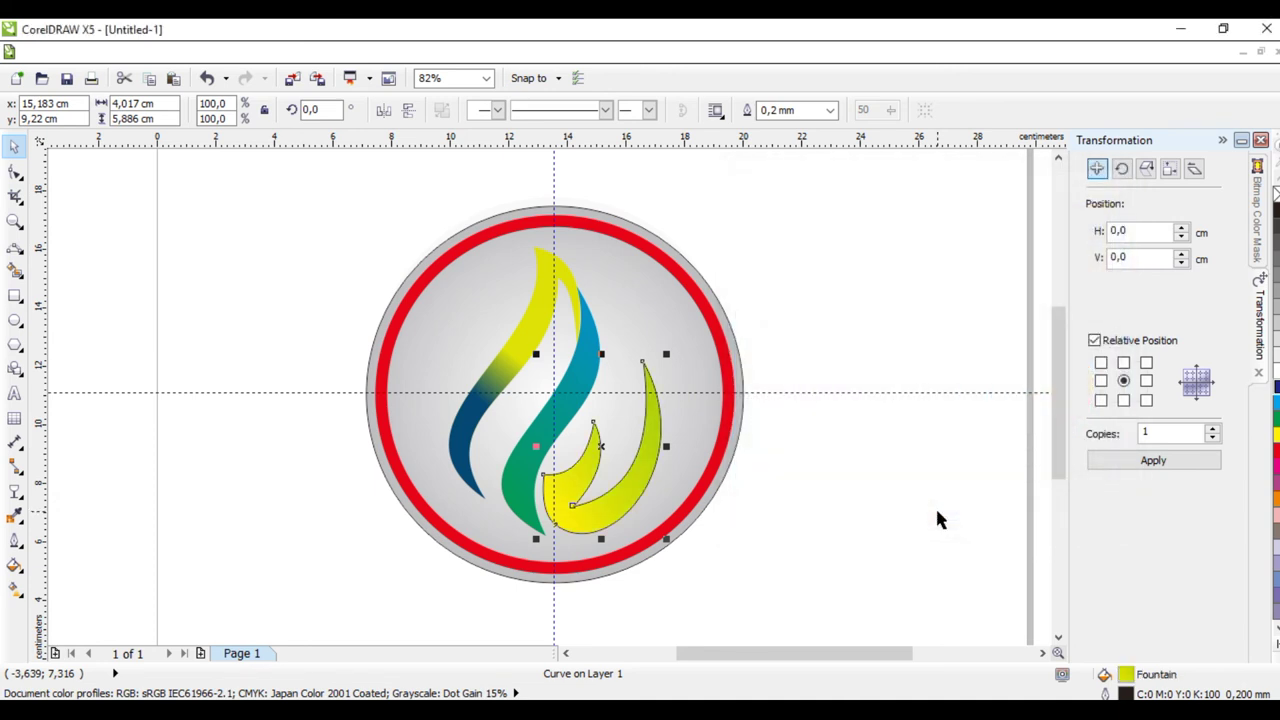
Remove the outline from the yellow-and-lime right flame
{"action": "left_click", "coordinate": [800, 455]}
{"action": "left_click", "coordinate": [648, 480]}
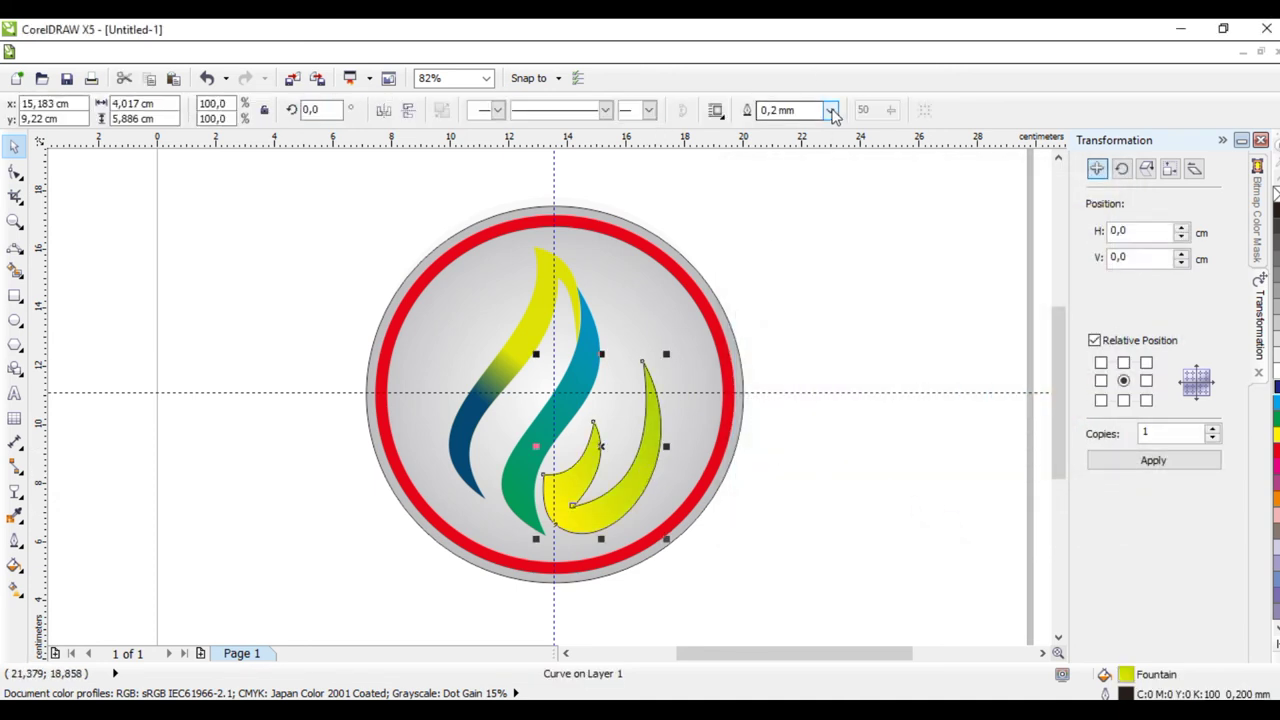
{"action": "left_click", "coordinate": [830, 110]}
{"action": "left_click", "coordinate": [801, 131]}
{"action": "left_click", "coordinate": [808, 277]}
{"action": "left_click", "coordinate": [660, 324]}
{"action": "left_click", "coordinate": [803, 277]}
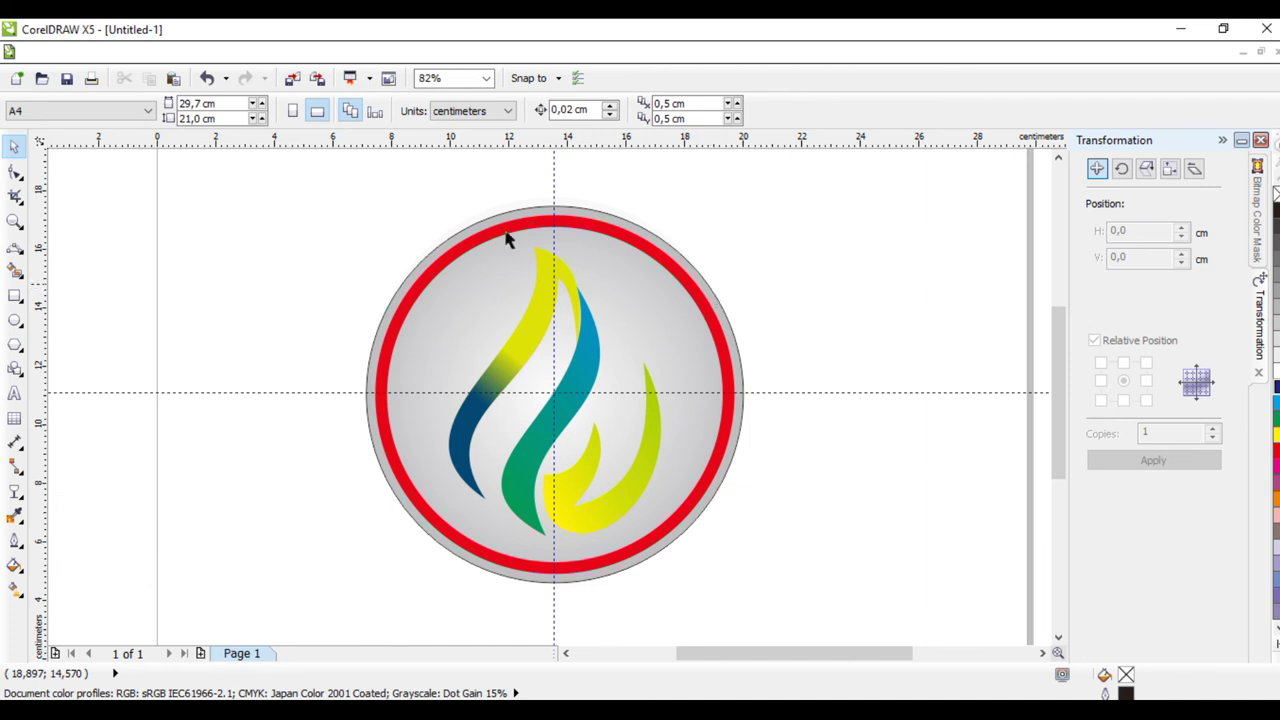
Remove the outline from the large grey circle behind the red ring
{"action": "left_click", "coordinate": [665, 245]}
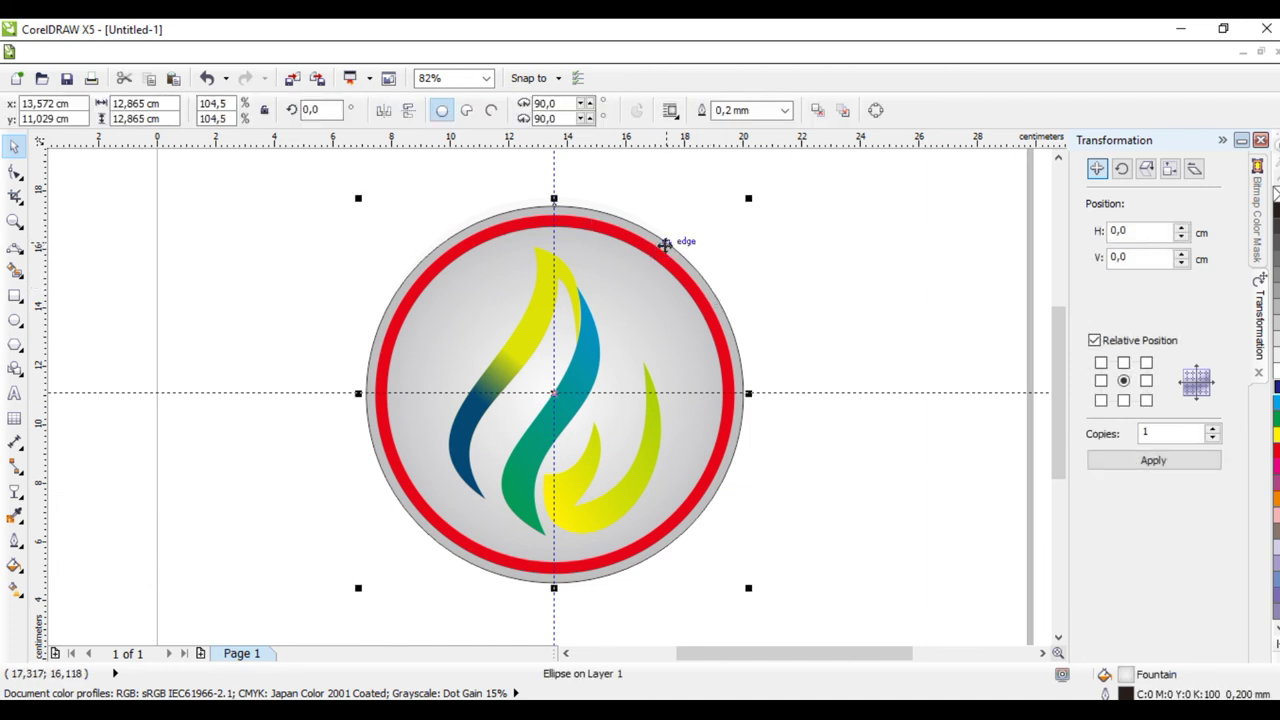
{"action": "left_click", "coordinate": [785, 110]}
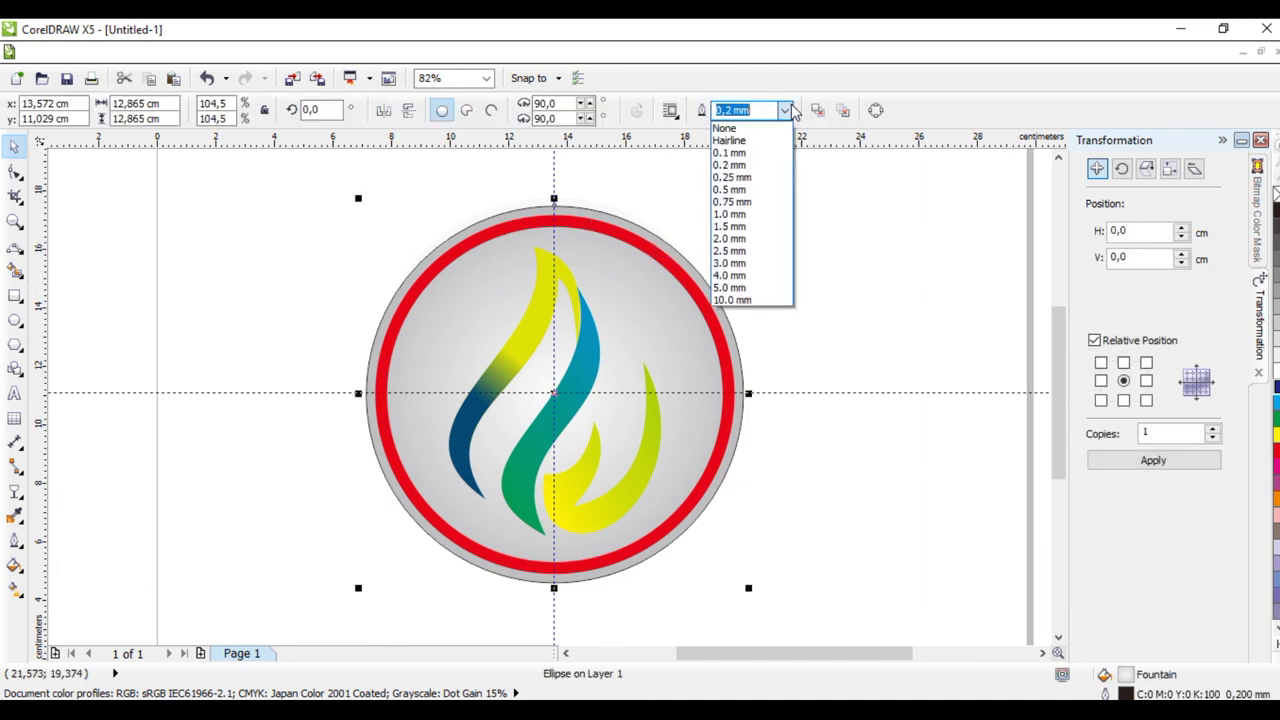
{"action": "left_click", "coordinate": [729, 129]}
{"action": "left_click", "coordinate": [808, 249]}
{"action": "left_click", "coordinate": [687, 298]}
{"action": "left_click", "coordinate": [831, 274]}
Select the whole logo and export it to the Documents folder as a PNG named Desain Logo Keren, with the preset 300 resolution and transparency
{"action": "left_click_drag", "start_coordinate": [306, 163], "coordinate": [868, 630]}
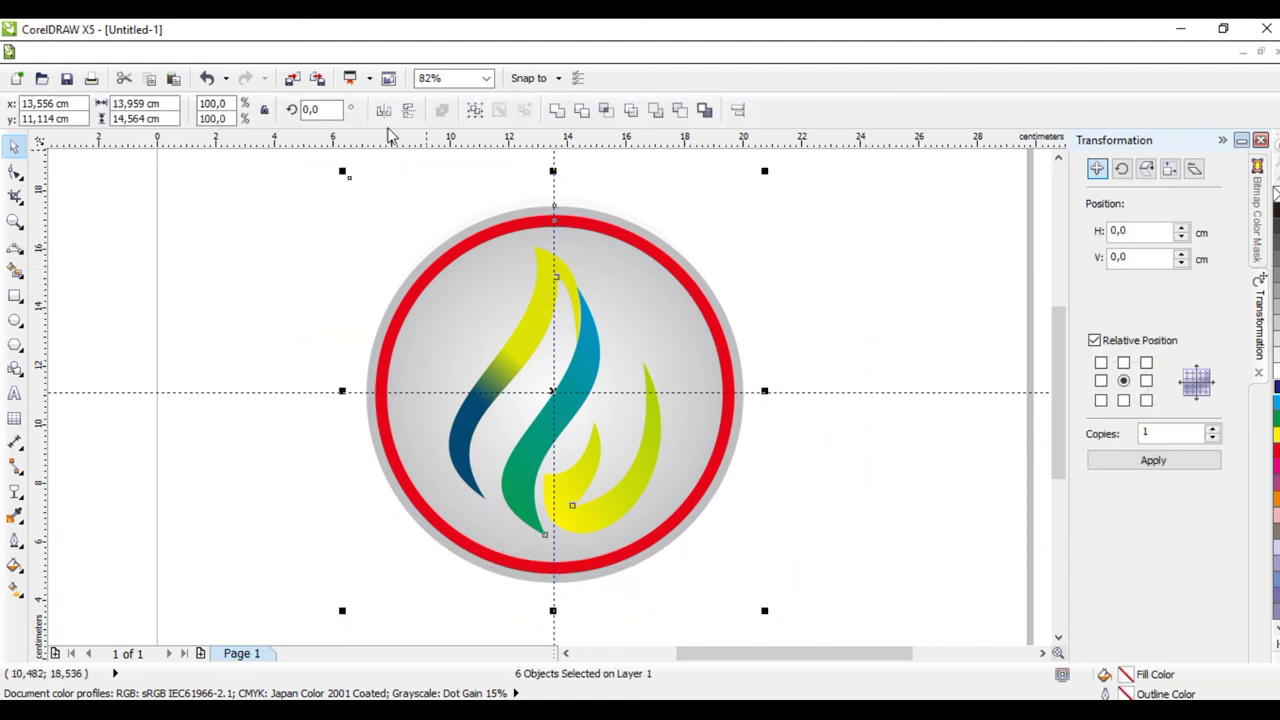
{"action": "left_click", "coordinate": [320, 80]}
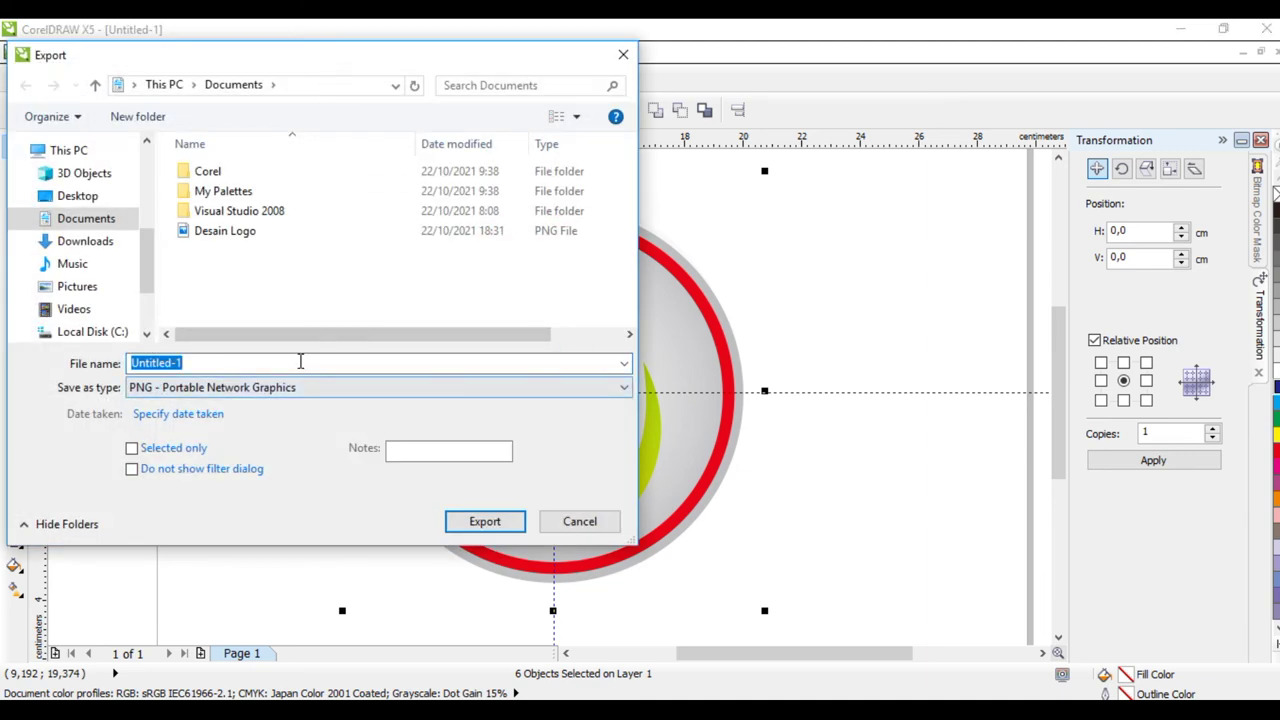
{"action": "left_click", "coordinate": [449, 389]}
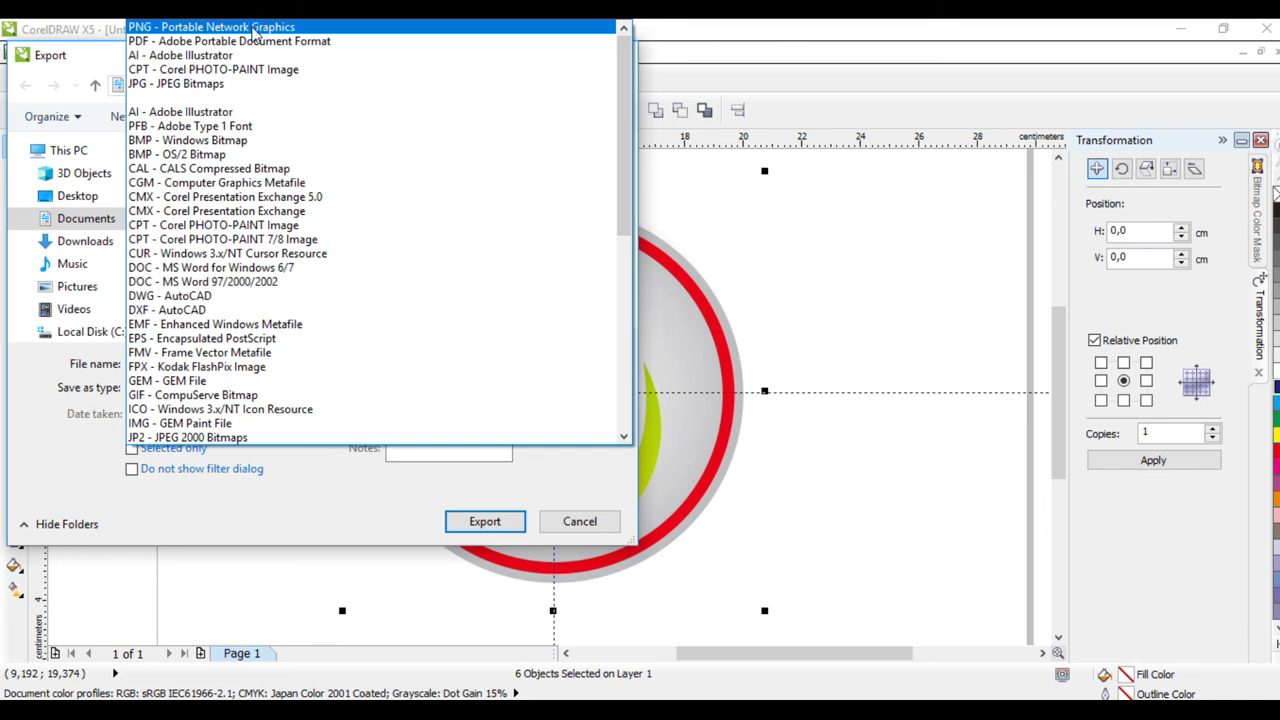
{"action": "left_click", "coordinate": [255, 30]}
{"action": "left_click", "coordinate": [204, 362]}
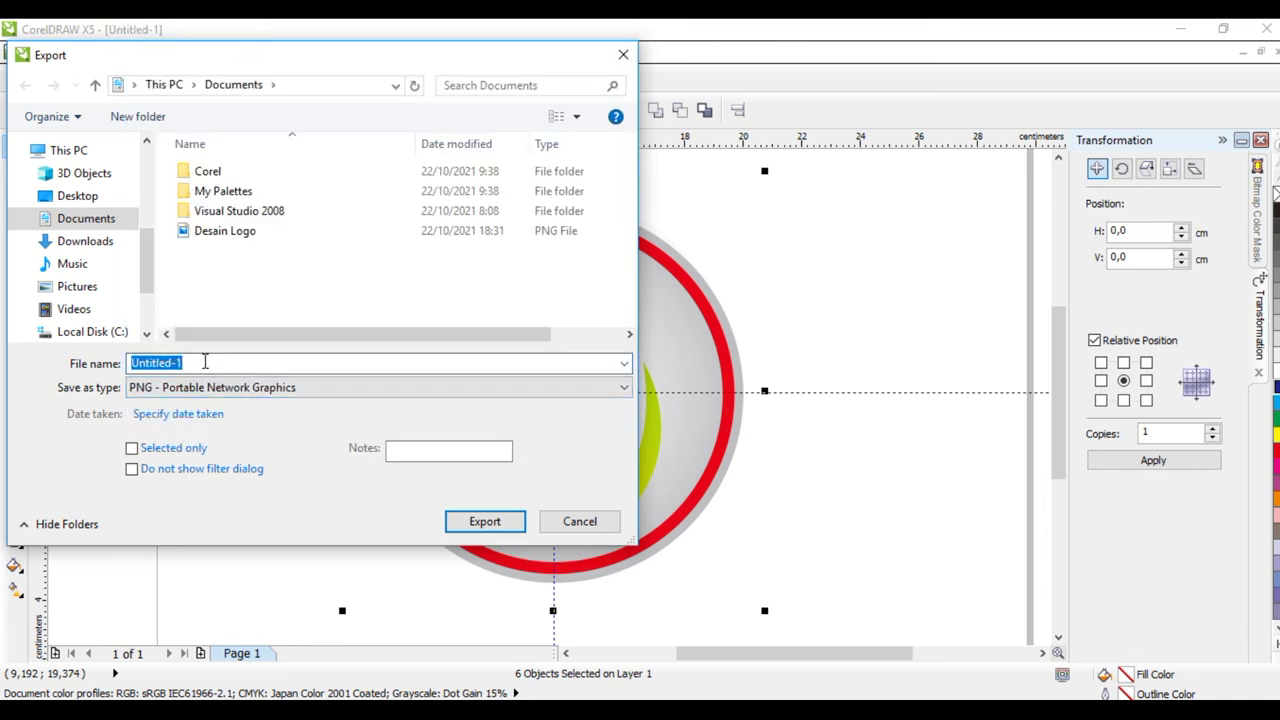
{"action": "type", "text": "Desa"}
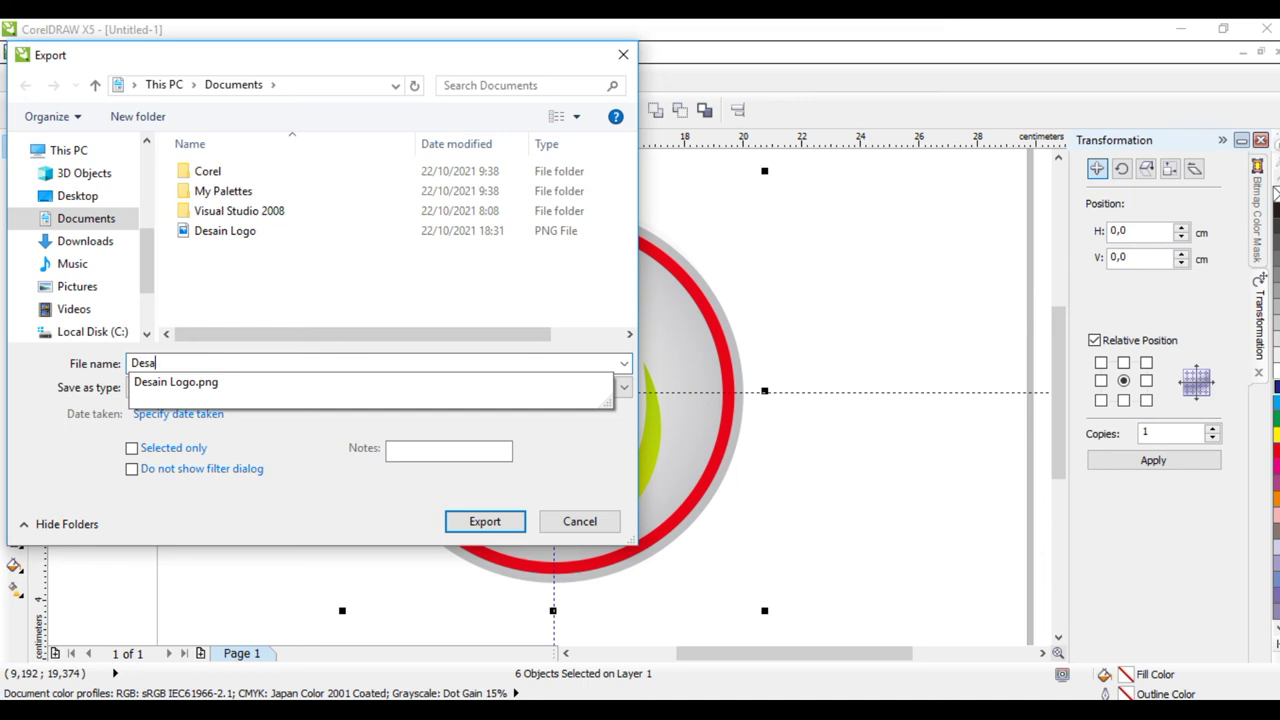
{"action": "type", "text": "in Logo Keren"}
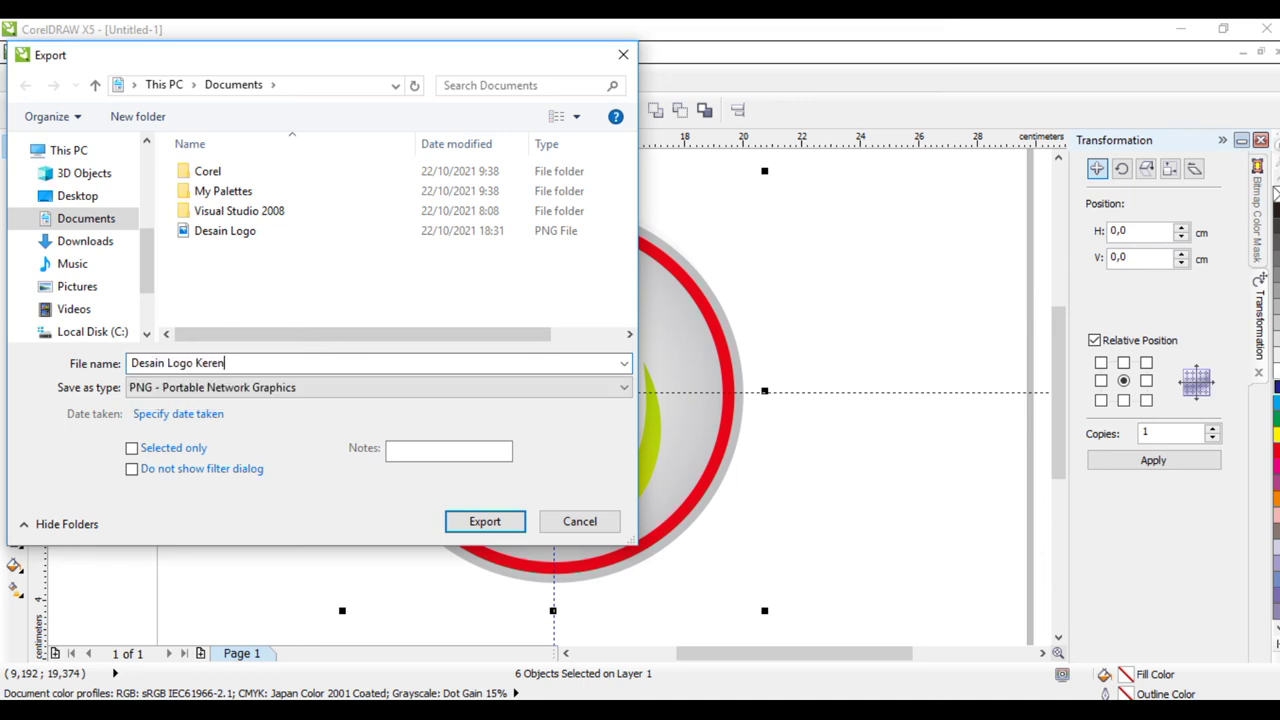
{"action": "left_click", "coordinate": [485, 521]}
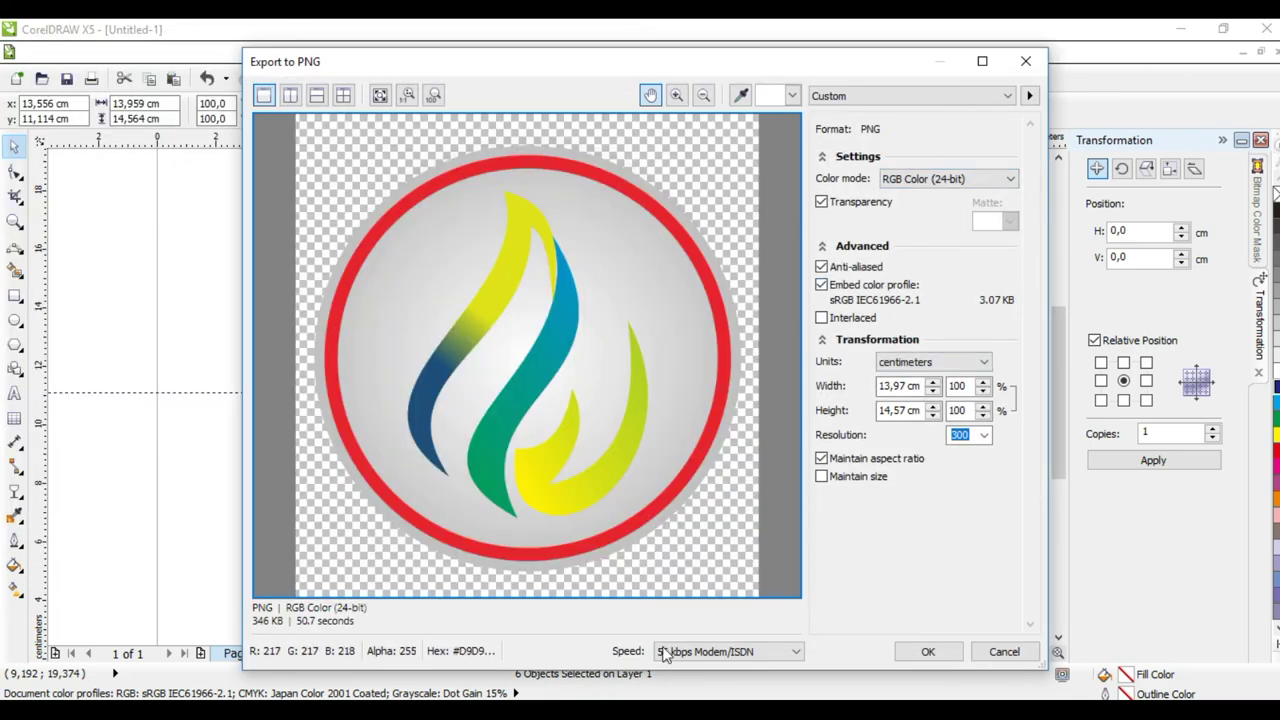
{"action": "left_click", "coordinate": [922, 651]}
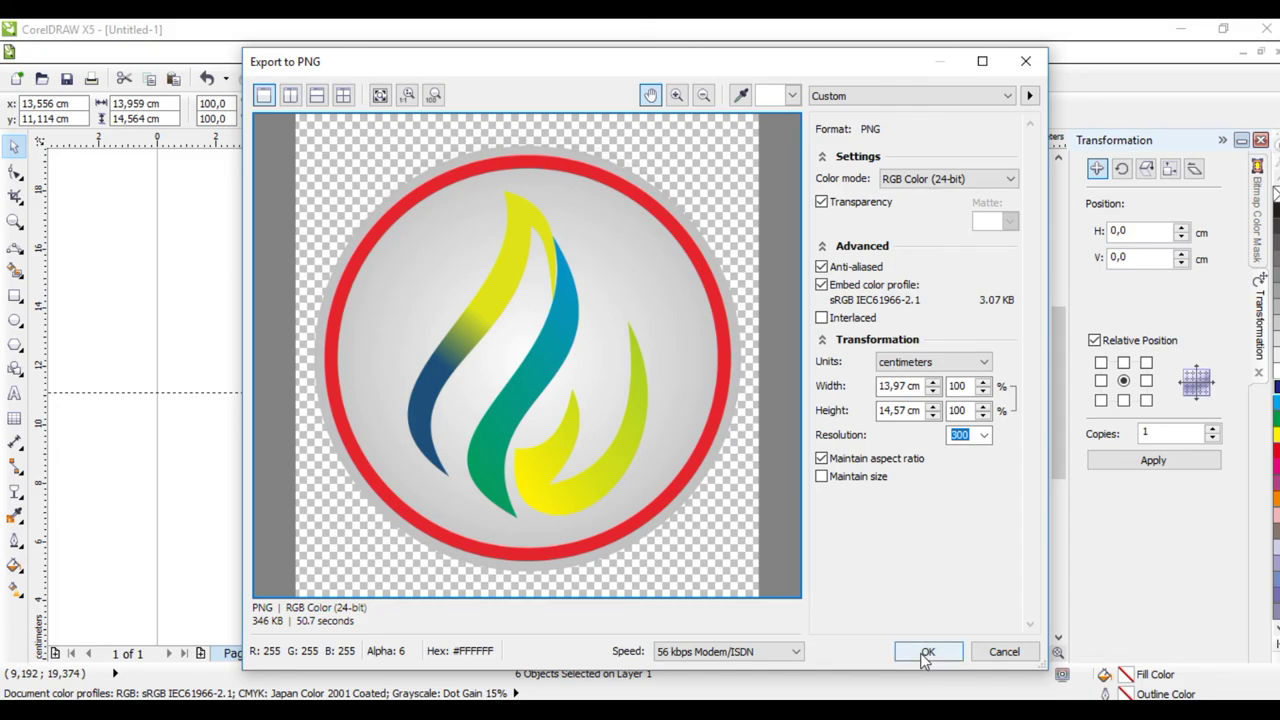